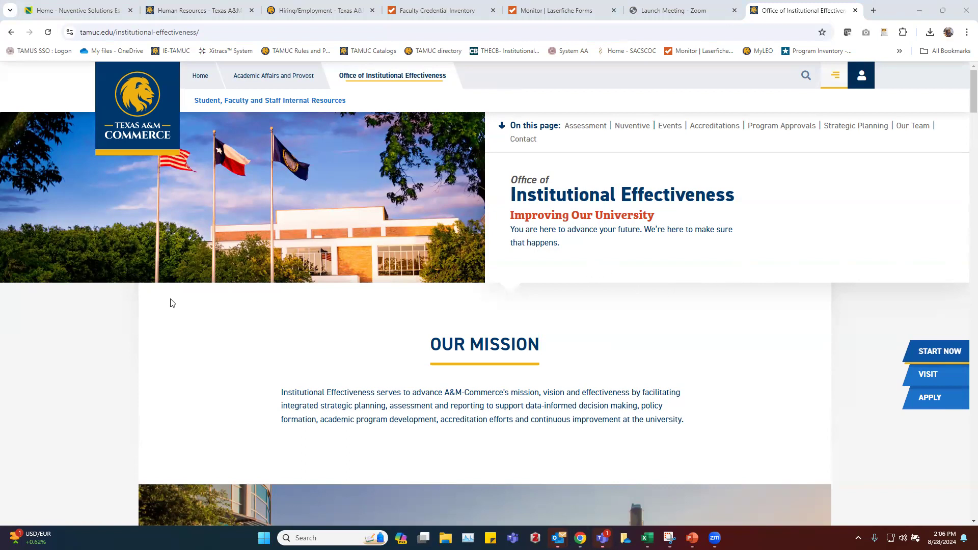
# Step: Open the Nuventive platform login from the Nuventive Improvement Platform section of the Institutional Effectiveness page
pyautogui.scroll(-12, 91, 390)
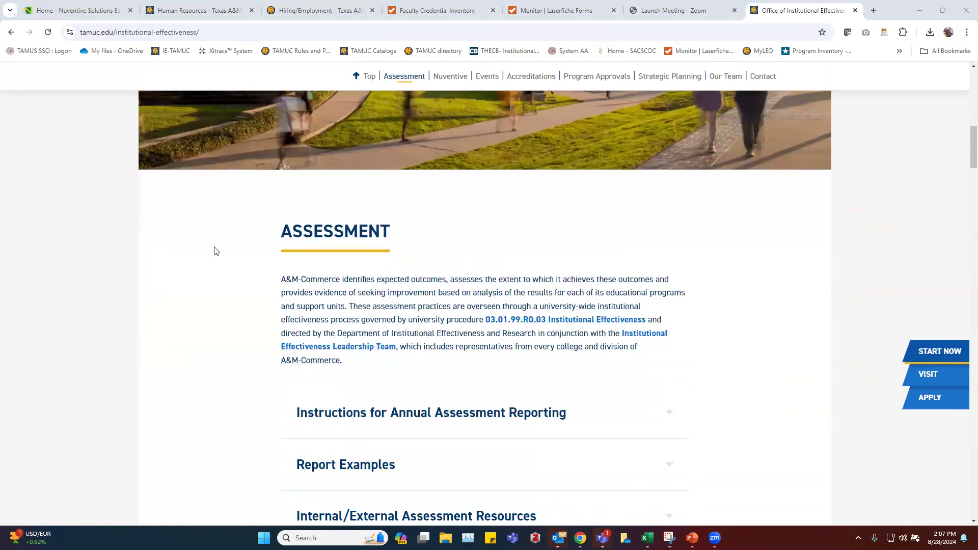
pyautogui.scroll(-8, 245, 248)
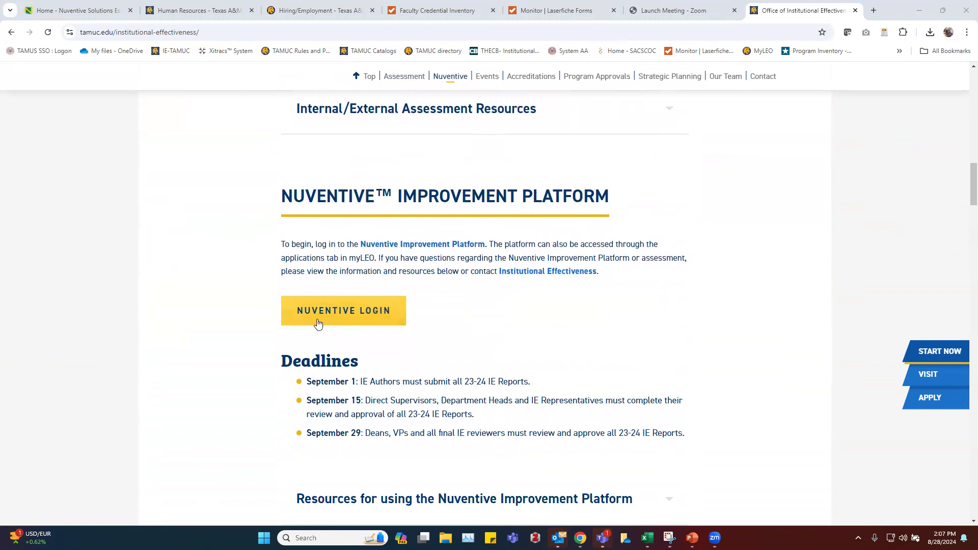
pyautogui.click(131, 10)
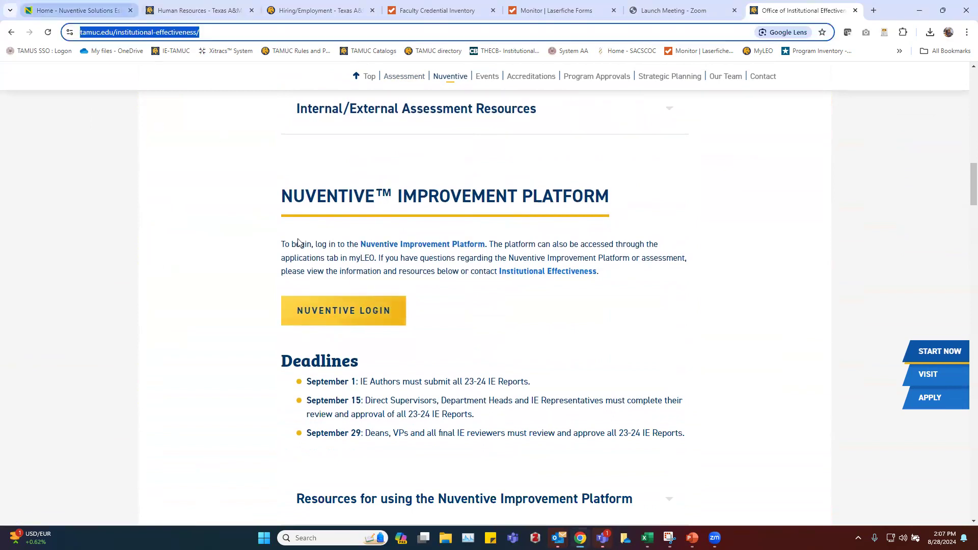
pyautogui.click(302, 312)
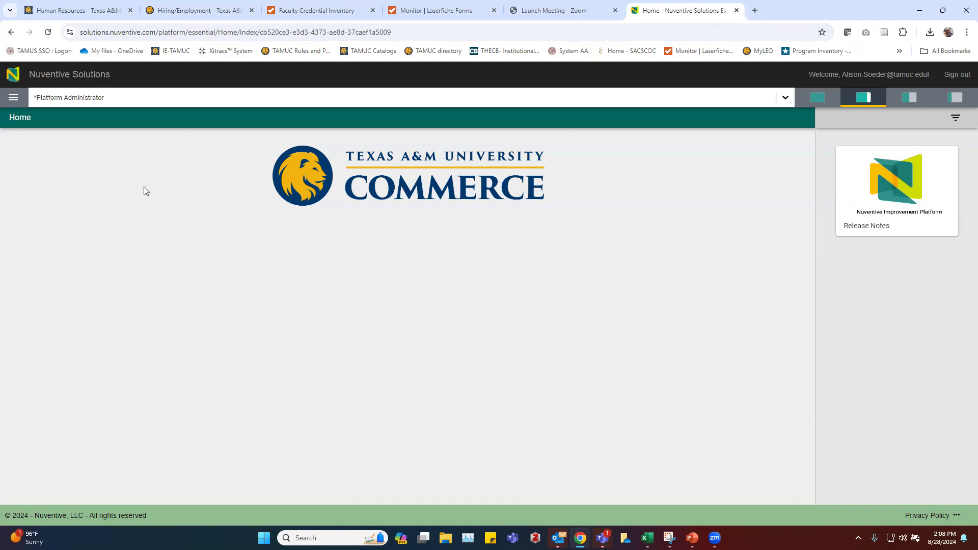
# Step: Search the assessment units for "sampl" and select Administrative/Support Plan - Sample 3, enlarging the page for readability
pyautogui.click(145, 99)
pyautogui.write('sampl')
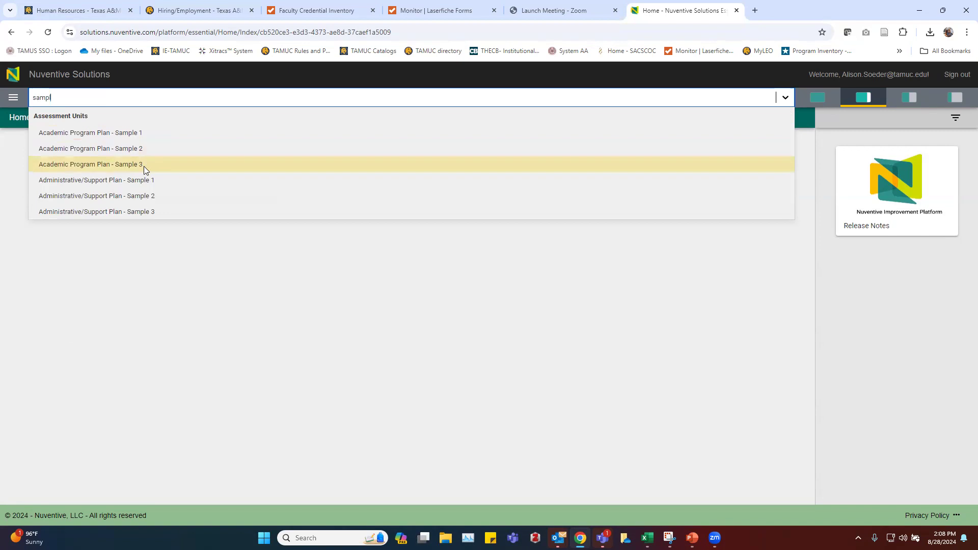
pyautogui.click(144, 212)
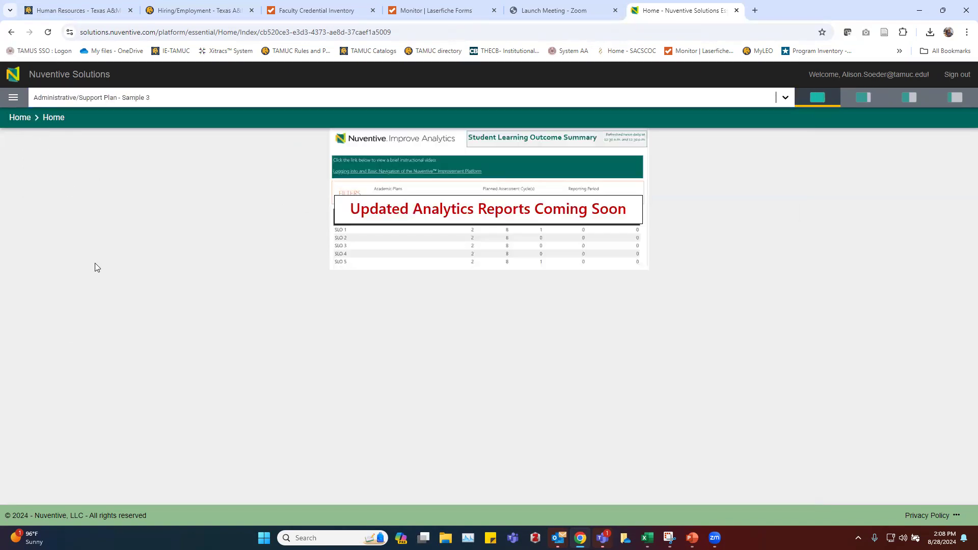
pyautogui.hotkey('ctrl', '+')
pyautogui.hotkey('ctrl', '+')
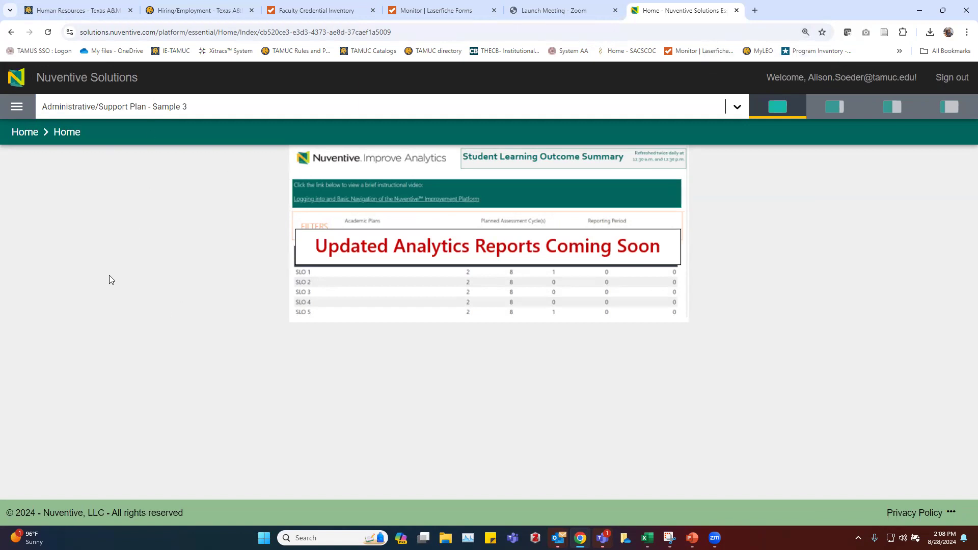
# Step: Browse the academic, sample and support plans in the assessment unit list, keeping Administrative/Support Plan - Sample 3 selected
pyautogui.click(165, 117)
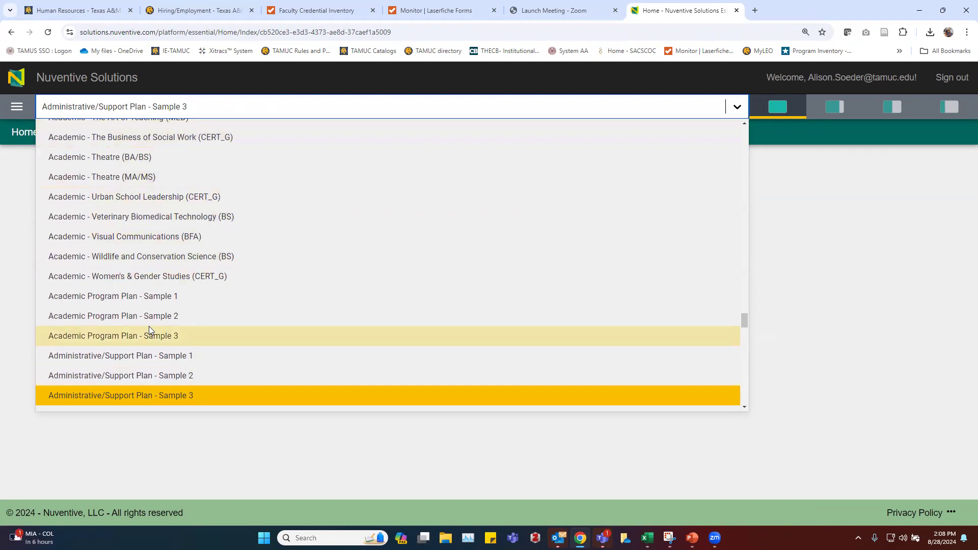
pyautogui.scroll(-5, 149, 326)
pyautogui.scroll(8, 149, 326)
pyautogui.scroll(4, 150, 327)
pyautogui.scroll(-6, 150, 328)
pyautogui.scroll(-4, 176, 382)
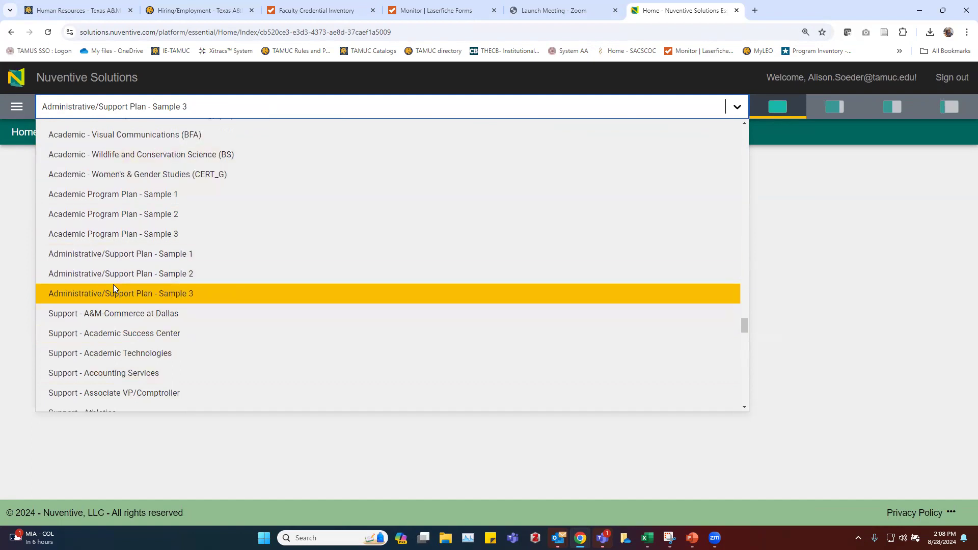
pyautogui.click(39, 456)
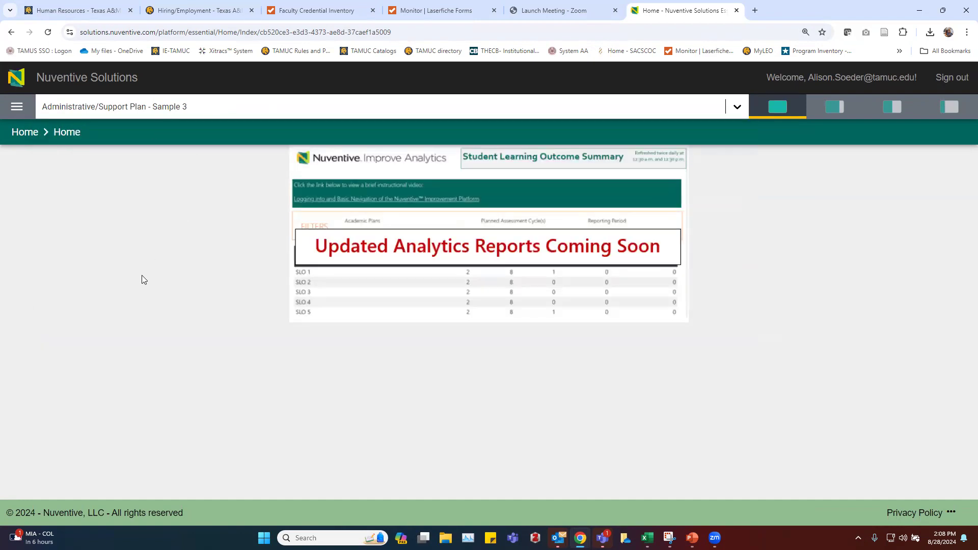
# Step: Open Plan and Results for the selected sample unit and look through its listed goals
pyautogui.click(18, 108)
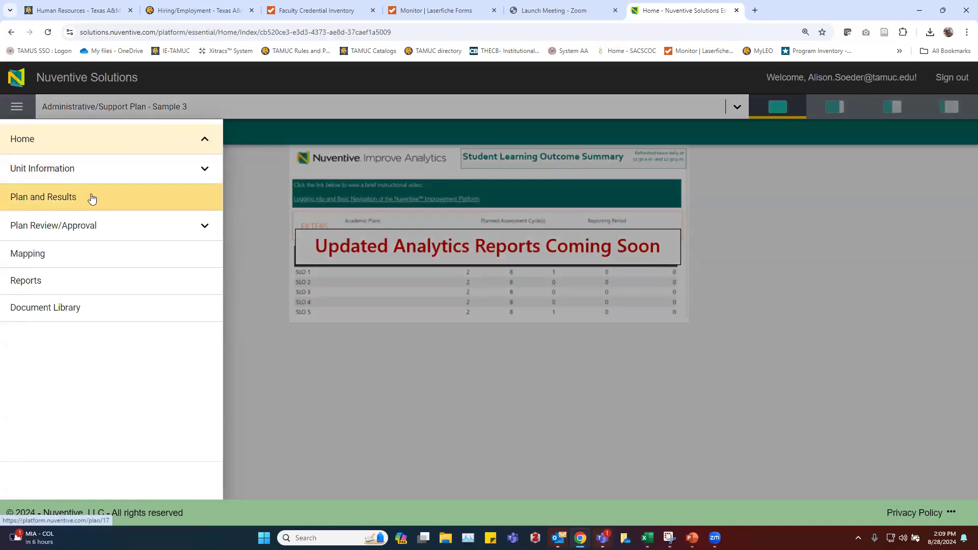
pyautogui.click(243, 182)
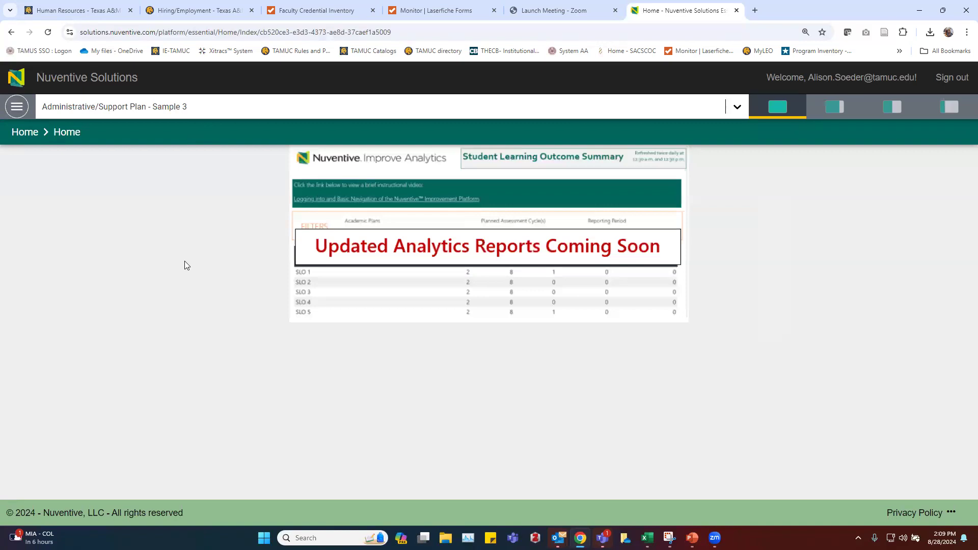
pyautogui.click(17, 110)
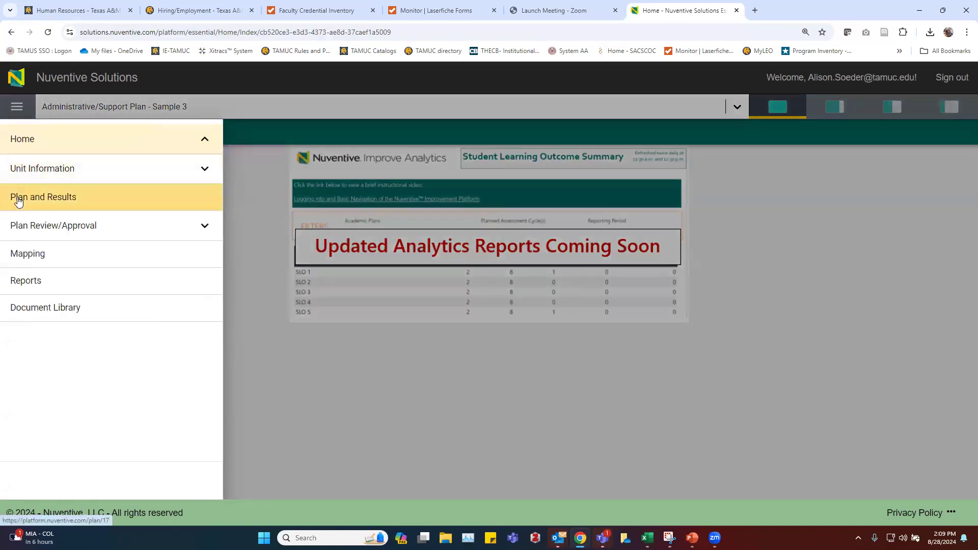
pyautogui.click(55, 200)
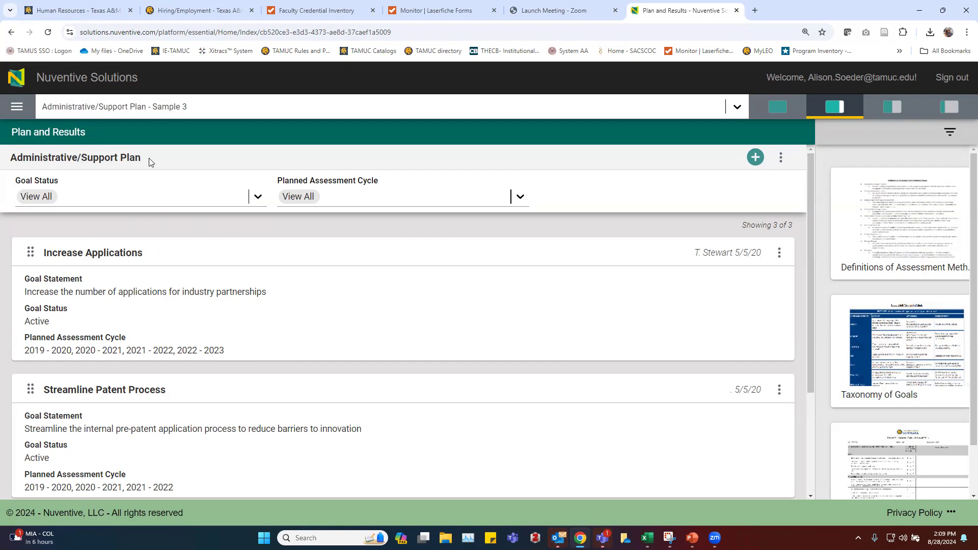
pyautogui.scroll(-3, 298, 309)
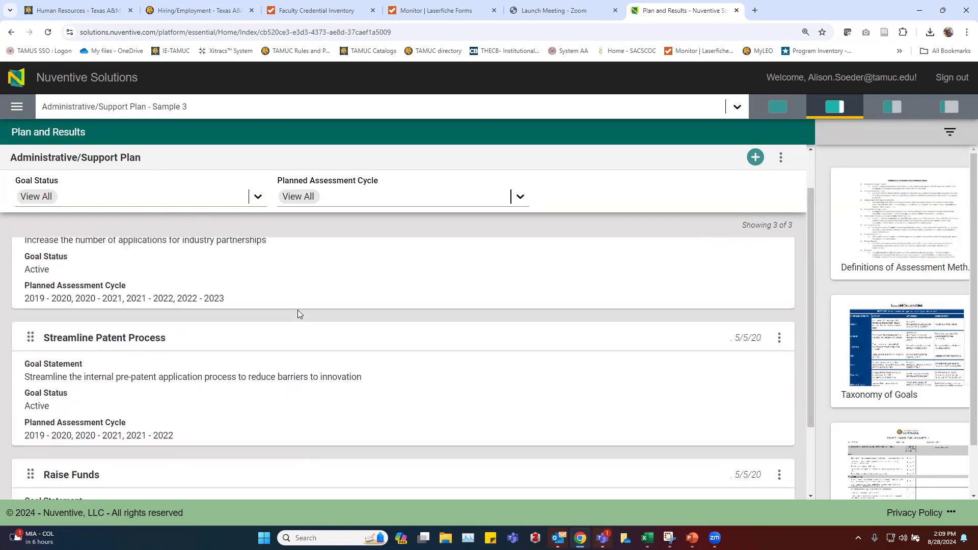
pyautogui.scroll(3, 173, 353)
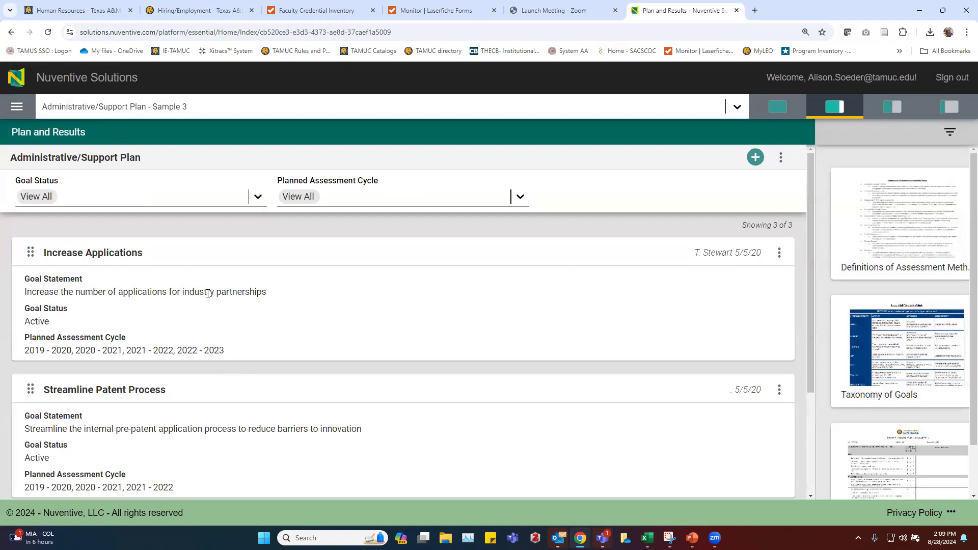
pyautogui.scroll(-3, 208, 293)
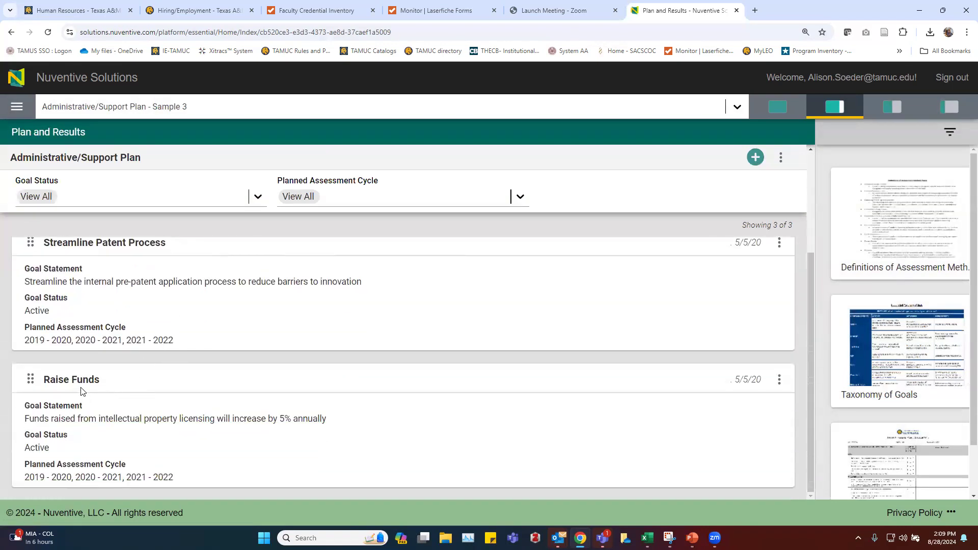
pyautogui.scroll(3, 75, 377)
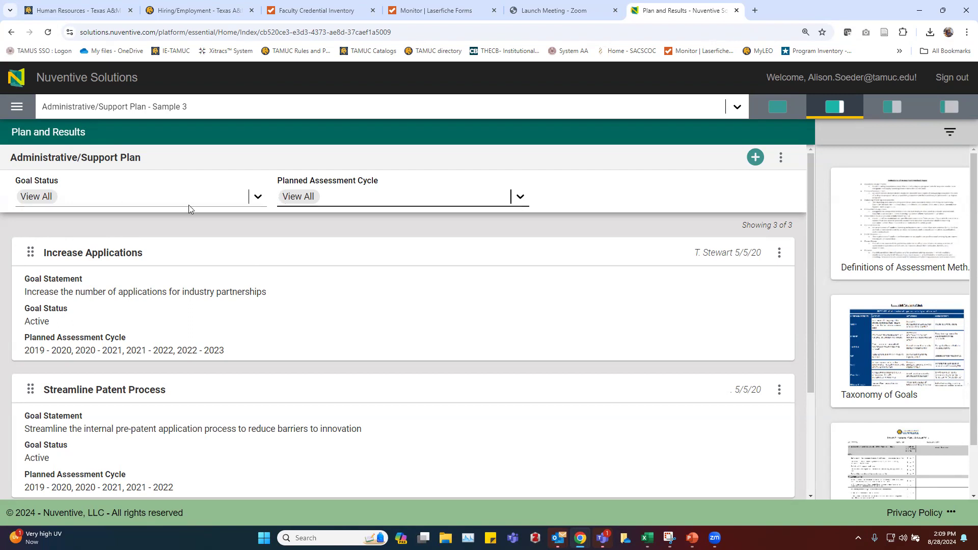
# Step: Try filtering the goals by the 2022 - 2023 and 2023 - 2024 planned assessment cycles, and clear the filter
pyautogui.click(257, 199)
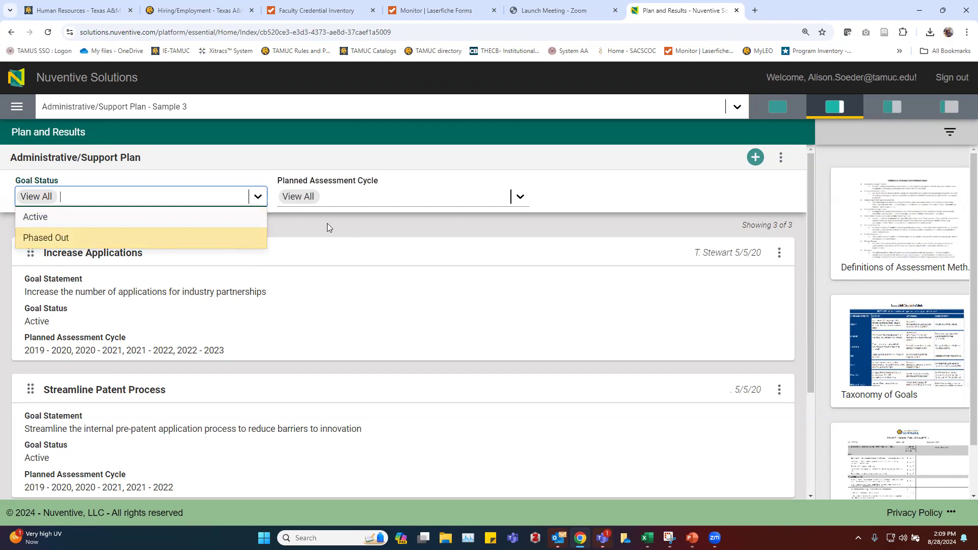
pyautogui.click(356, 202)
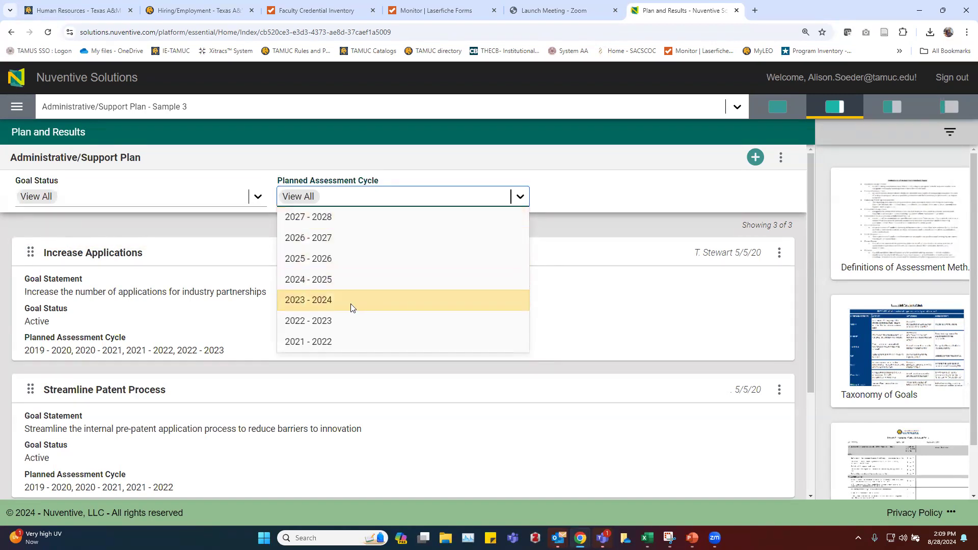
pyautogui.click(342, 320)
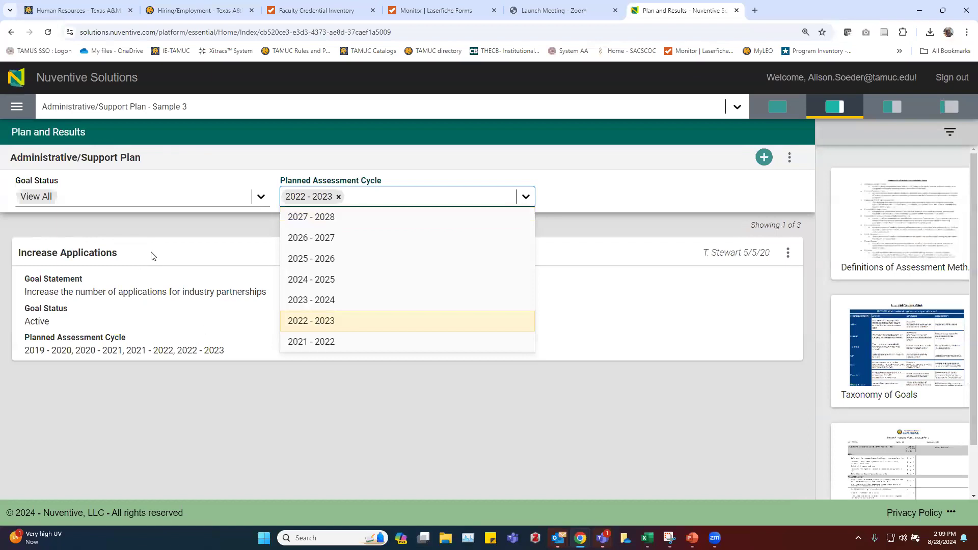
pyautogui.click(345, 300)
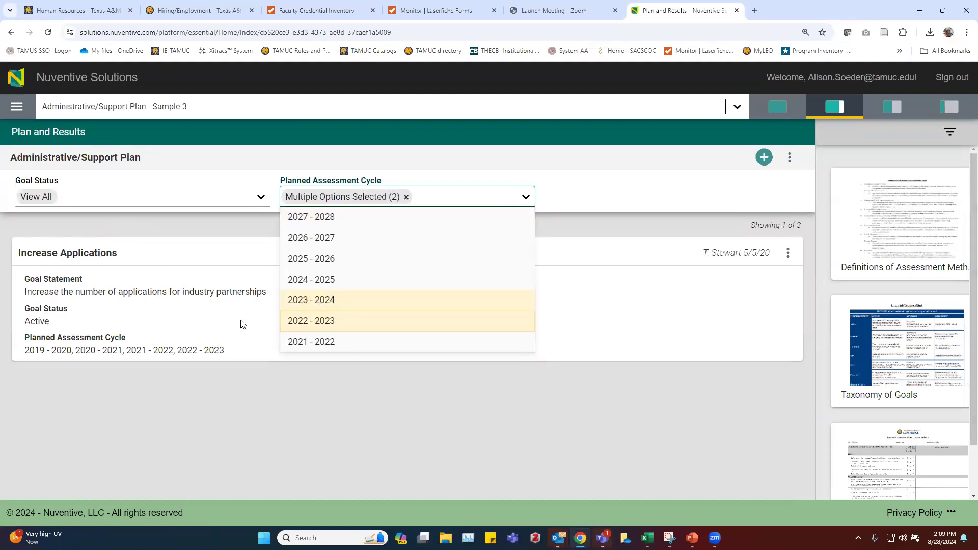
pyautogui.click(405, 196)
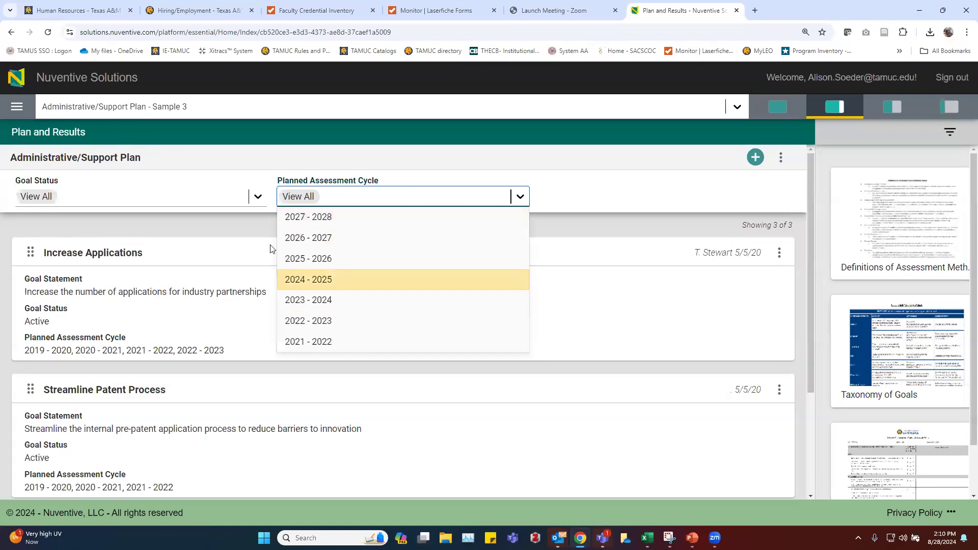
pyautogui.click(262, 223)
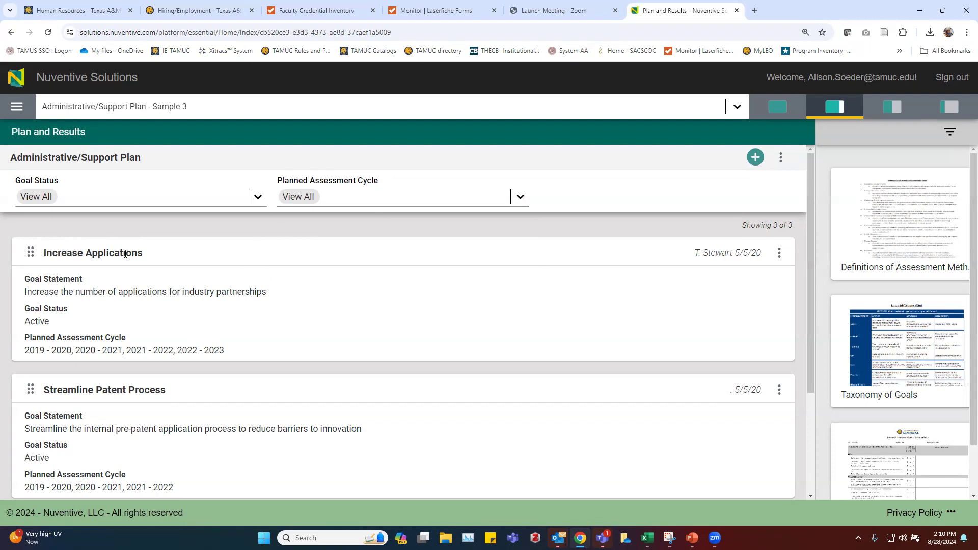
# Step: Clear the 2022 - 2023 planned assessment cycle filter from the goal list and open the Increase Applications goal
pyautogui.click(100, 253)
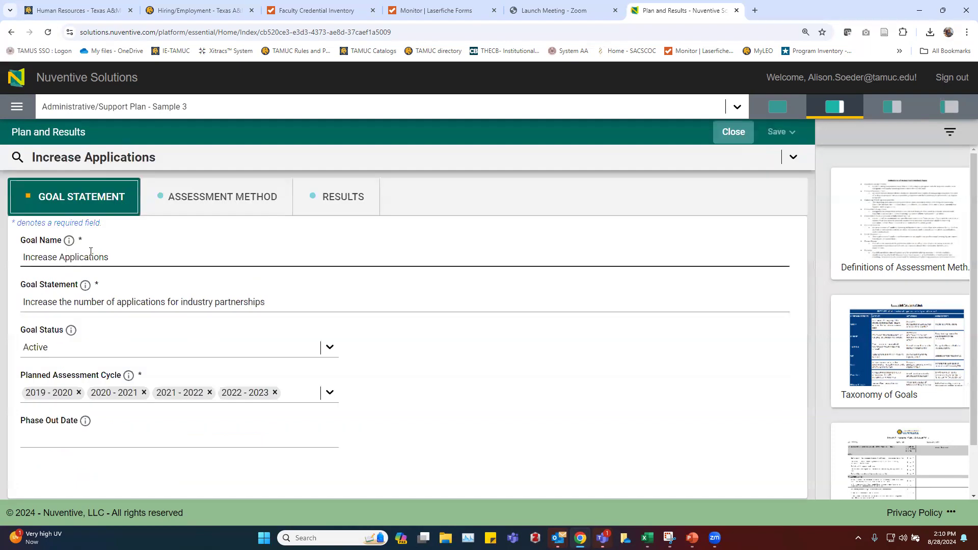
pyautogui.click(732, 132)
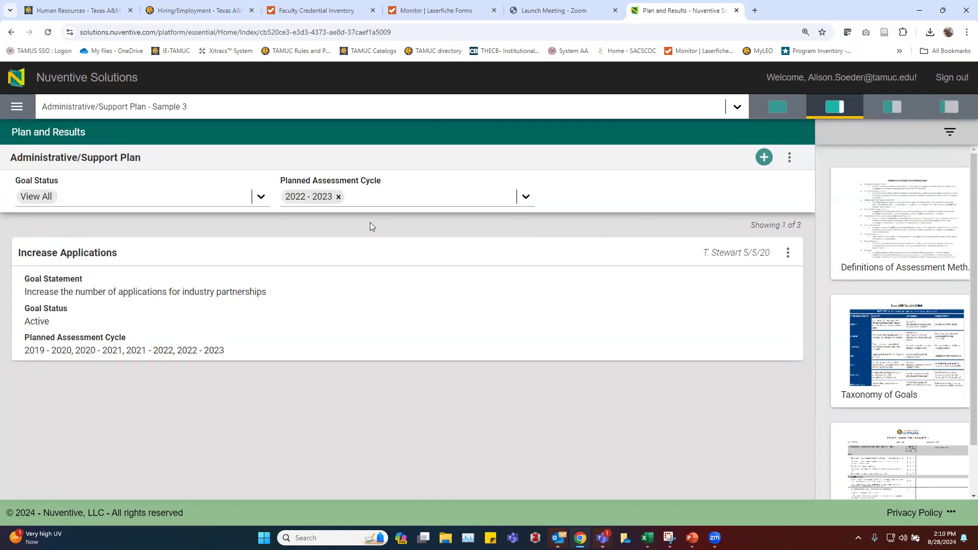
pyautogui.click(338, 197)
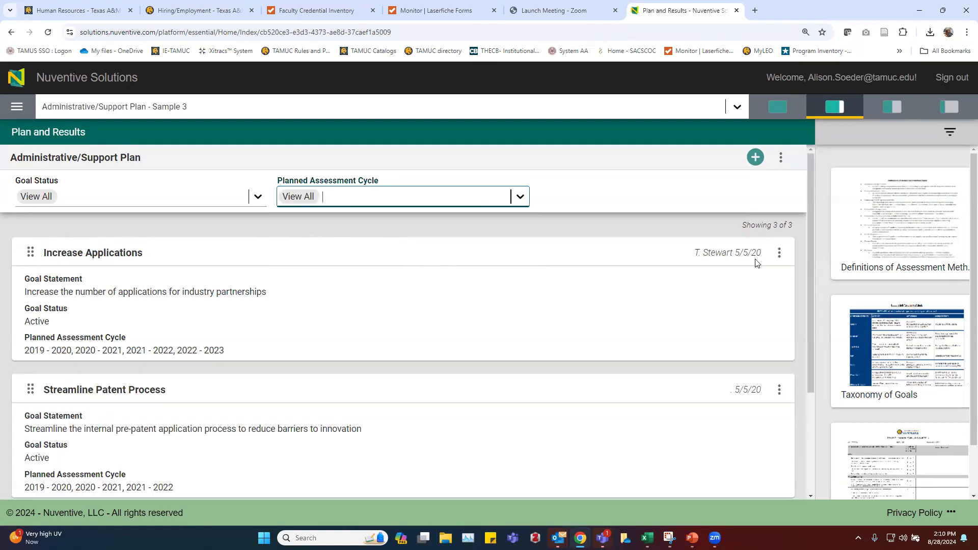
pyautogui.click(779, 256)
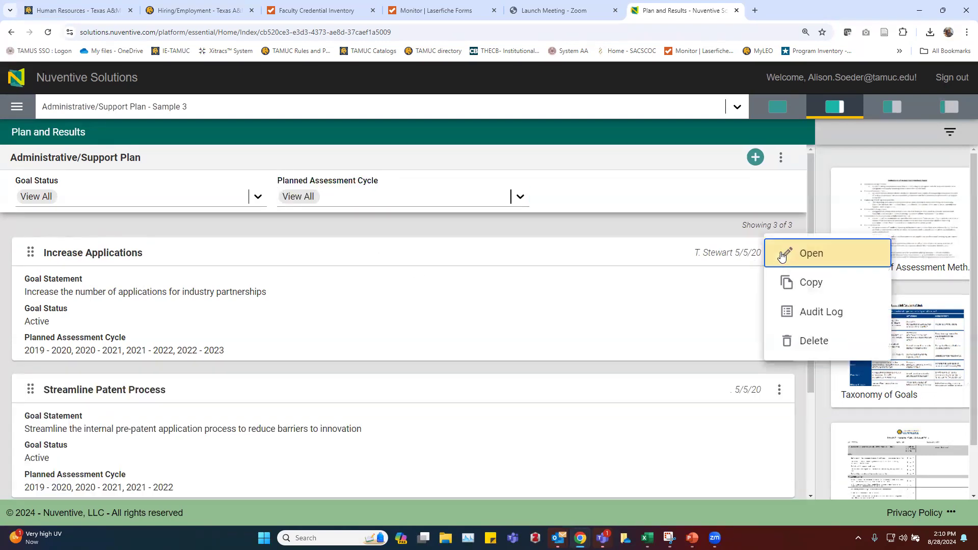
pyautogui.click(829, 255)
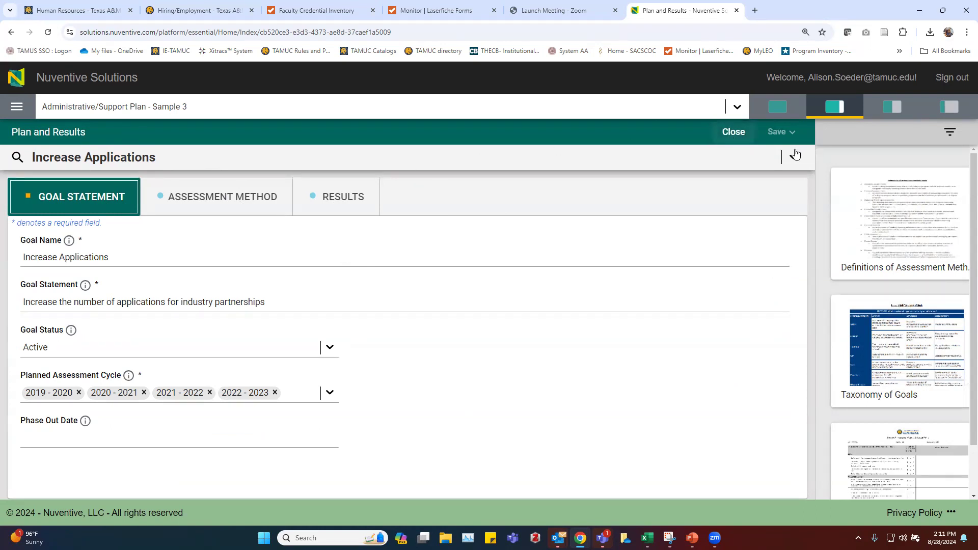
# Step: Switch between the Streamline Patent Process, Raise Funds and Increase Applications goals, ending on Increase Applications
pyautogui.click(759, 162)
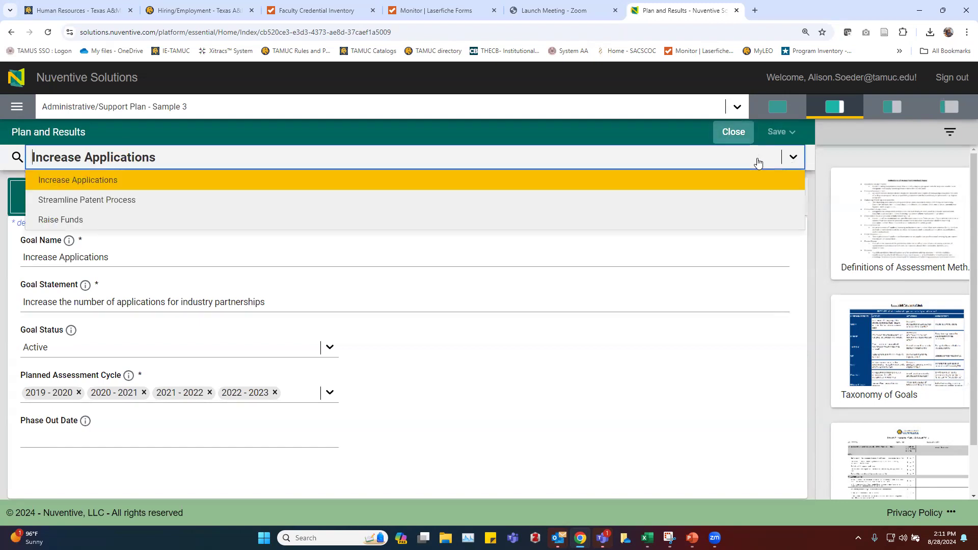
pyautogui.click(137, 199)
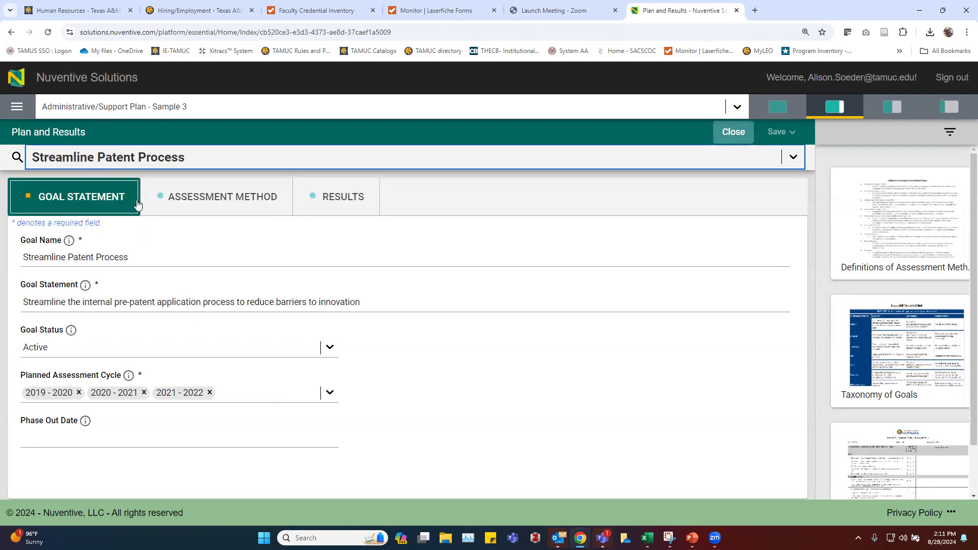
pyautogui.click(171, 162)
pyautogui.click(87, 220)
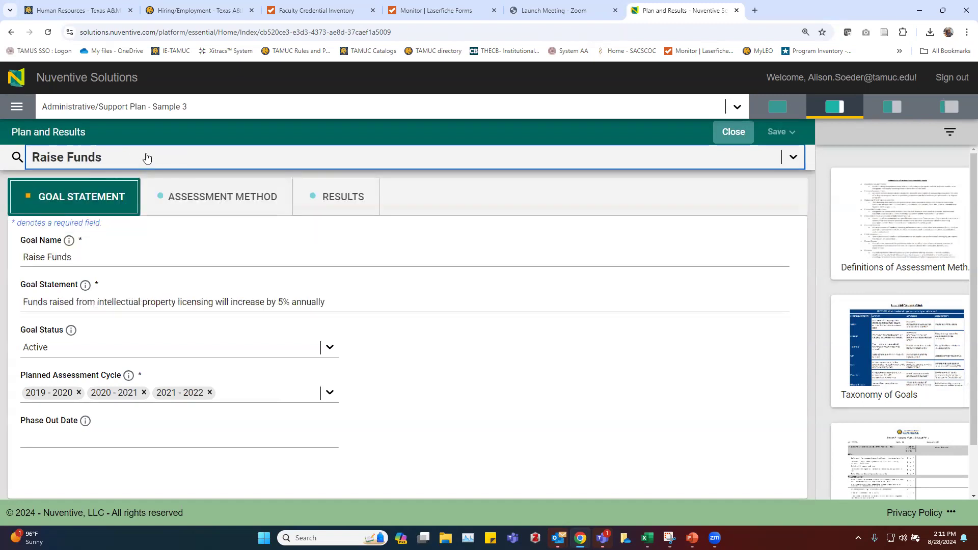
pyautogui.click(124, 162)
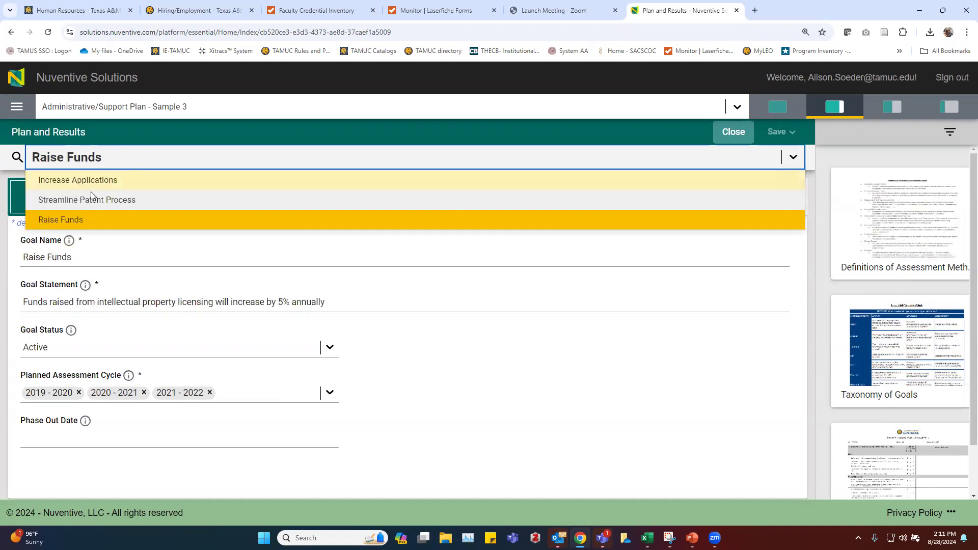
pyautogui.click(88, 201)
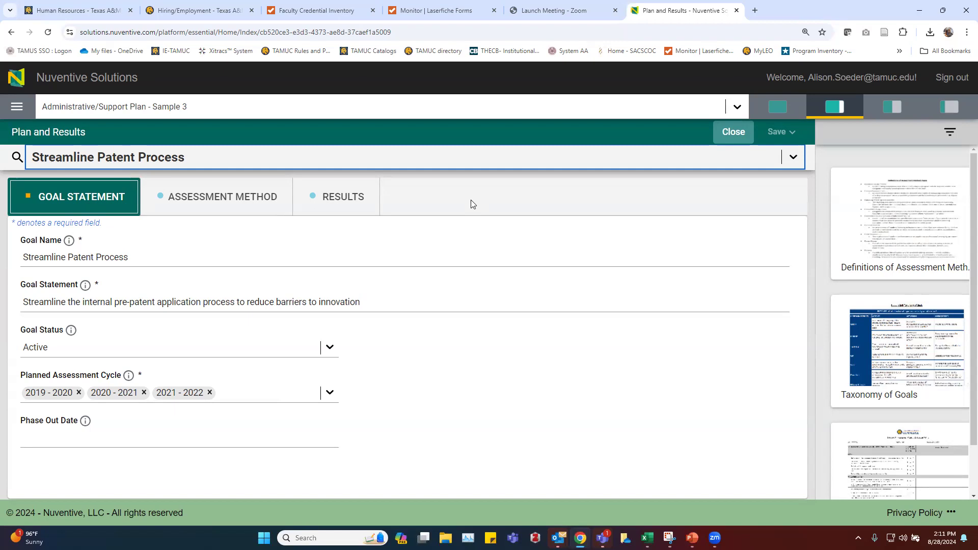
pyautogui.click(360, 166)
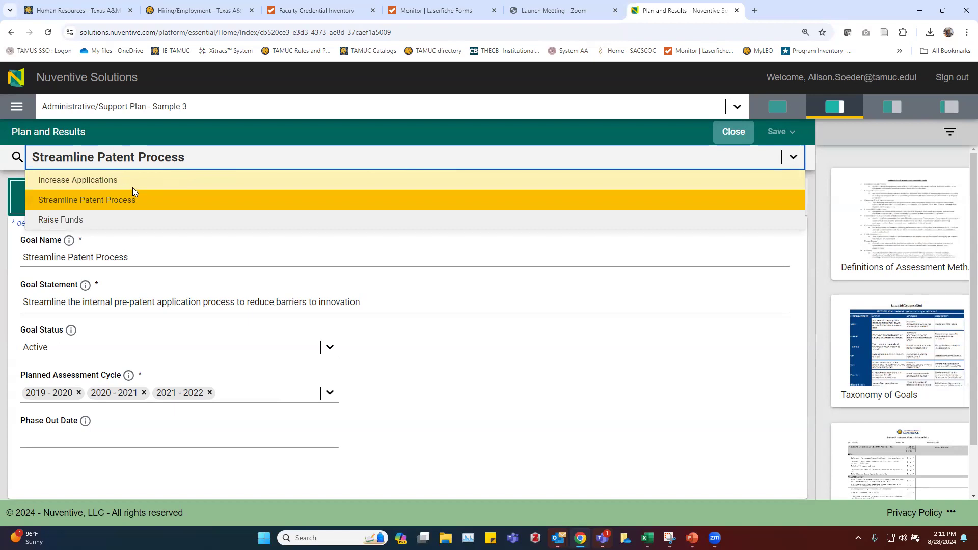
pyautogui.click(122, 179)
pyautogui.click(126, 167)
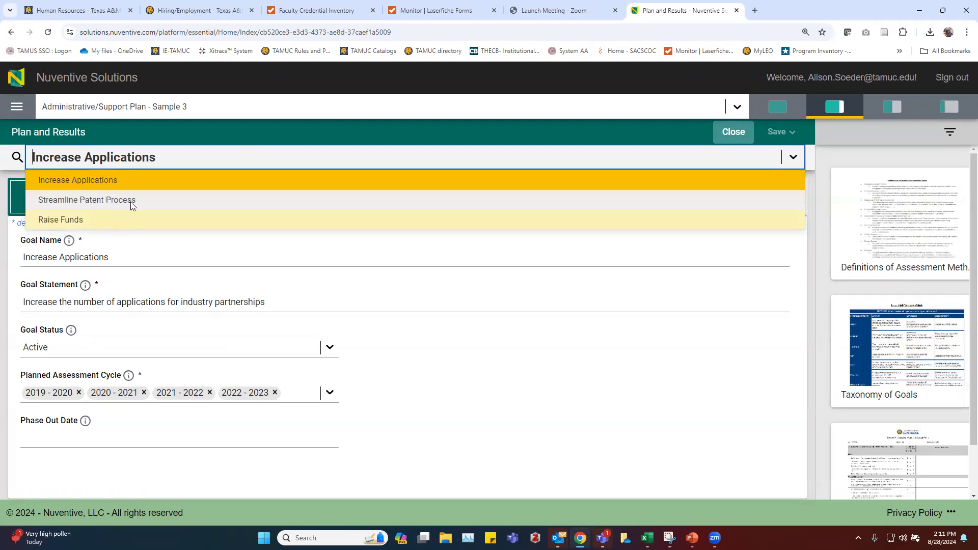
pyautogui.click(136, 182)
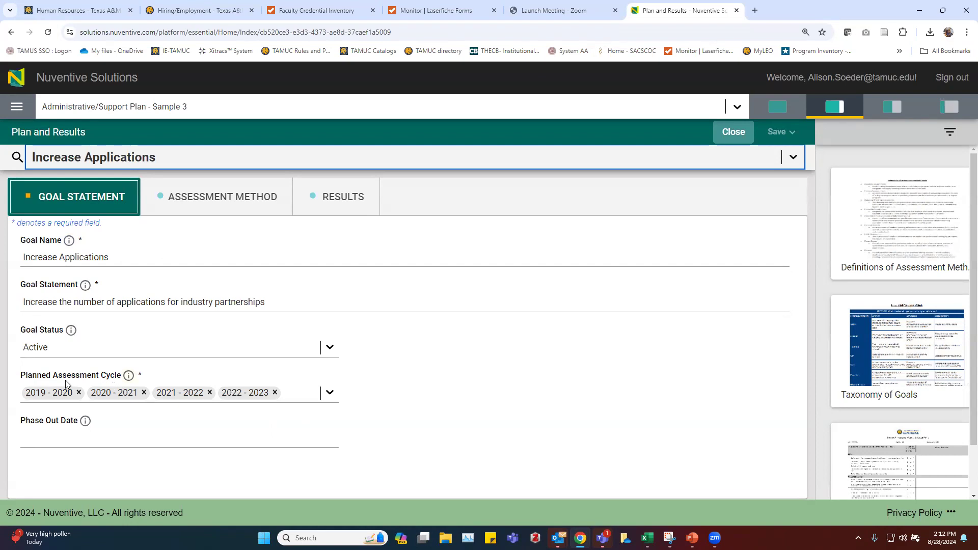
# Step: Add 2024 - 2025 to the planned assessment cycles of the Increase Applications goal
pyautogui.click(301, 393)
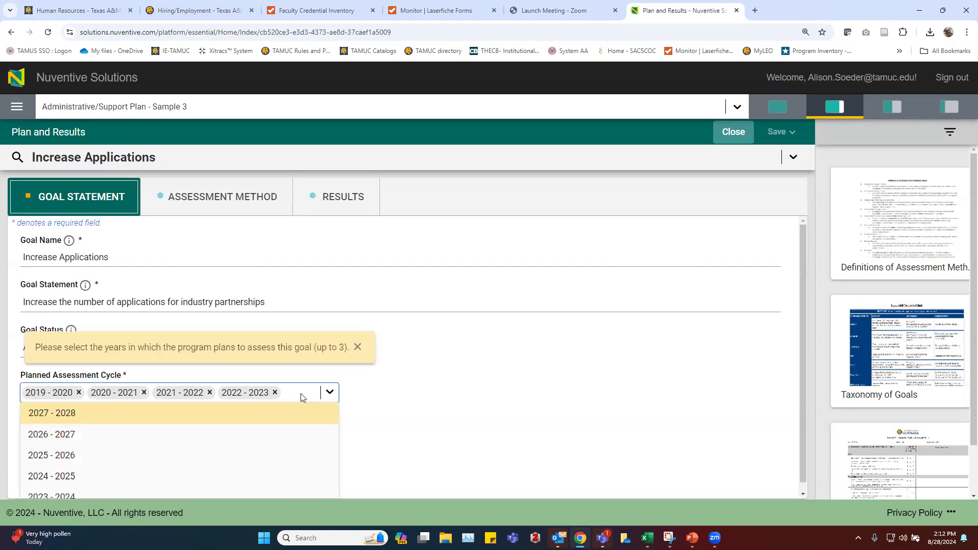
pyautogui.click(81, 474)
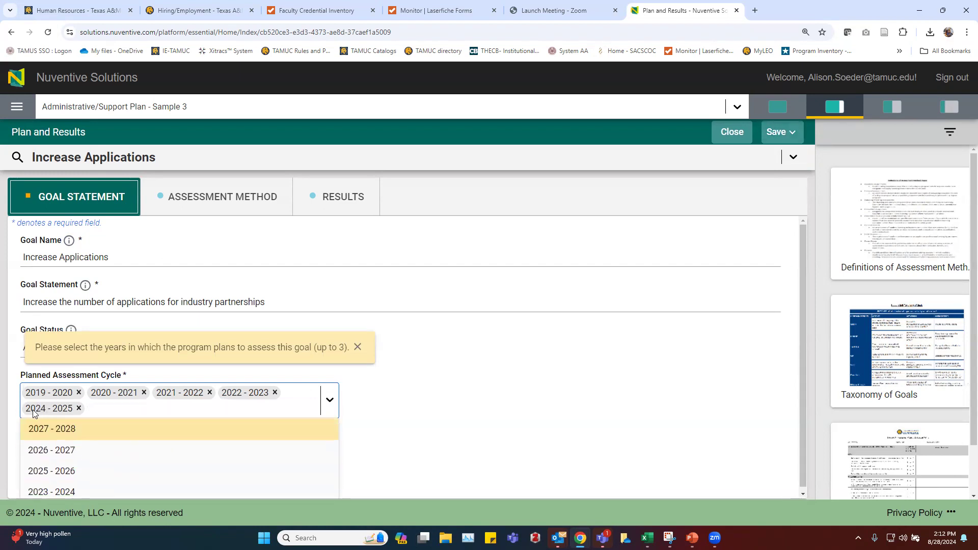
pyautogui.click(411, 418)
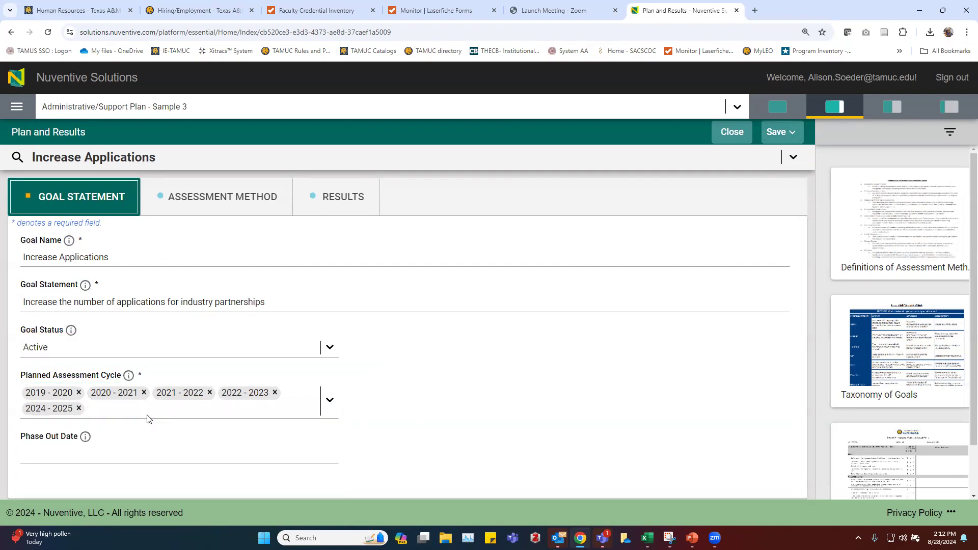
# Step: Try the Phased Out goal status with a phase out date of 08/28/2024, and restore Active with no date
pyautogui.click(74, 351)
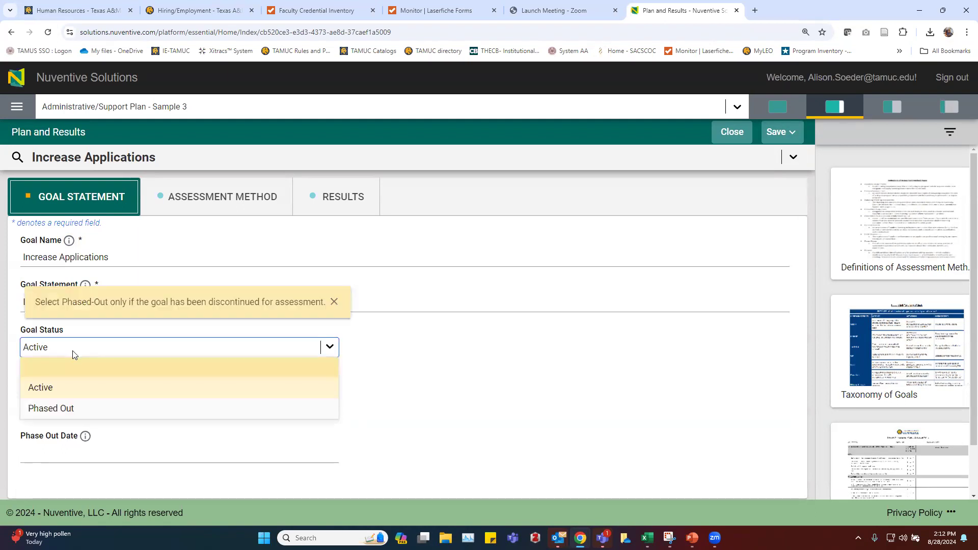
pyautogui.click(74, 409)
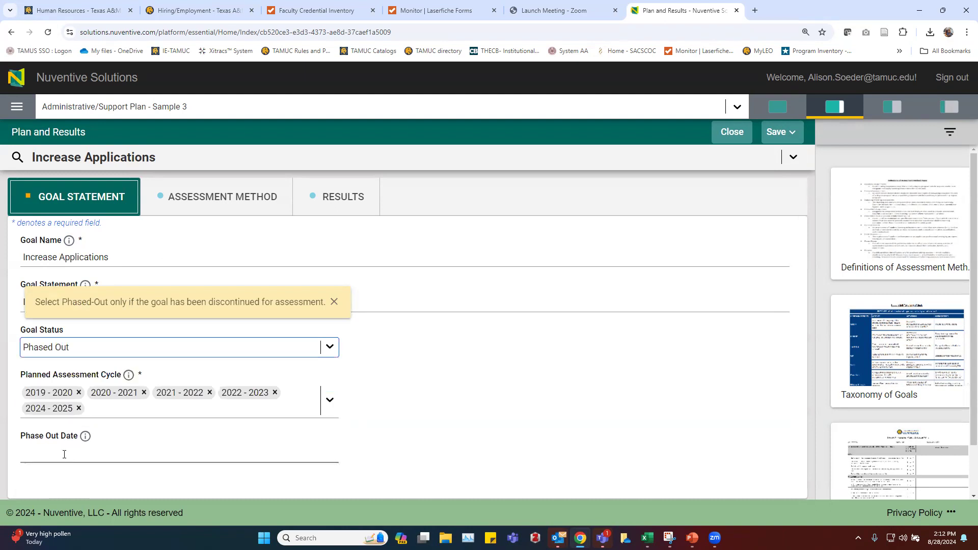
pyautogui.click(102, 454)
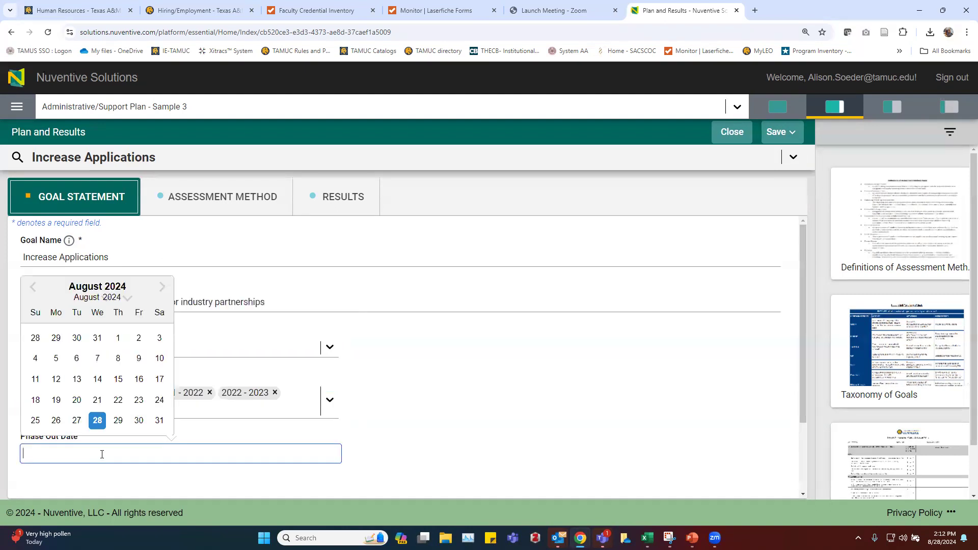
pyautogui.click(96, 419)
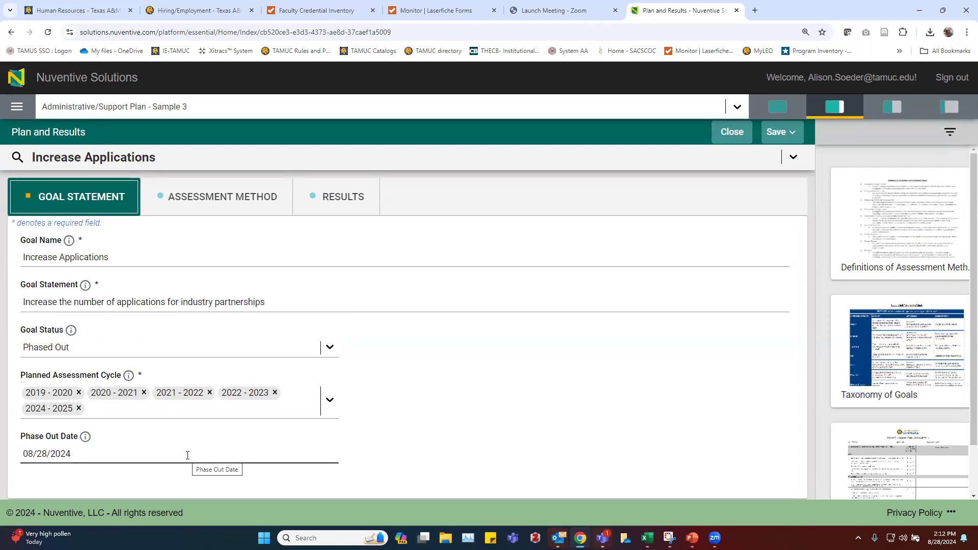
pyautogui.click(88, 350)
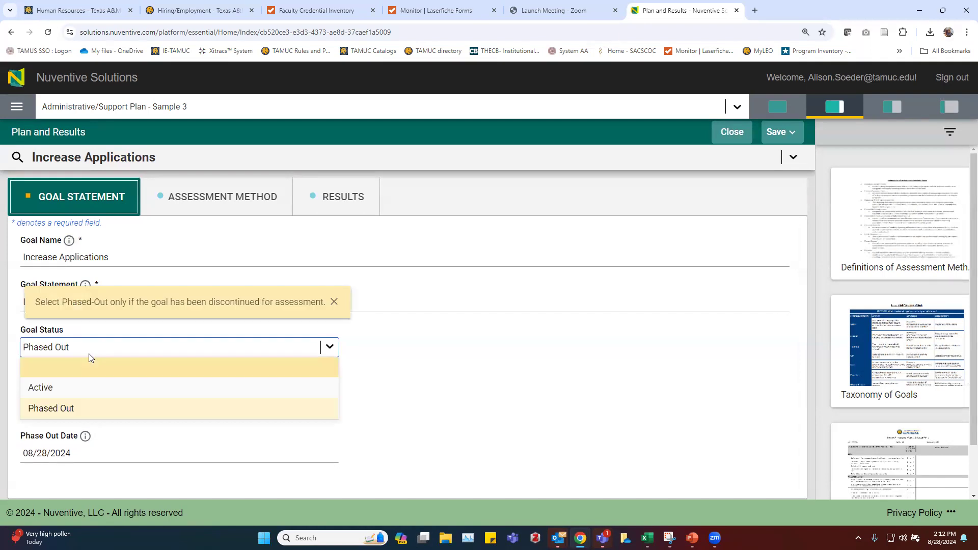
pyautogui.click(60, 389)
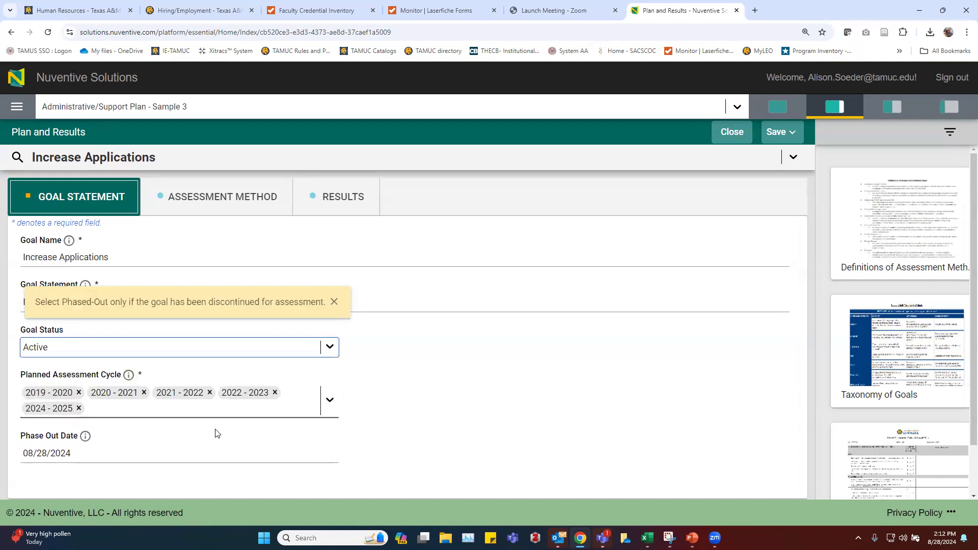
pyautogui.click(84, 453)
pyautogui.hotkey('ctrl', 'a')
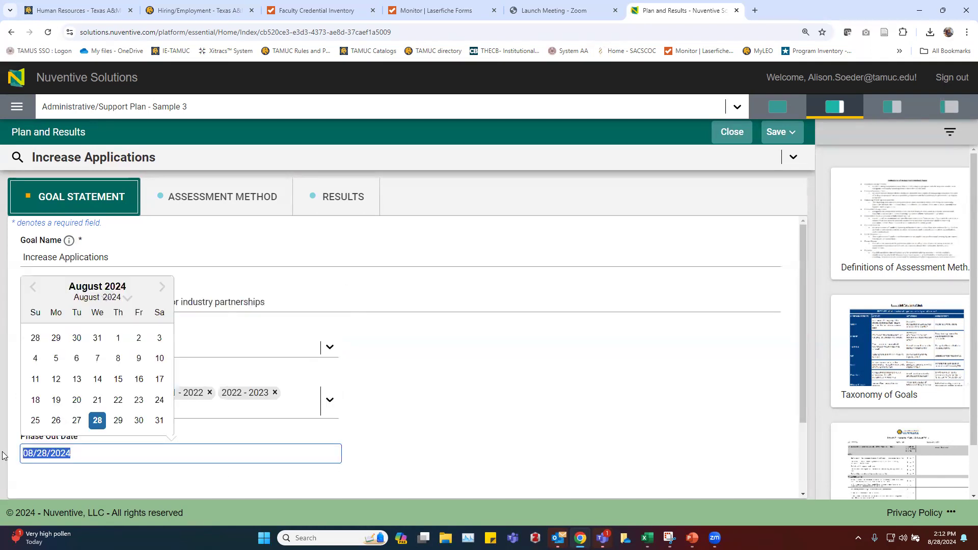
pyautogui.press('BackSpace')
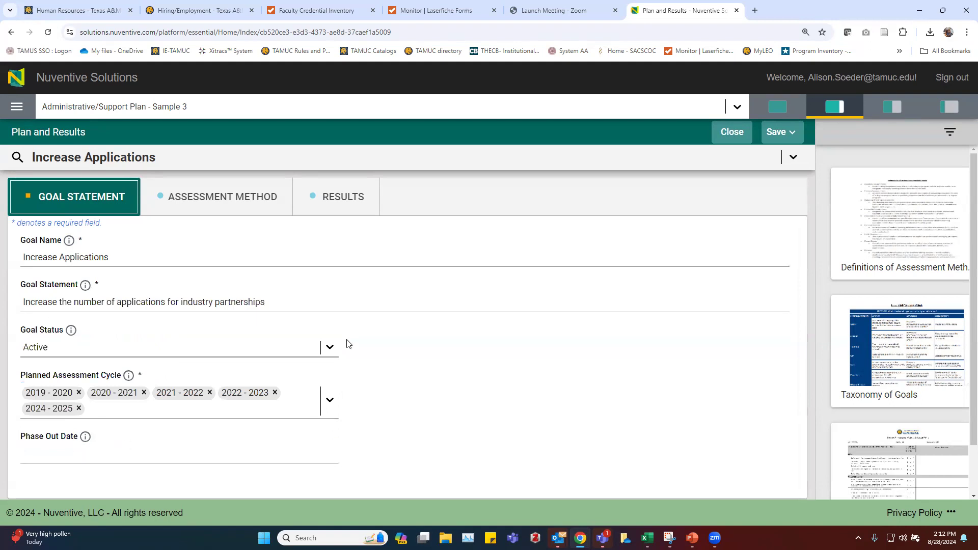
# Step: Save the changes to the Increase Applications goal
pyautogui.click(776, 134)
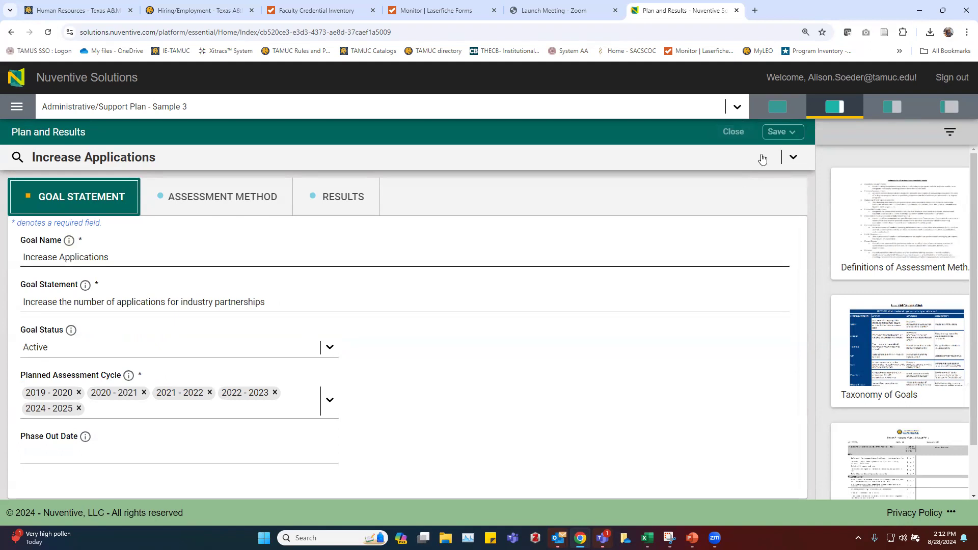
pyautogui.click(941, 136)
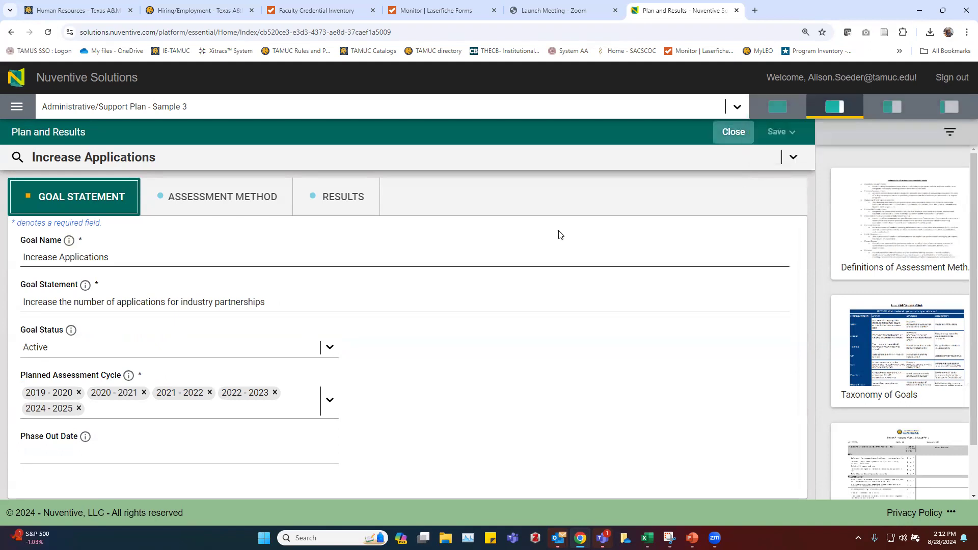
# Step: Open the goal's Data/Log Tracking and Analysis assessment method to view its details, and close it without saving
pyautogui.click(229, 197)
pyautogui.doubleClick(318, 302)
pyautogui.click(168, 359)
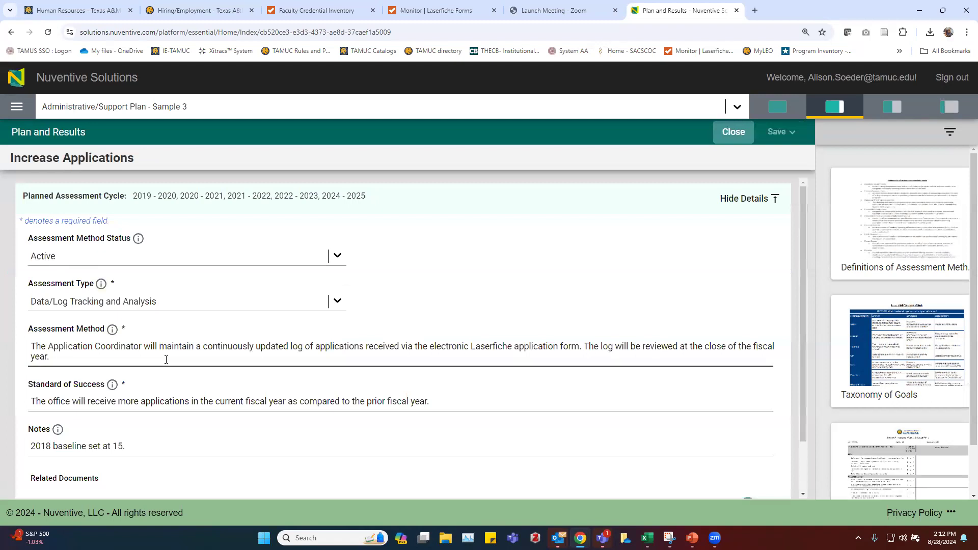
pyautogui.click(731, 131)
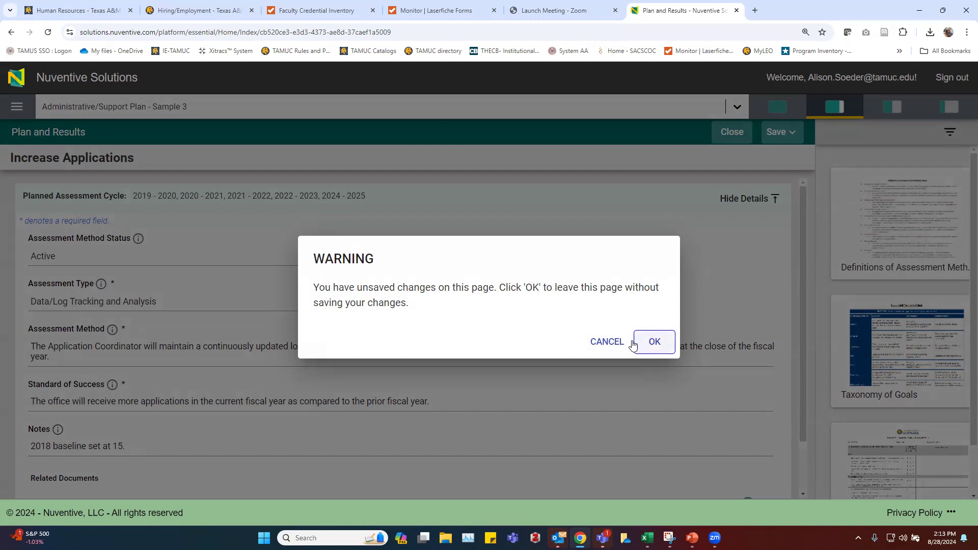
pyautogui.click(605, 342)
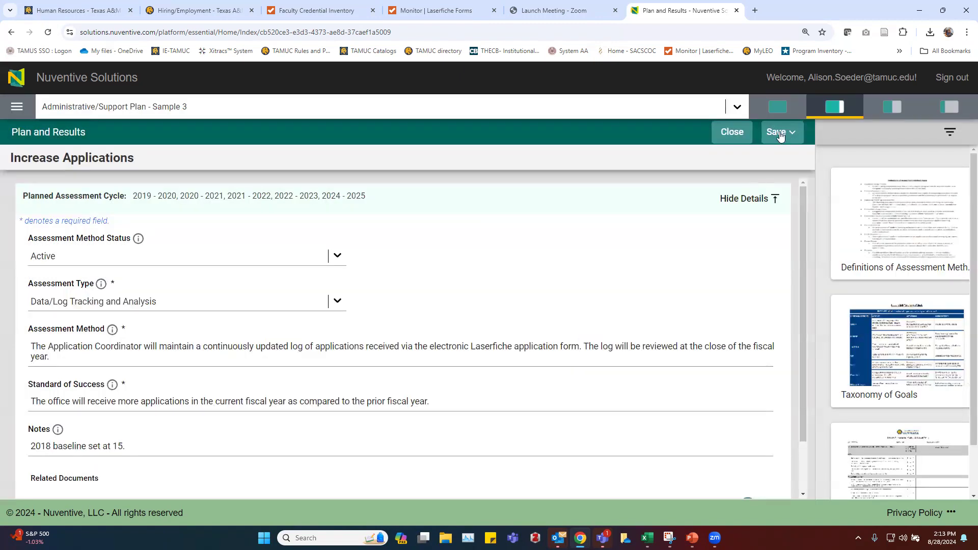
pyautogui.click(734, 132)
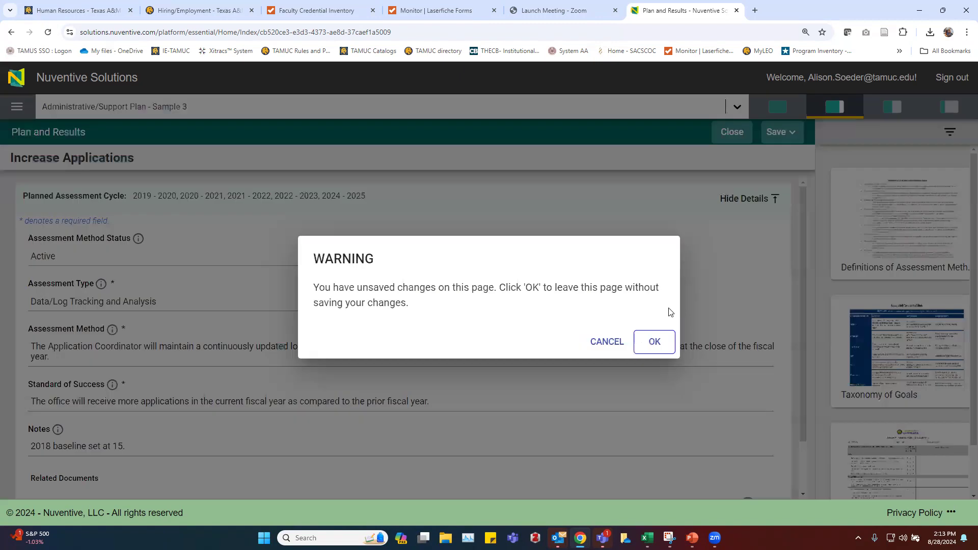
pyautogui.click(645, 349)
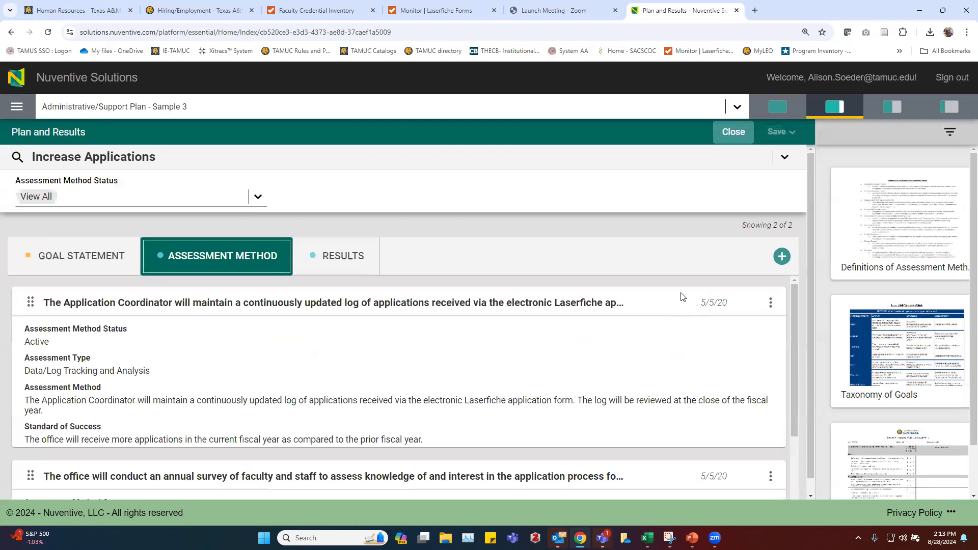
# Step: Look through the goal statement and assessment methods of Increase Applications and open its results
pyautogui.click(118, 273)
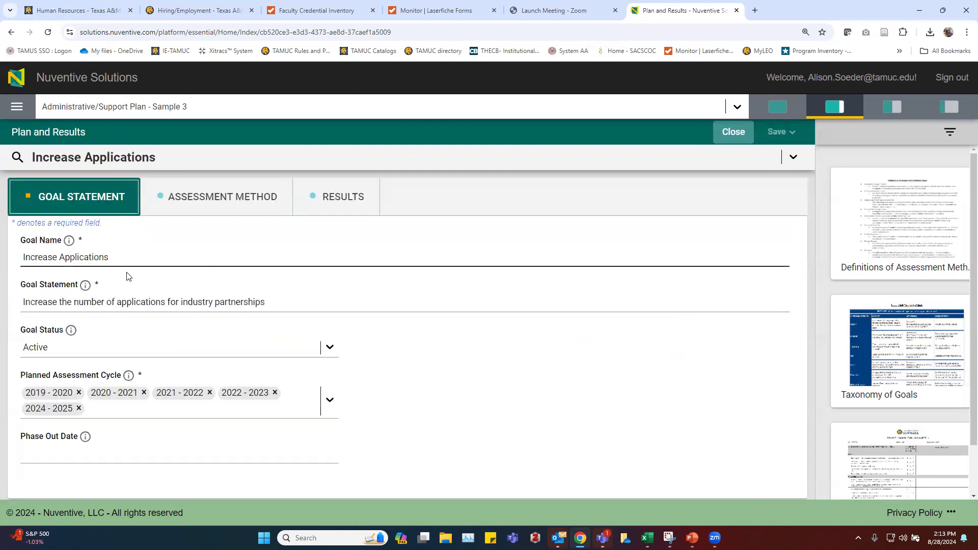
pyautogui.click(215, 200)
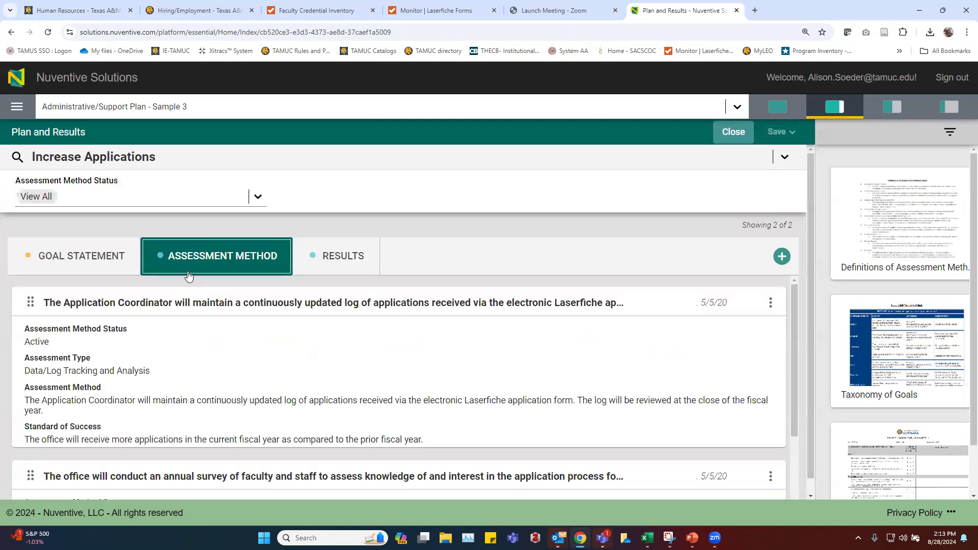
pyautogui.click(347, 254)
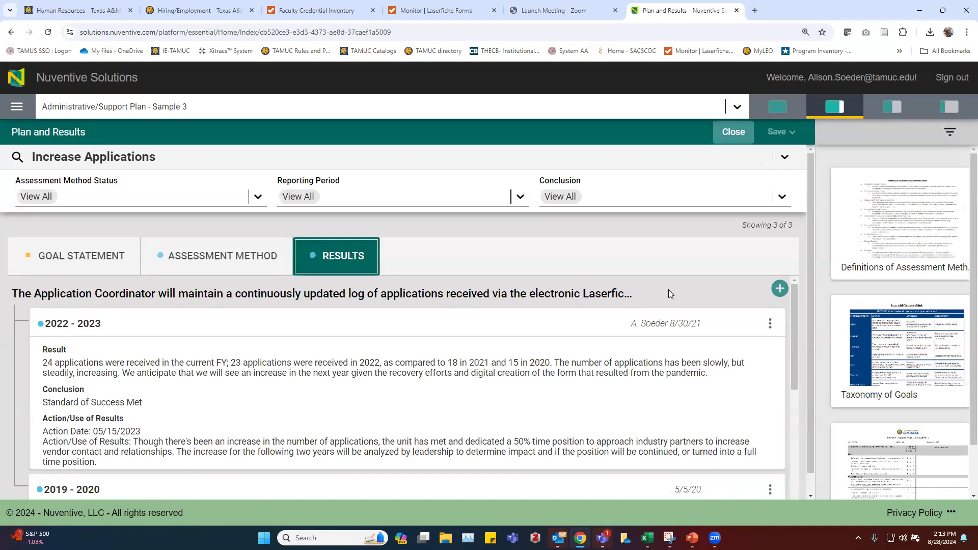
# Step: Start a new result for the application log assessment method, try 08/19/2024 as the result date, and set it to 08/28/2024
pyautogui.click(778, 289)
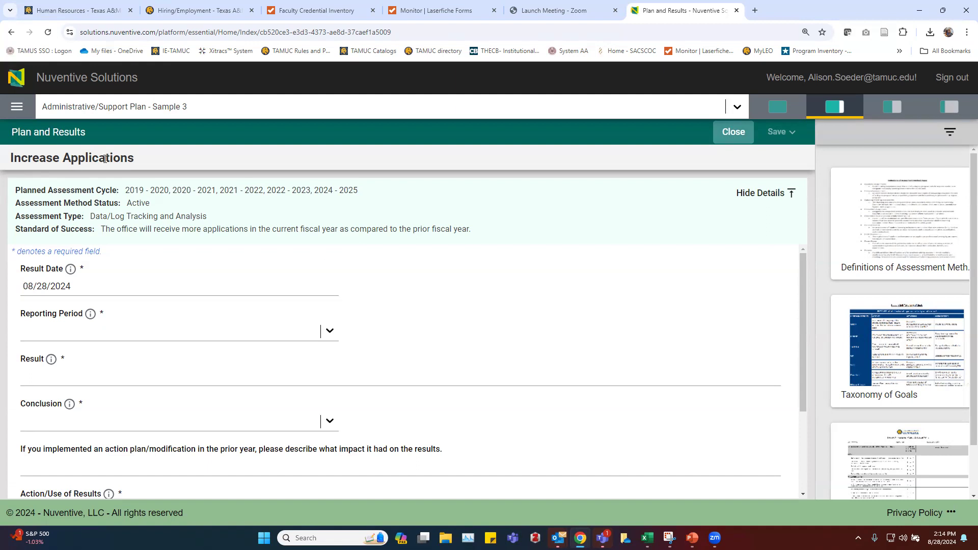
pyautogui.click(103, 288)
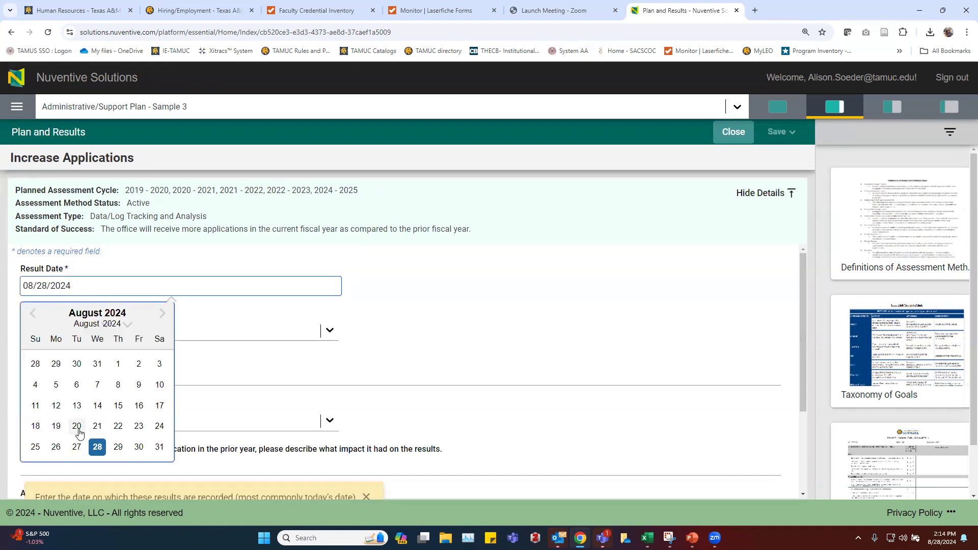
pyautogui.click(60, 430)
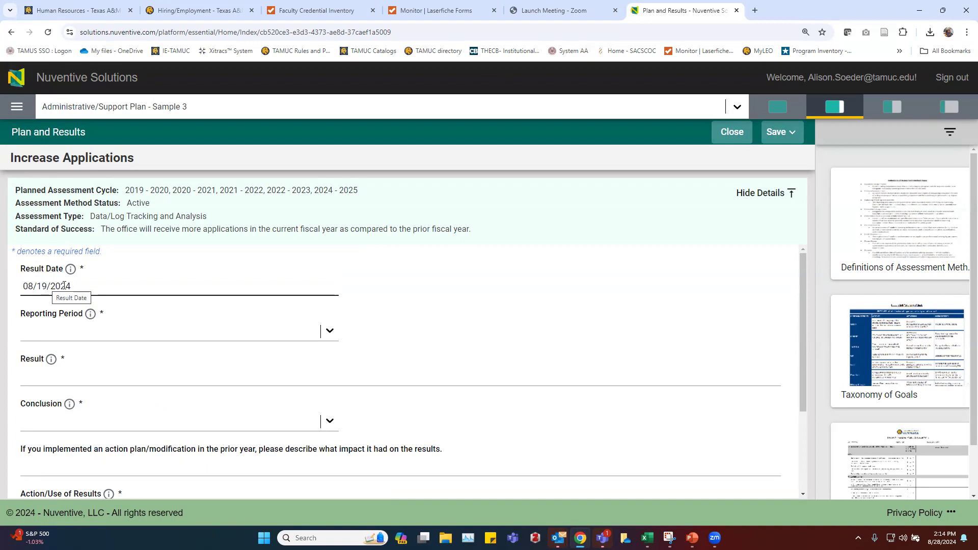
pyautogui.click(95, 286)
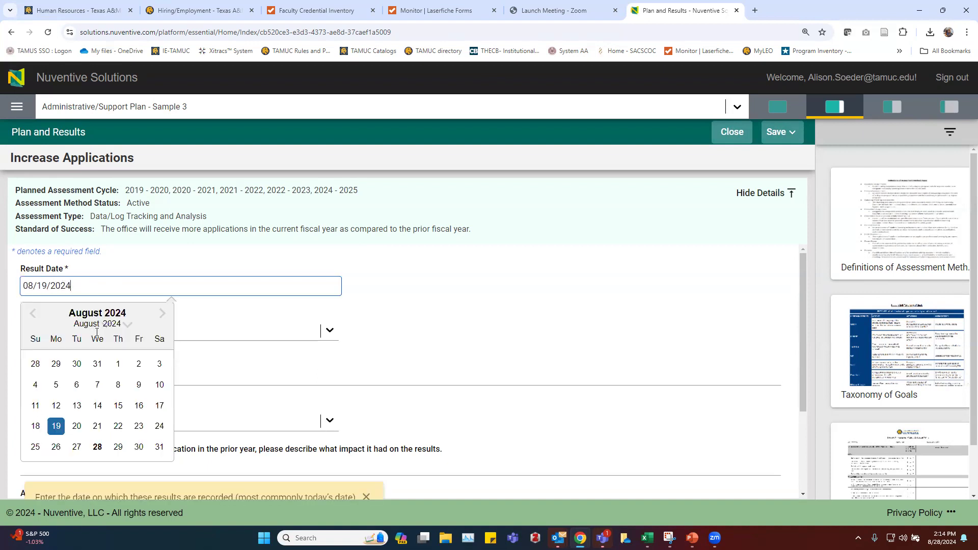
pyautogui.click(96, 446)
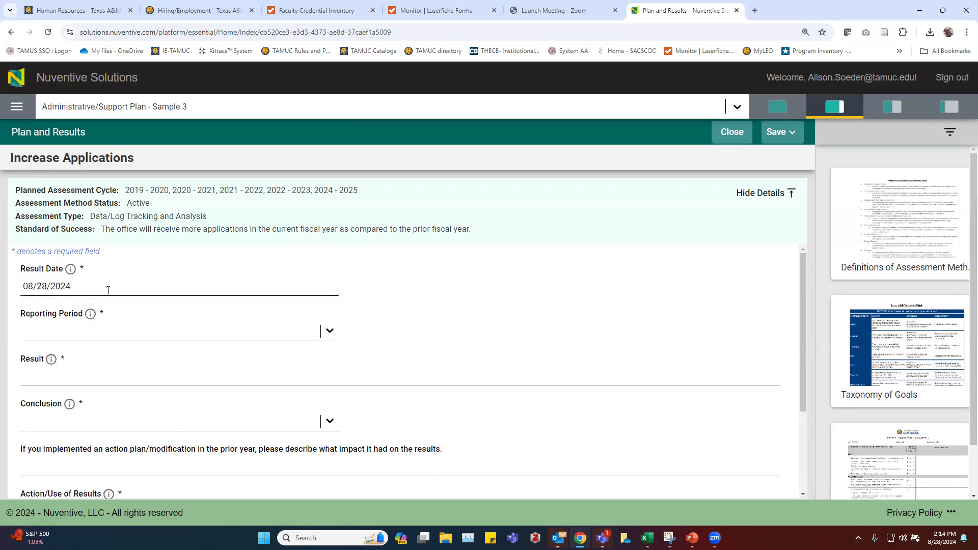
# Step: Set the reporting period to 2023 - 2024 and enter the result text "N=, %, describe what occured, provide context, tell your story."
pyautogui.click(104, 335)
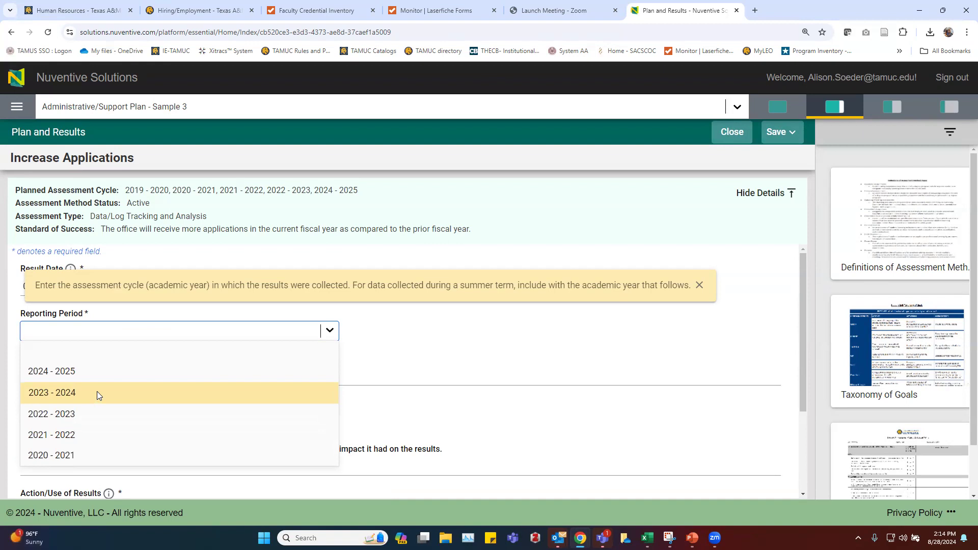
pyautogui.click(83, 393)
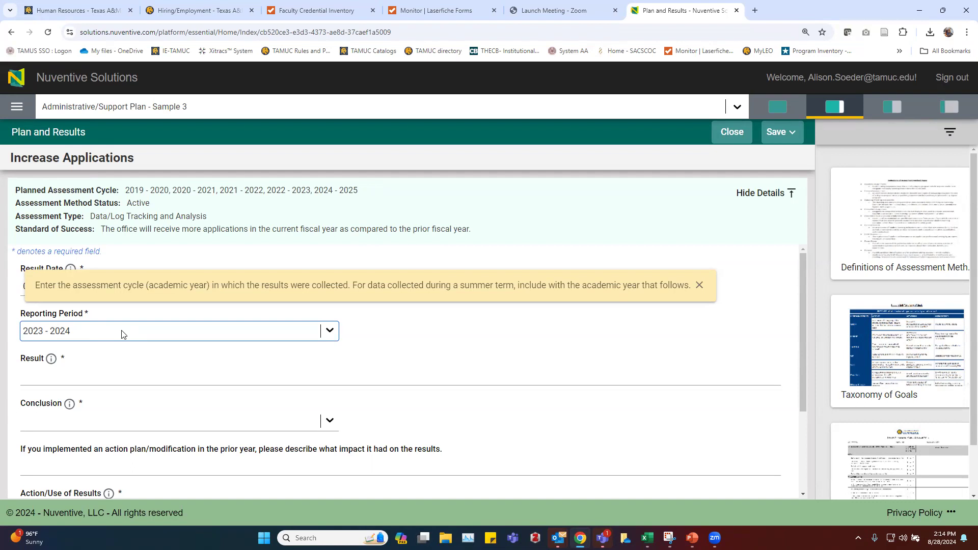
pyautogui.click(101, 375)
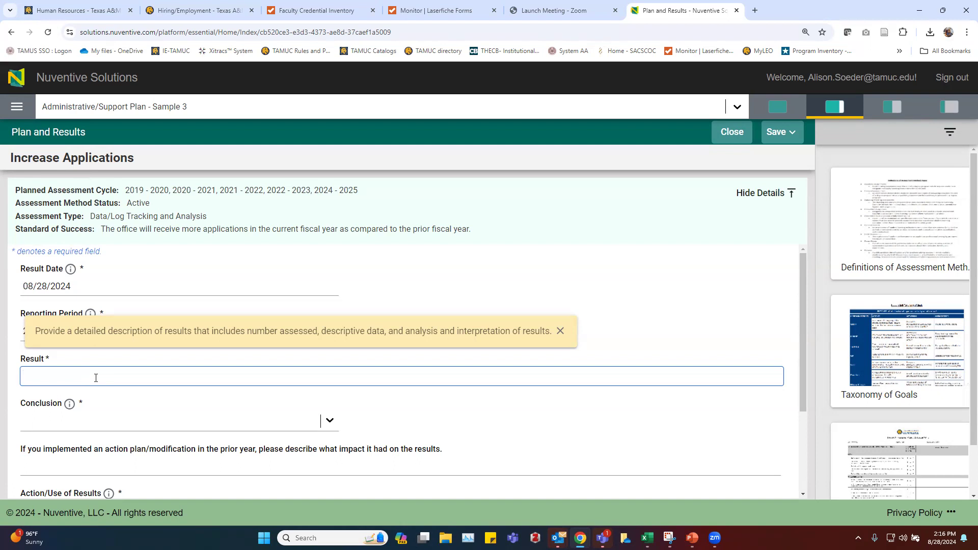
pyautogui.write('N')
pyautogui.write('=')
pyautogui.write(', %')
pyautogui.write(', ')
pyautogui.write('ds')
pyautogui.write('escribe what oc')
pyautogui.write('cured, provi')
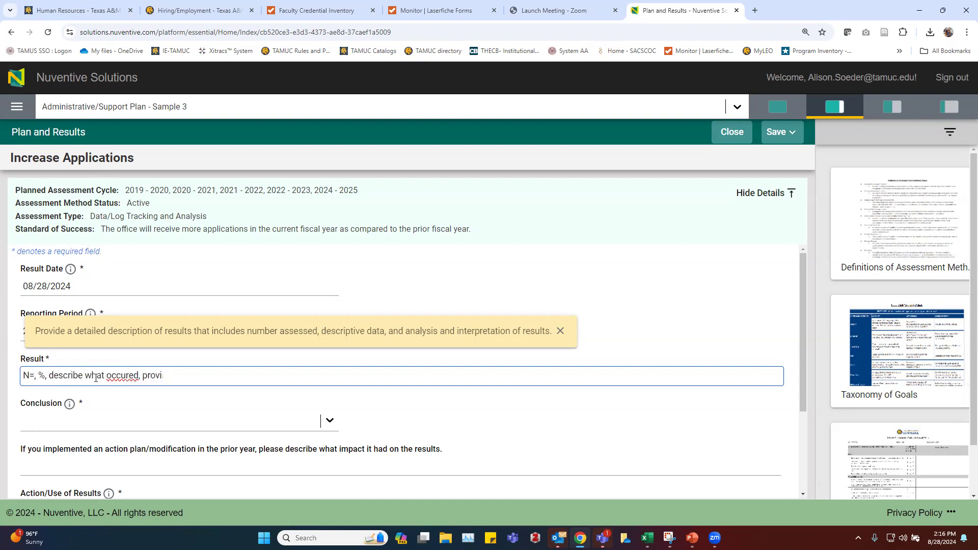
pyautogui.write('de context, tell your story.')
# Step: Correct the misspelled word in the result text to "occurred" using the spelling suggestion
pyautogui.rightClick(129, 375)
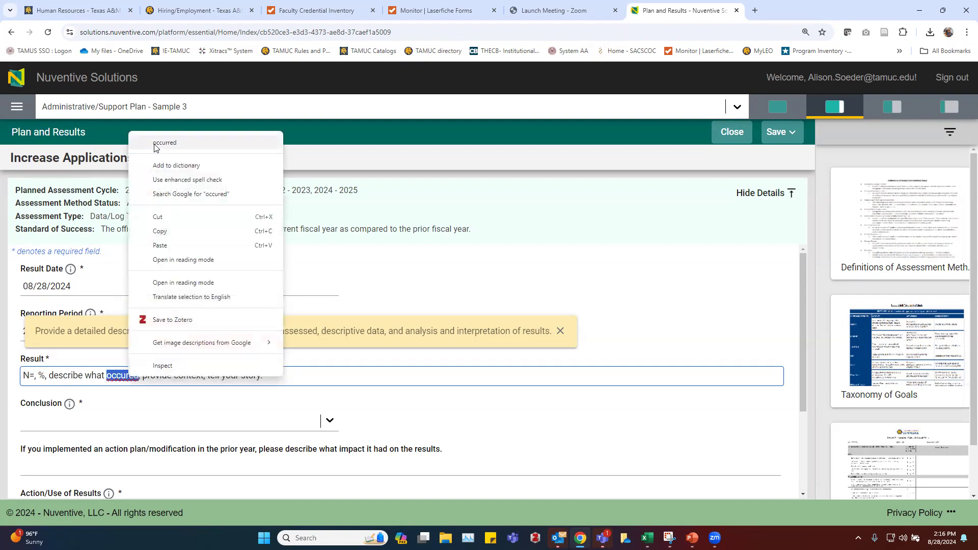
pyautogui.click(156, 143)
pyautogui.click(310, 377)
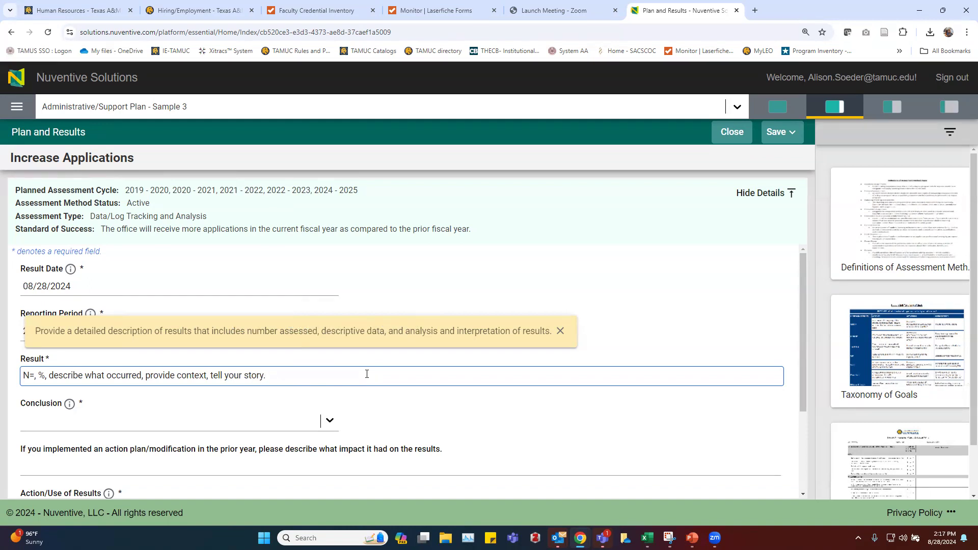
# Step: Set the conclusion of the new result to Standard of Success Met
pyautogui.scroll(-1, 366, 373)
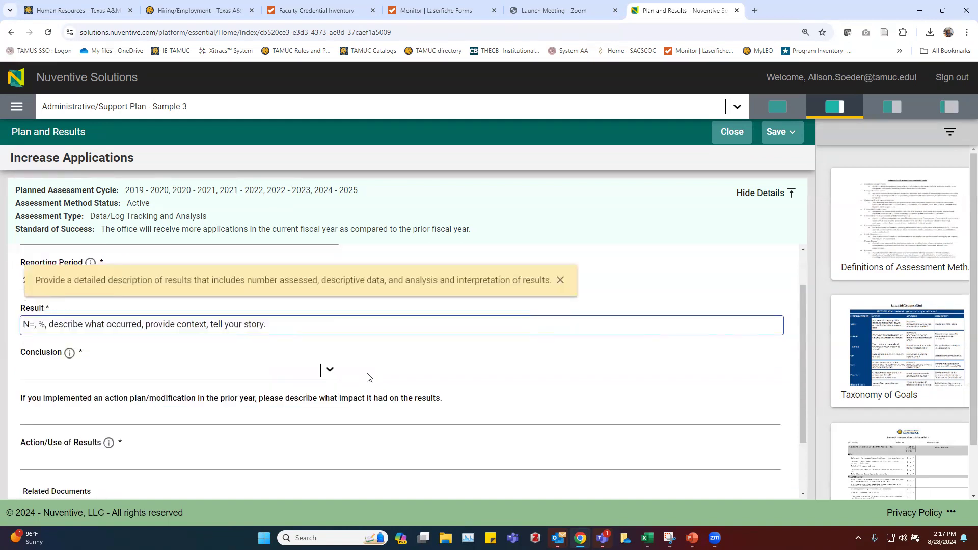
pyautogui.click(318, 370)
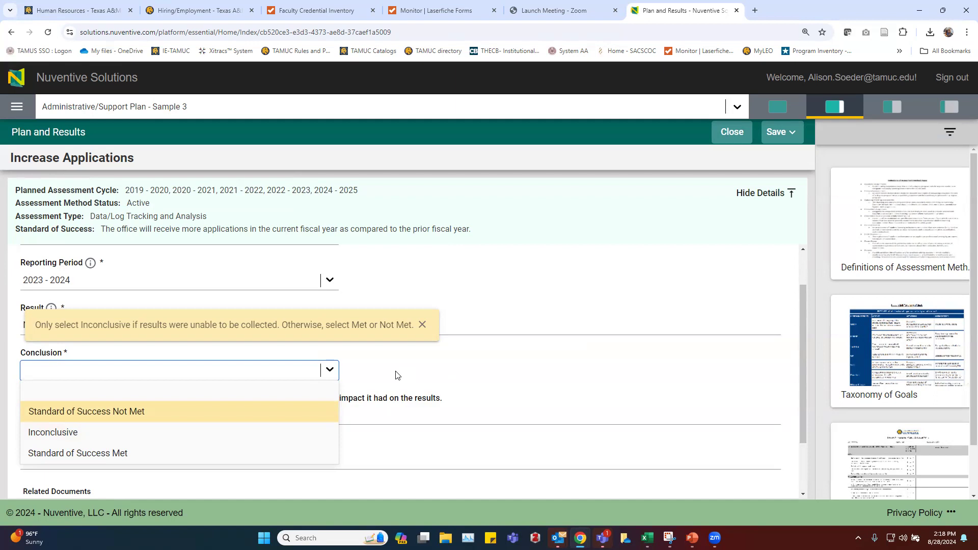
pyautogui.click(481, 371)
pyautogui.click(251, 375)
pyautogui.click(121, 453)
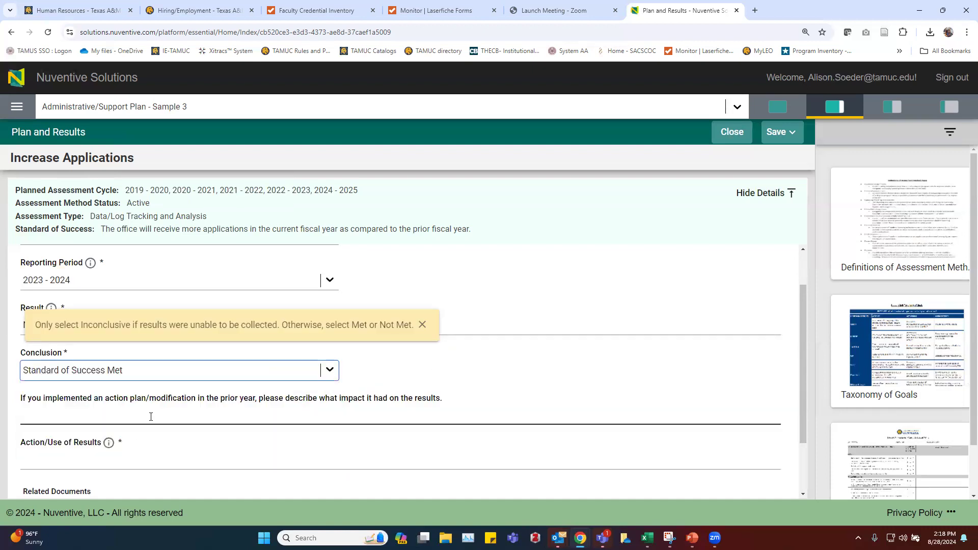
# Step: Enter "Closing the loop!" as the impact of the prior action plan and "Make the changes!" as the action/use of results
pyautogui.click(151, 417)
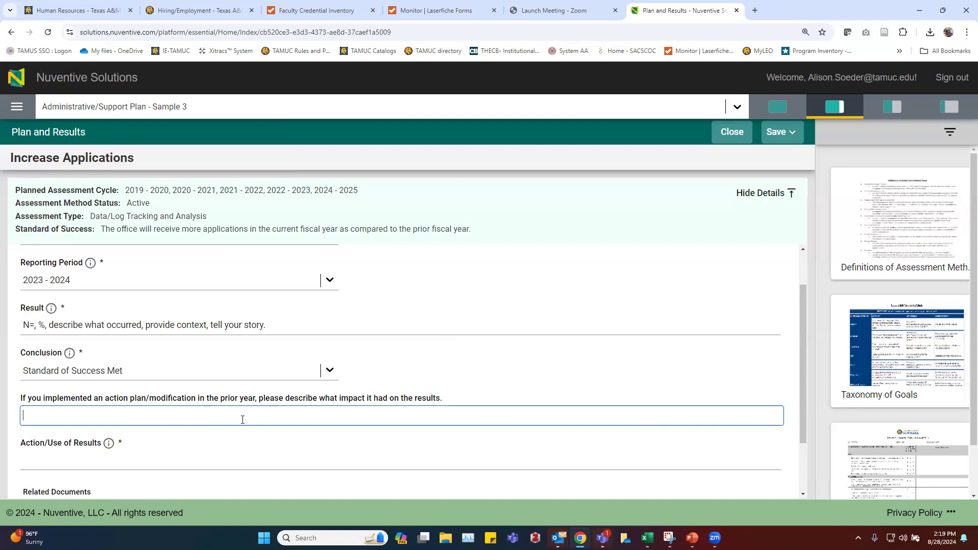
pyautogui.write('Closing the loop!')
pyautogui.click(179, 448)
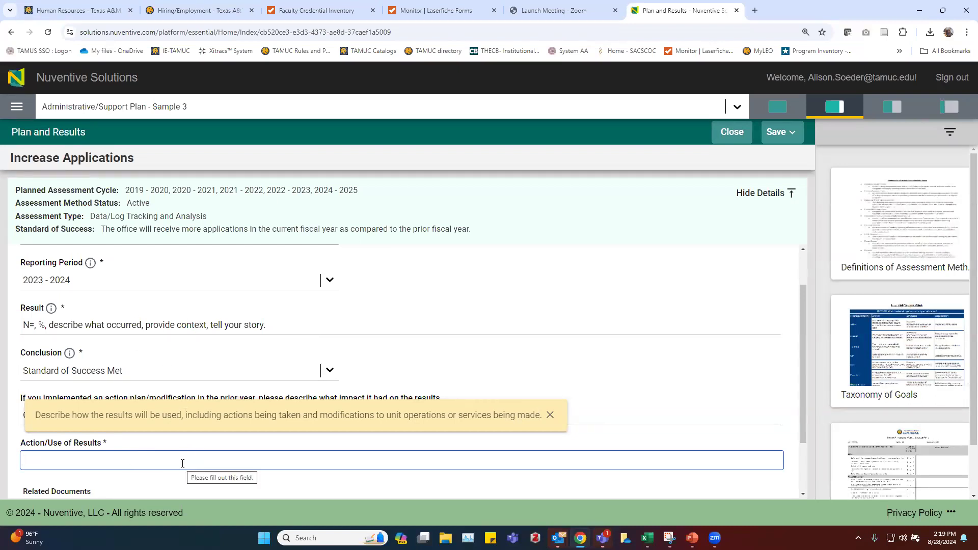
pyautogui.write('Make the changes!')
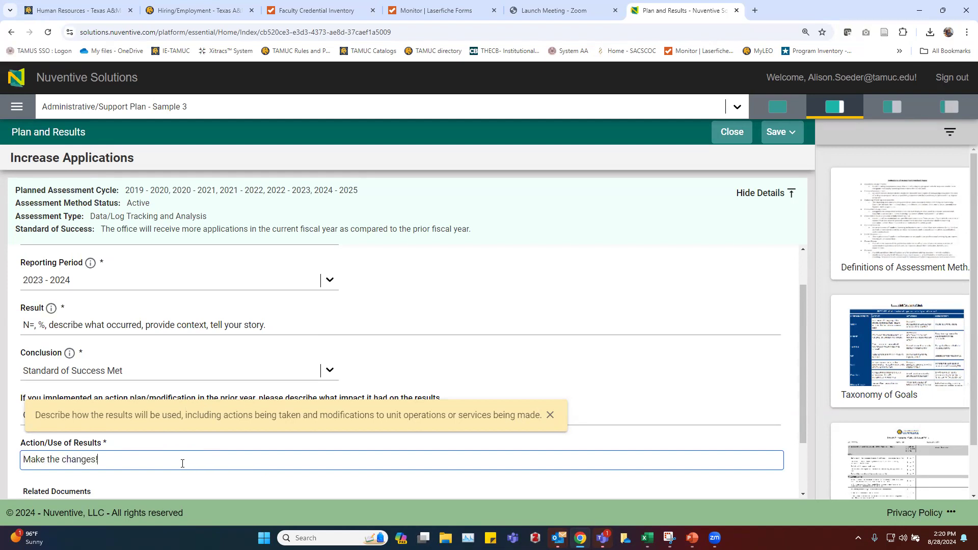
pyautogui.scroll(-2, 183, 466)
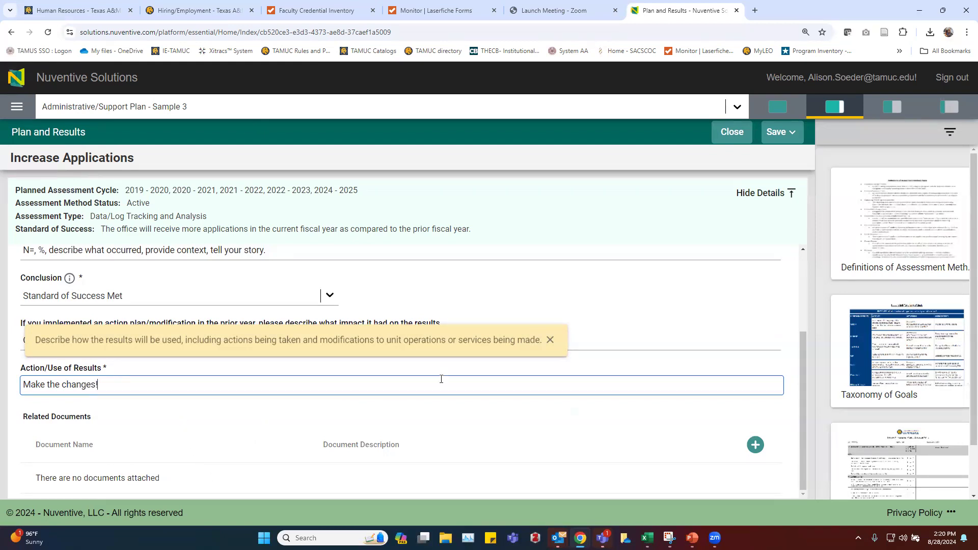
pyautogui.click(550, 340)
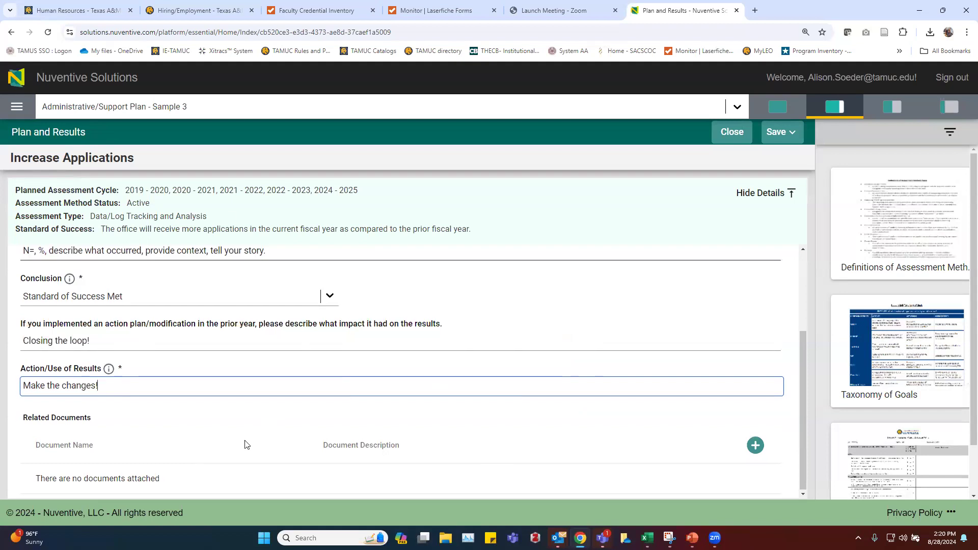
# Step: Review the completed result, save it and close the form to return to the Administrative/Support Plan goals
pyautogui.scroll(3, 454, 338)
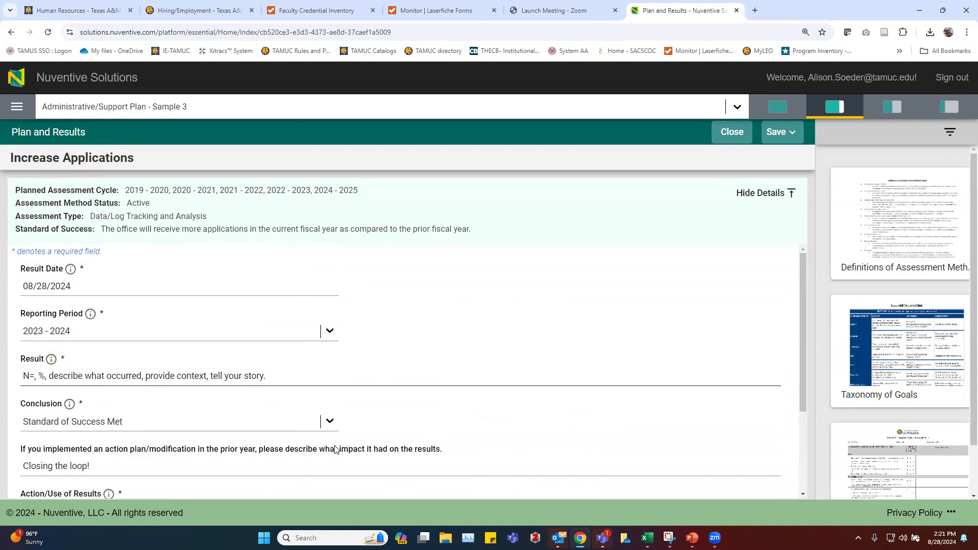
pyautogui.scroll(-1, 255, 461)
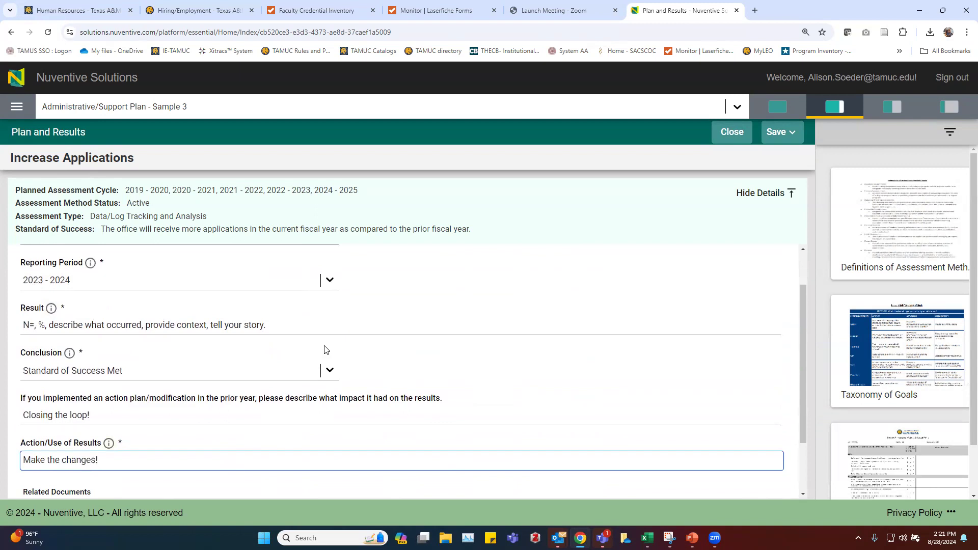
pyautogui.click(776, 133)
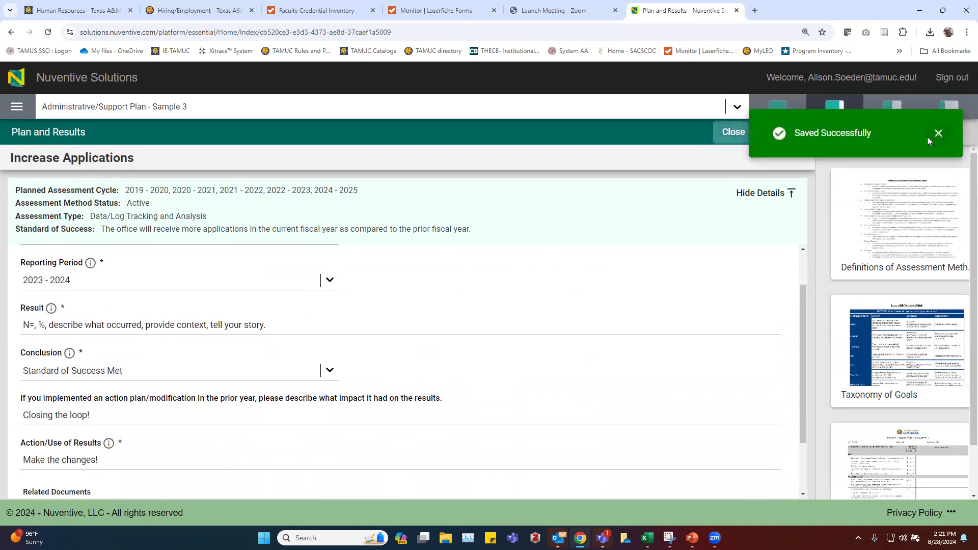
pyautogui.click(936, 133)
pyautogui.click(731, 136)
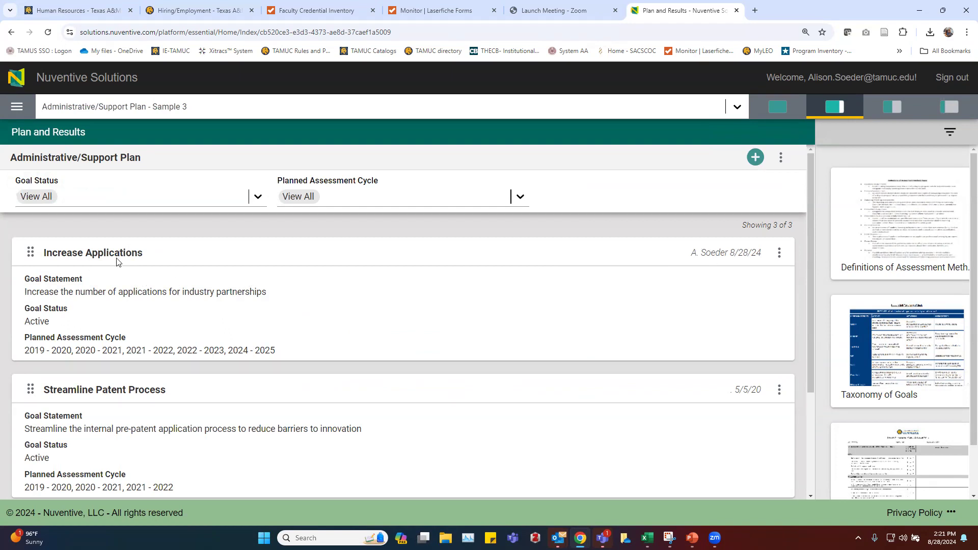
# Step: Check the planned assessment cycles of the Increase Applications goal and open its results
pyautogui.moveTo(227, 350); pyautogui.dragTo(293, 352)
pyautogui.click(245, 350)
pyautogui.doubleClick(112, 254)
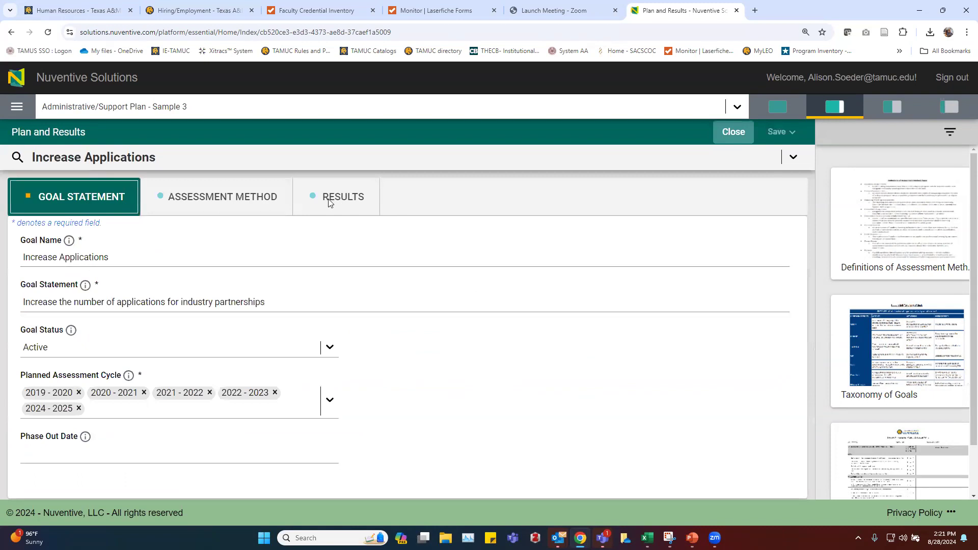
pyautogui.click(330, 200)
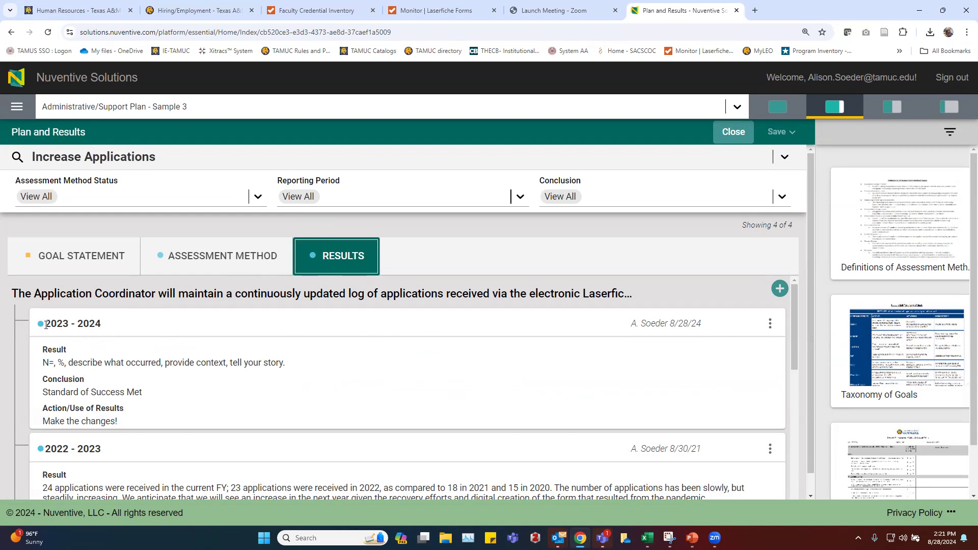
# Step: Examine the 2023 - 2024 result entry of Increase Applications and view the list of other goals
pyautogui.tripleClick(80, 325)
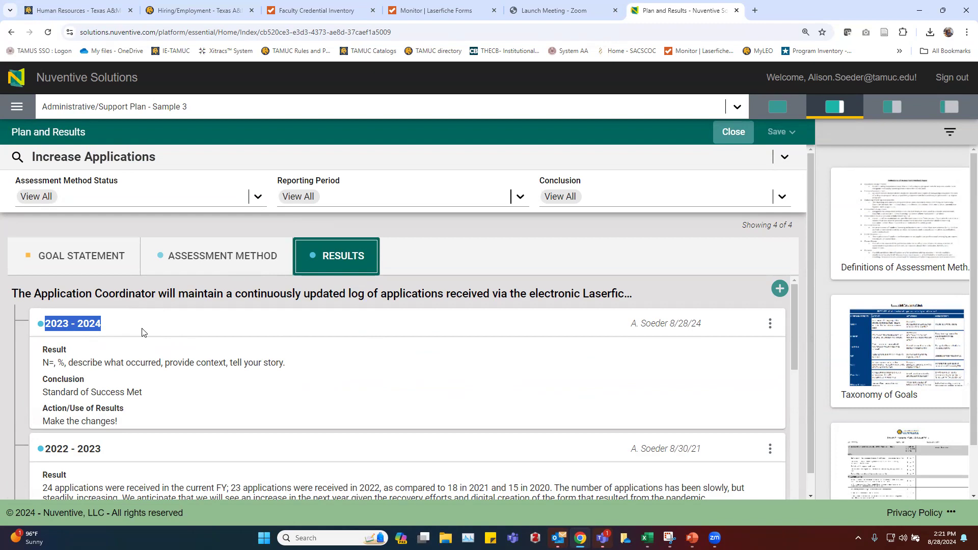
pyautogui.click(206, 367)
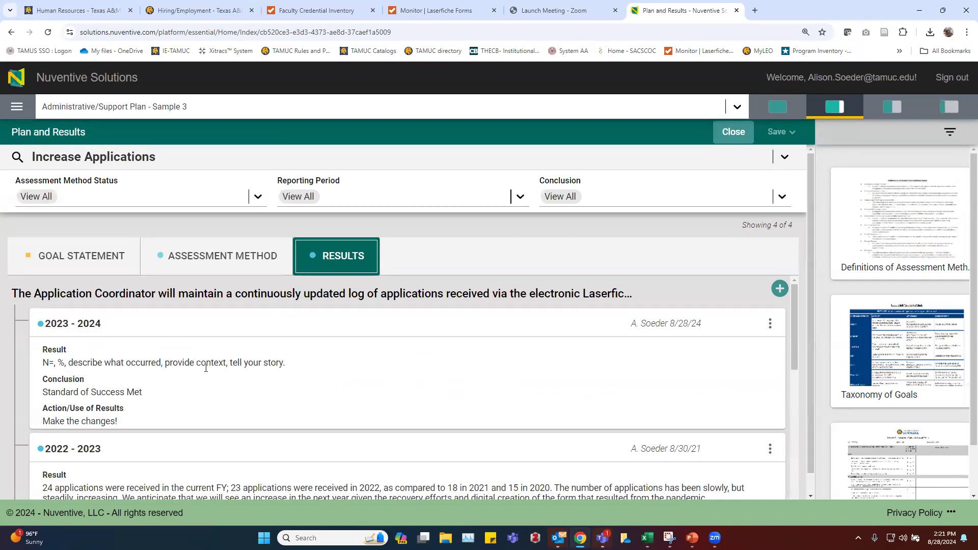
pyautogui.click(166, 156)
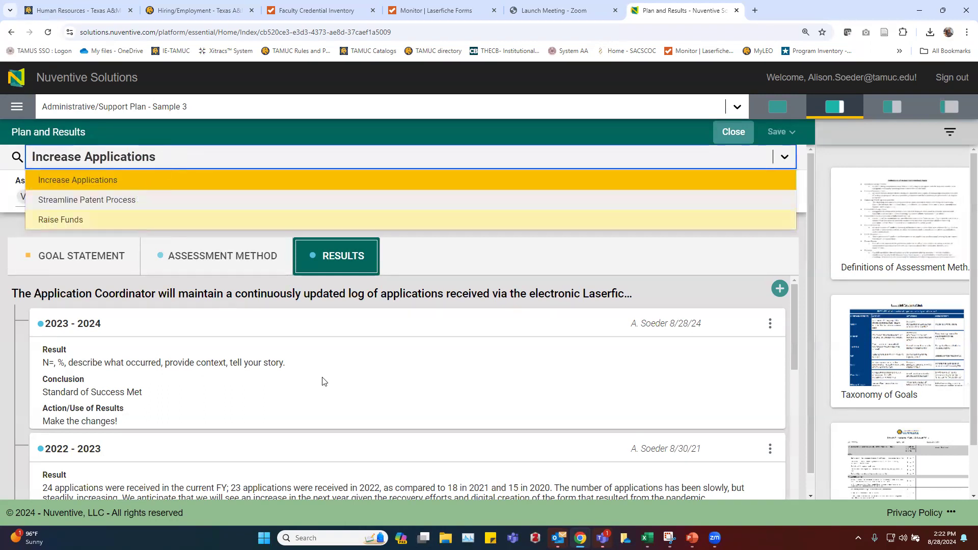
pyautogui.click(287, 360)
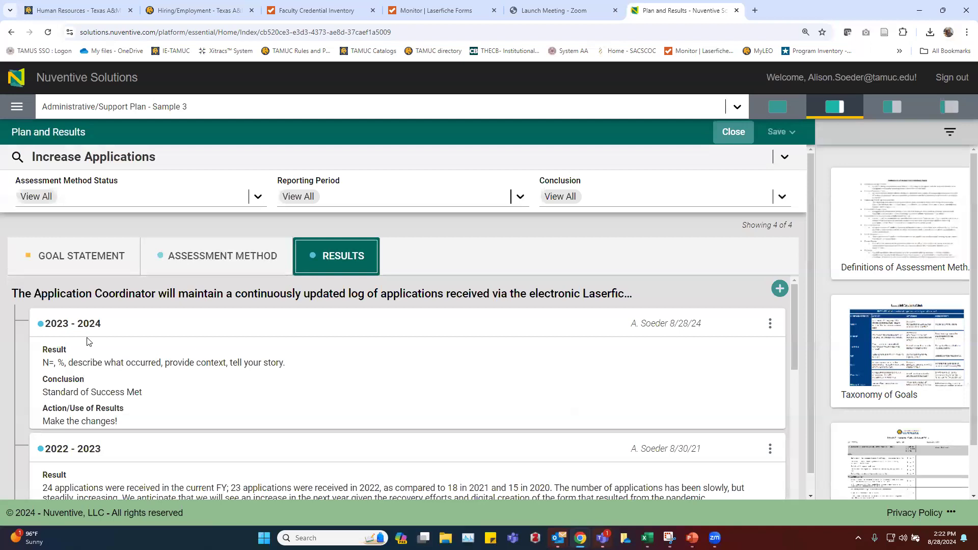
pyautogui.moveTo(44, 324); pyautogui.dragTo(113, 326)
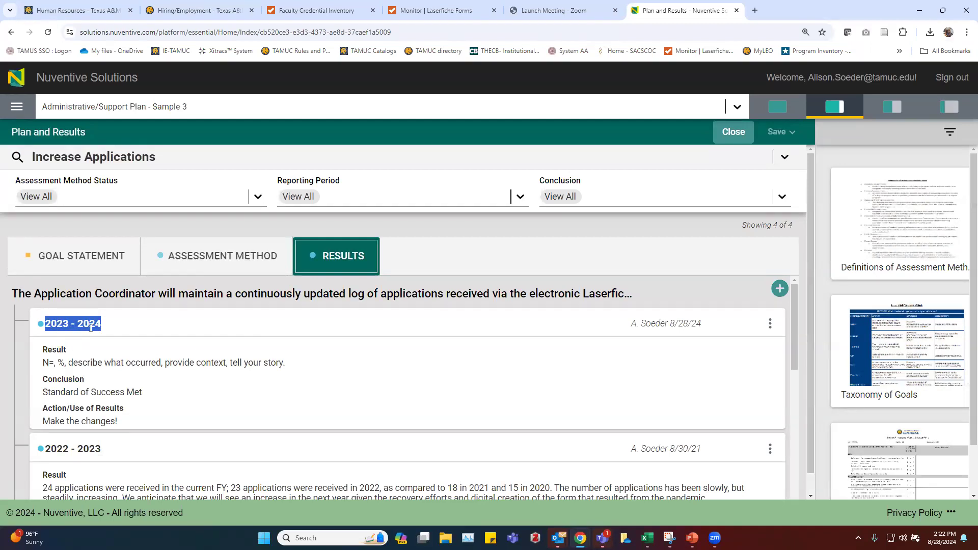
pyautogui.click(147, 338)
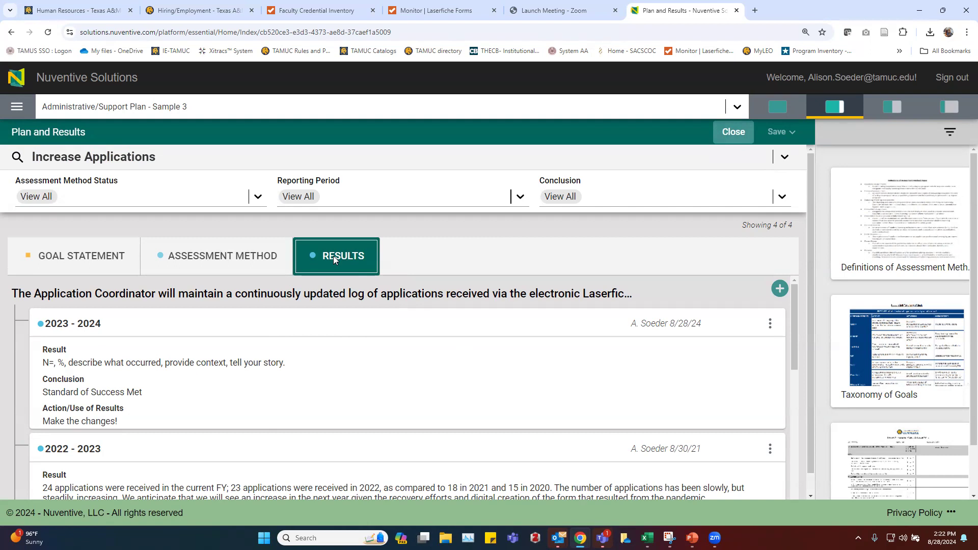
# Step: Switch to the results of the Streamline Patent Process goal and examine its 2020 - 2021 entry and the goal choices
pyautogui.click(323, 165)
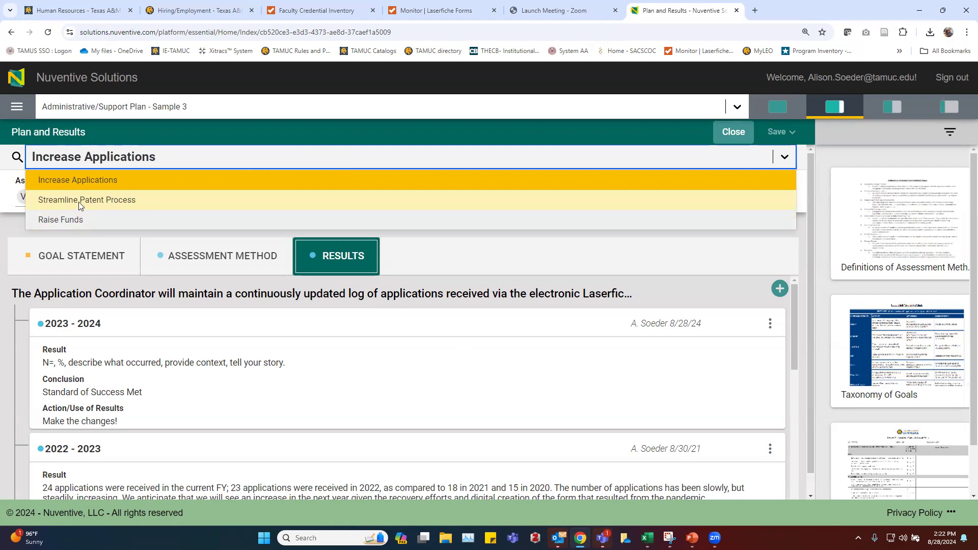
pyautogui.click(153, 202)
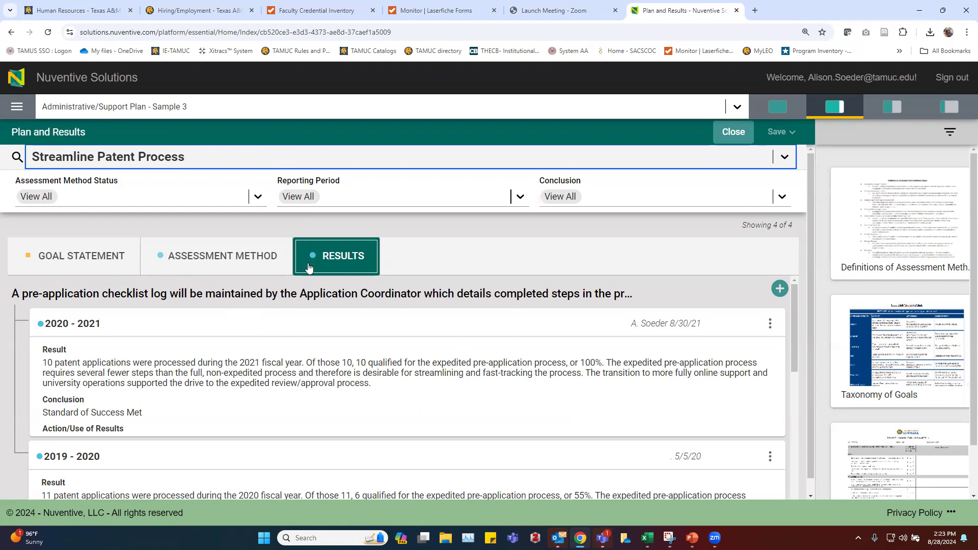
pyautogui.click(264, 159)
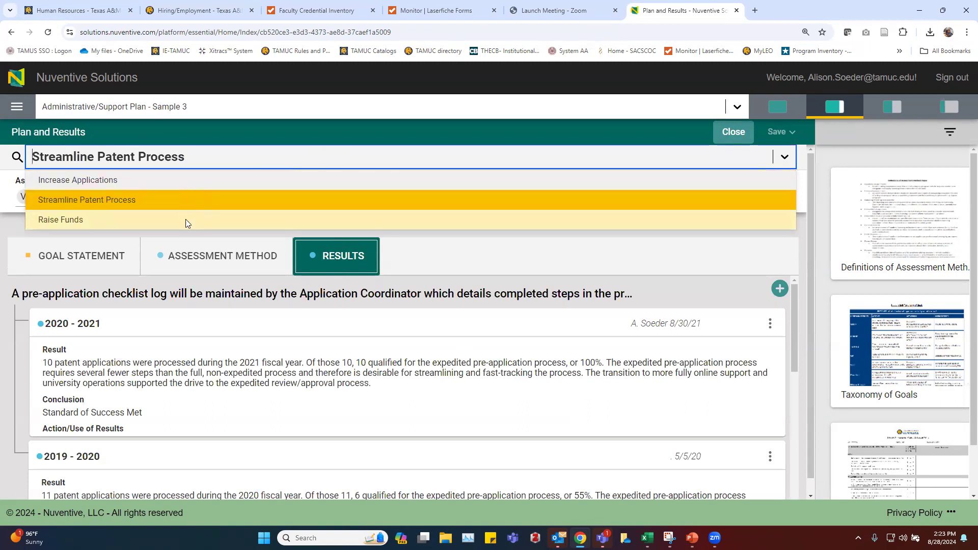
pyautogui.click(253, 290)
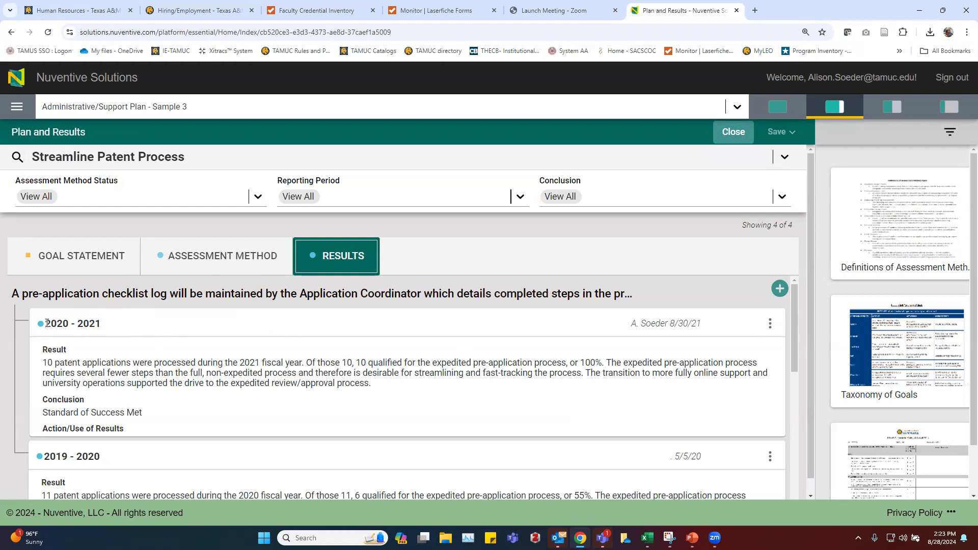
pyautogui.moveTo(48, 324); pyautogui.dragTo(101, 325)
pyautogui.click(780, 289)
pyautogui.click(279, 163)
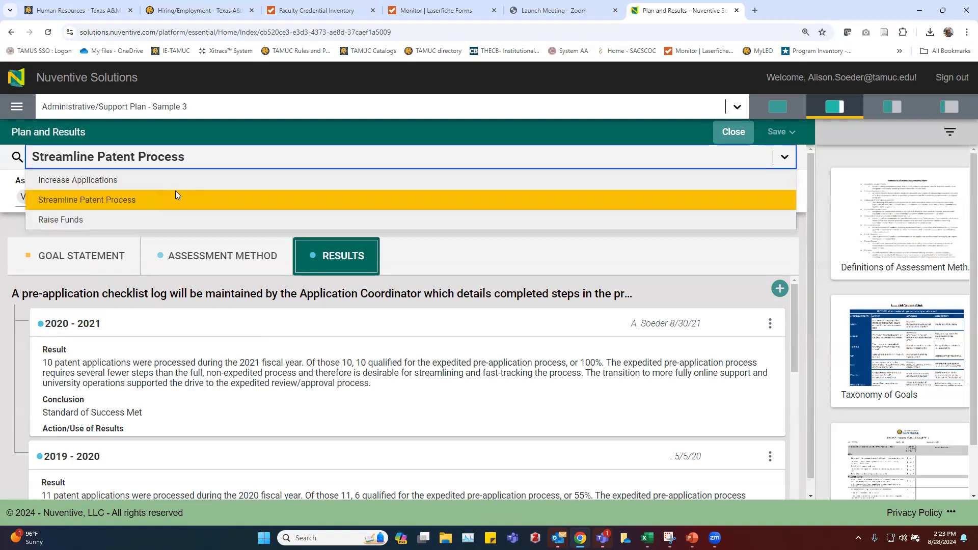
pyautogui.click(198, 292)
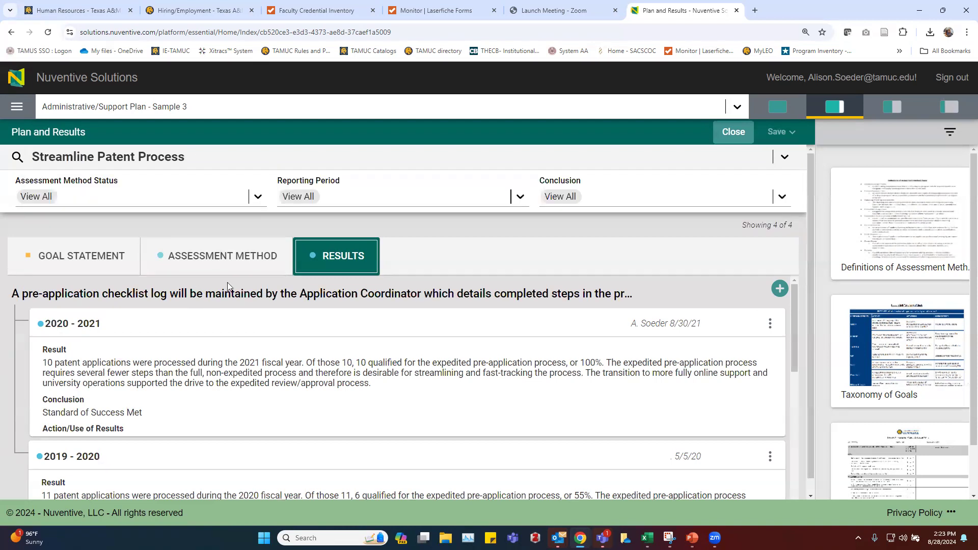
# Step: Close the Streamline Patent Process goal and look through the goals of the Administrative/Support Plan
pyautogui.click(734, 132)
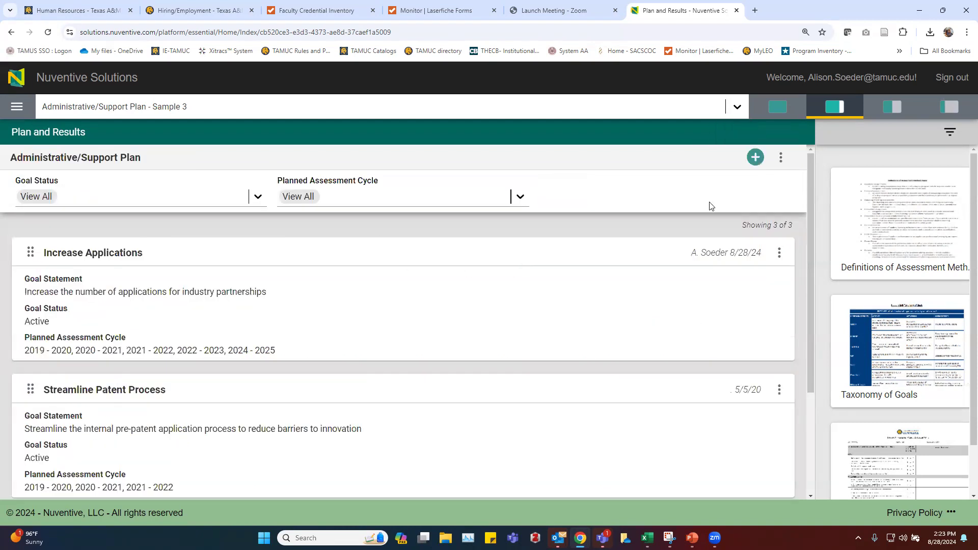
pyautogui.scroll(-2, 321, 312)
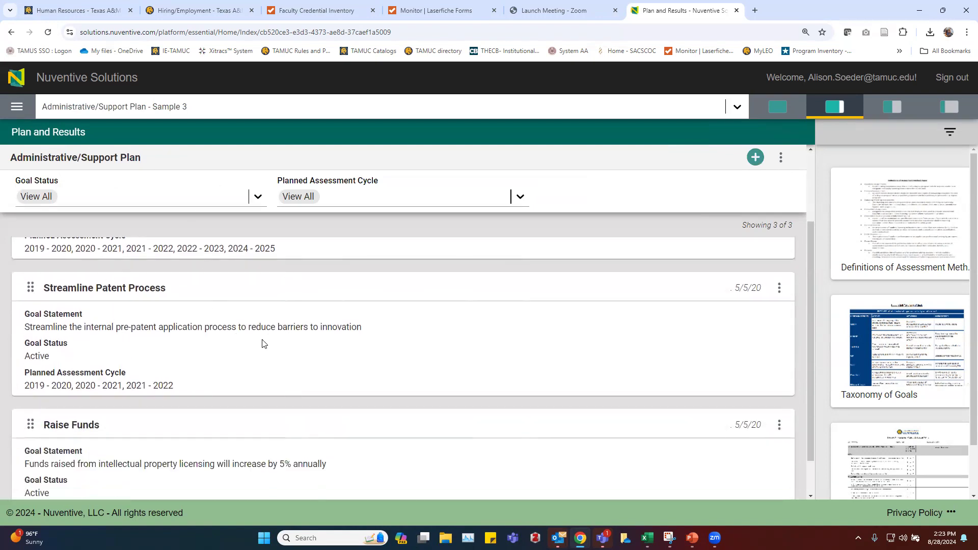
pyautogui.scroll(2, 261, 343)
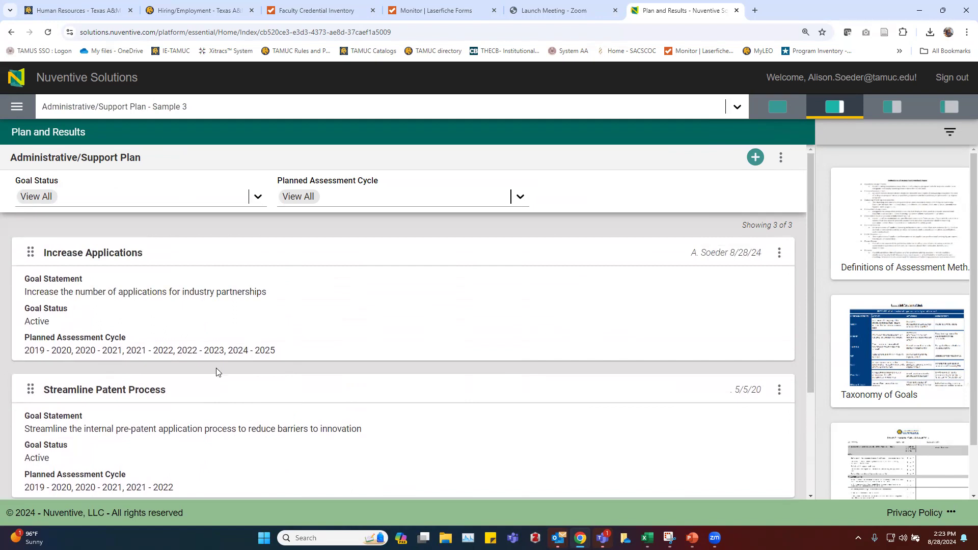
# Step: Compare the planned assessment cycles of the Increase Applications and Streamline Patent Process goals, noting whether 2024 - 2025 is included
pyautogui.scroll(-1, 216, 368)
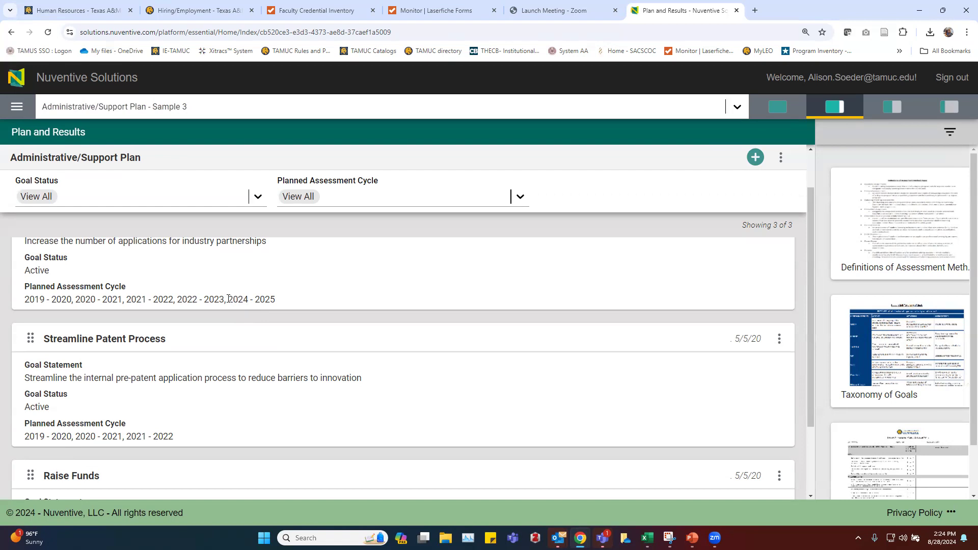
pyautogui.moveTo(228, 299); pyautogui.dragTo(262, 301)
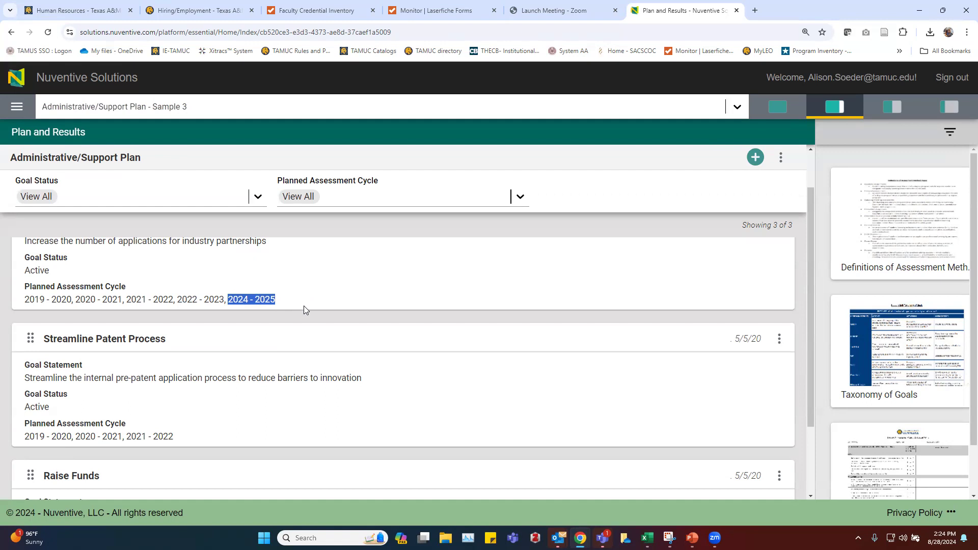
pyautogui.click(205, 339)
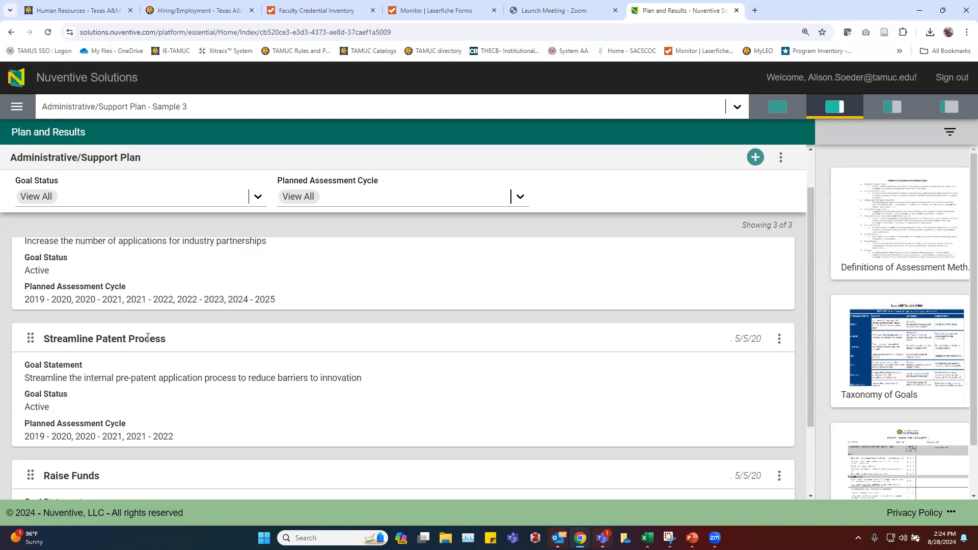
pyautogui.scroll(1, 135, 305)
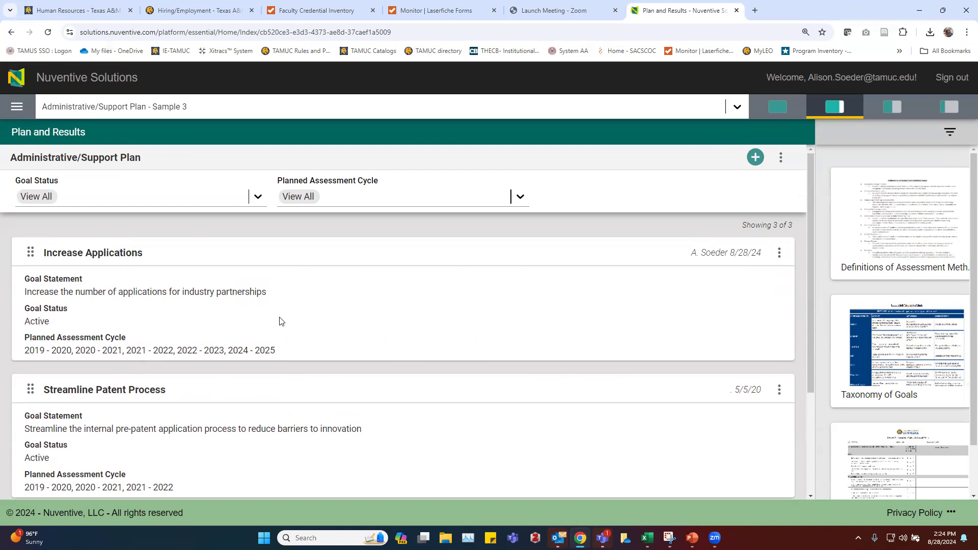
# Step: Open the Streamline Patent Process goal, add 2024 - 2025 to its planned assessment cycle and save the goal
pyautogui.scroll(-1, 244, 324)
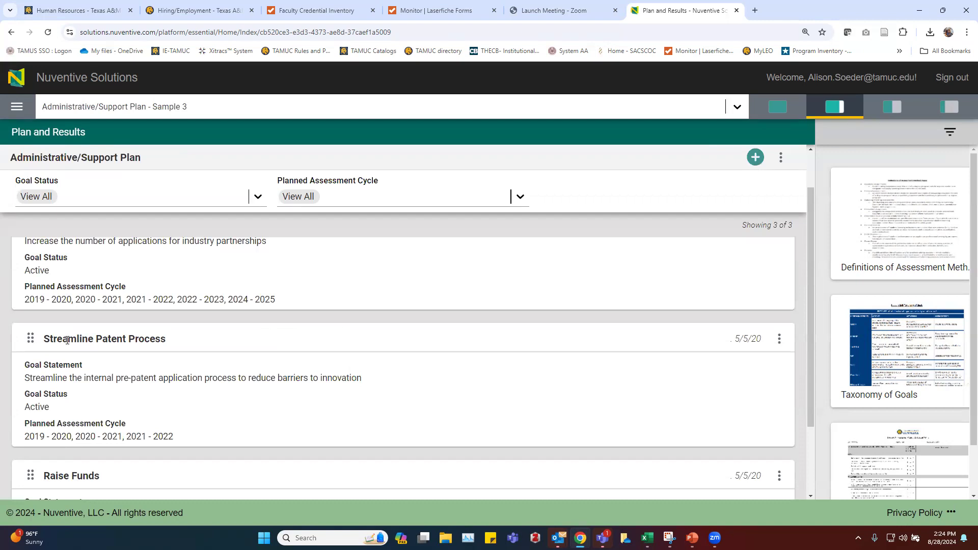
pyautogui.click(780, 344)
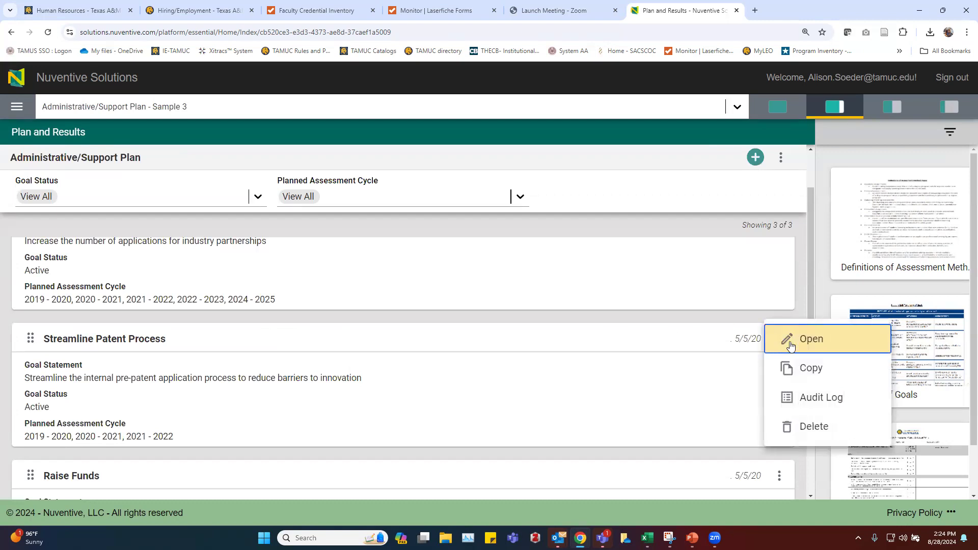
pyautogui.click(815, 340)
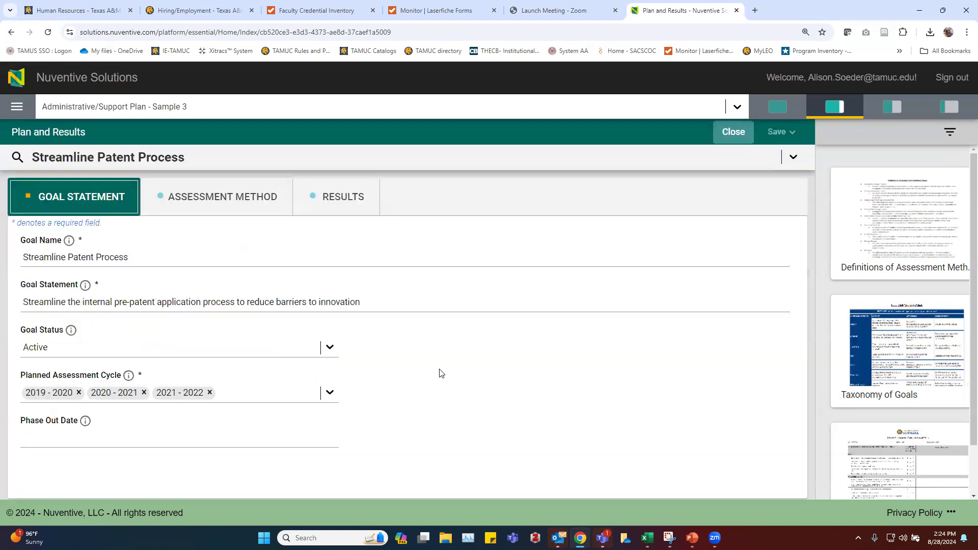
pyautogui.click(330, 393)
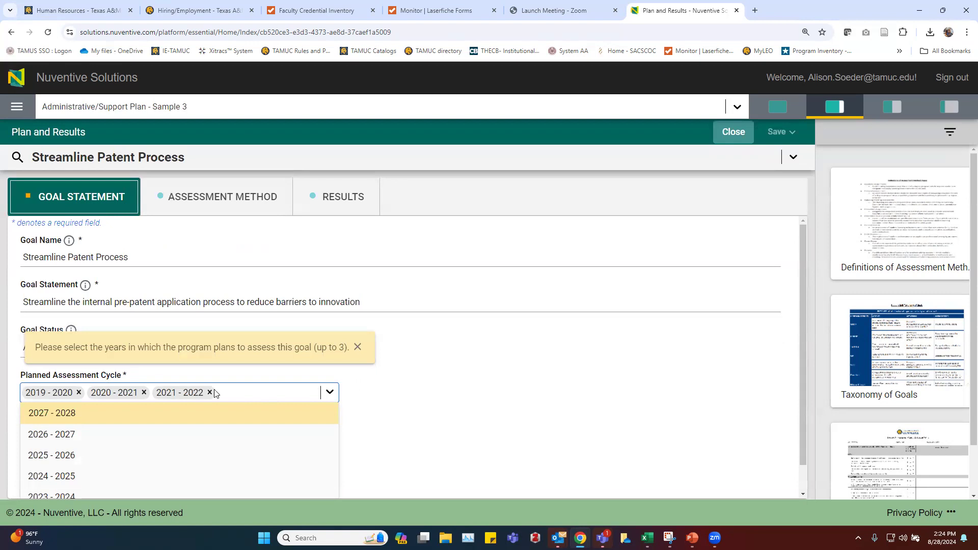
pyautogui.scroll(-1, 212, 401)
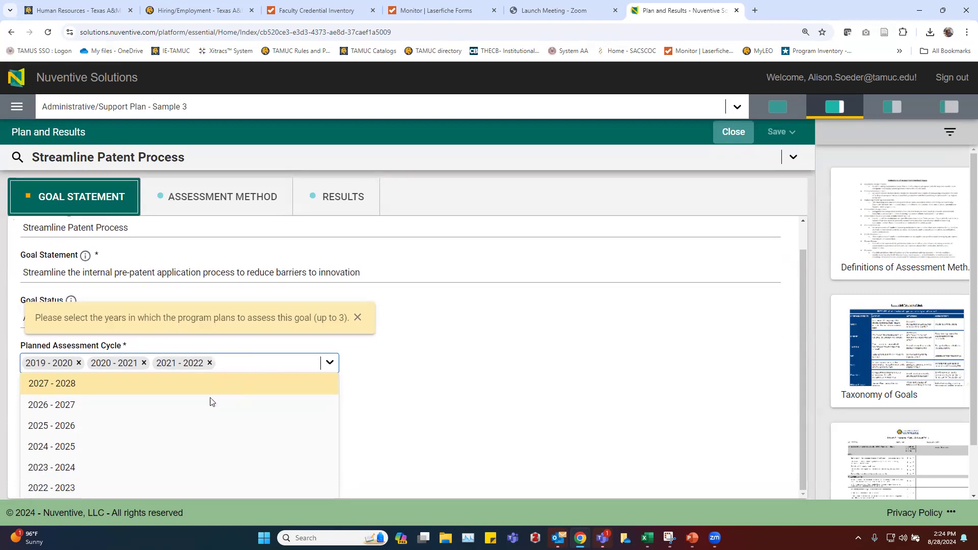
pyautogui.click(88, 446)
pyautogui.click(330, 389)
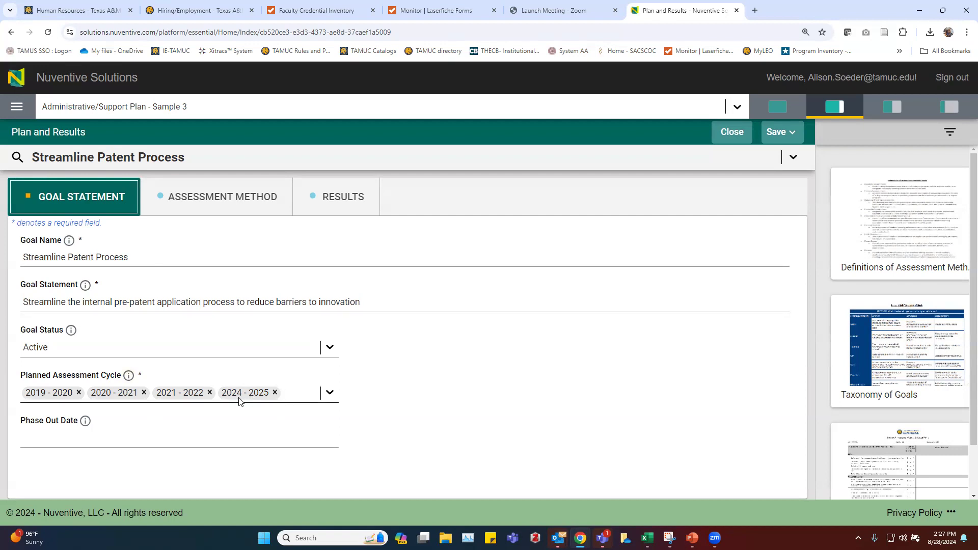
pyautogui.click(776, 134)
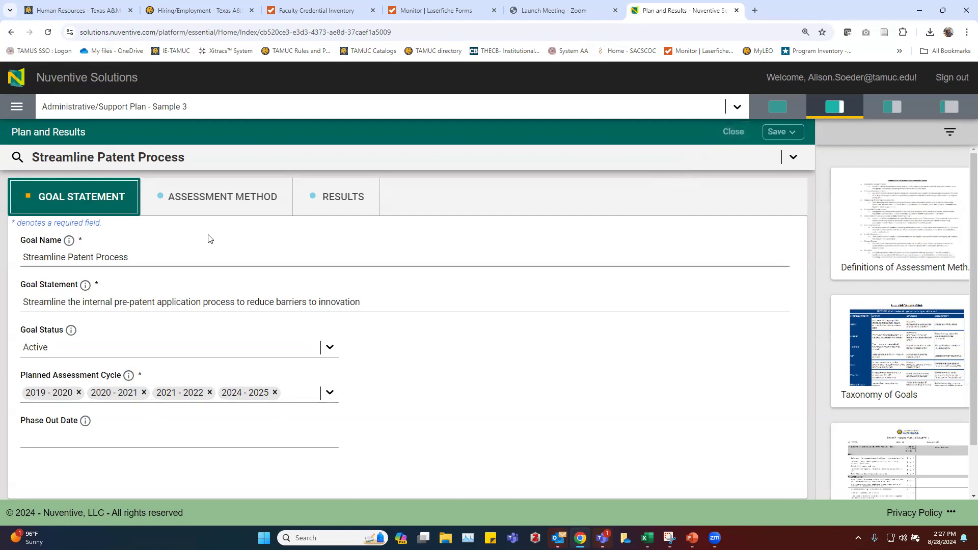
# Step: Review the assessment methods of the Streamline Patent Process goal
pyautogui.click(204, 197)
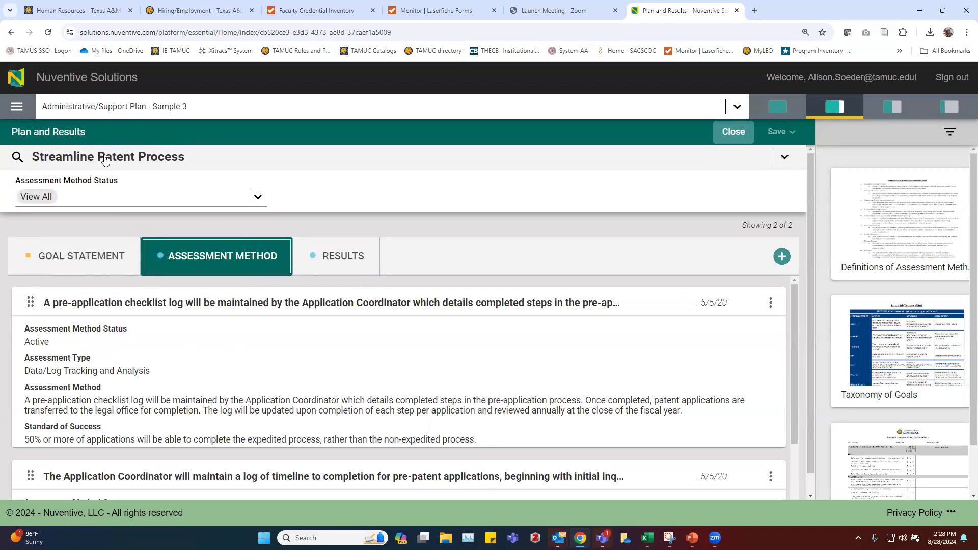
pyautogui.scroll(-1, 220, 370)
pyautogui.scroll(-3, 220, 370)
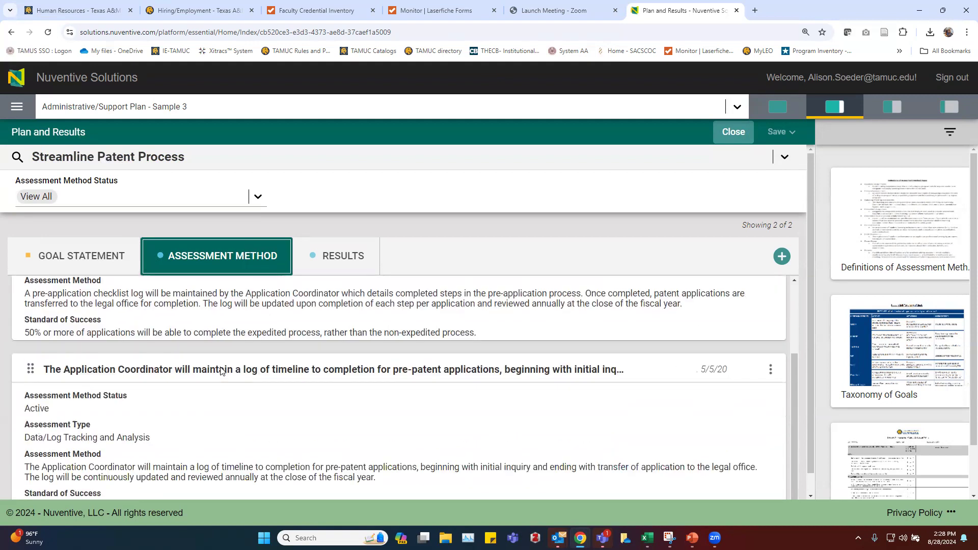
pyautogui.scroll(4, 212, 409)
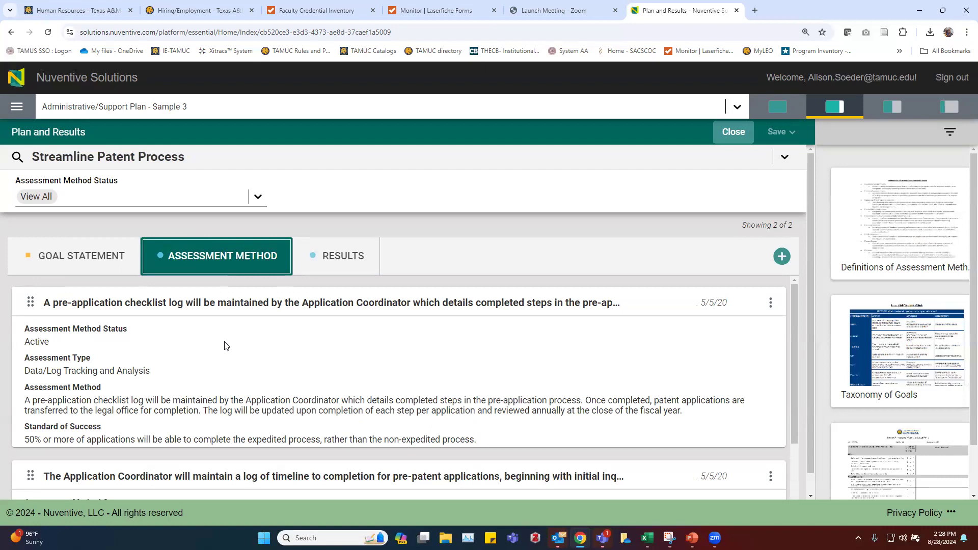
pyautogui.scroll(-3, 224, 356)
pyautogui.scroll(2, 220, 391)
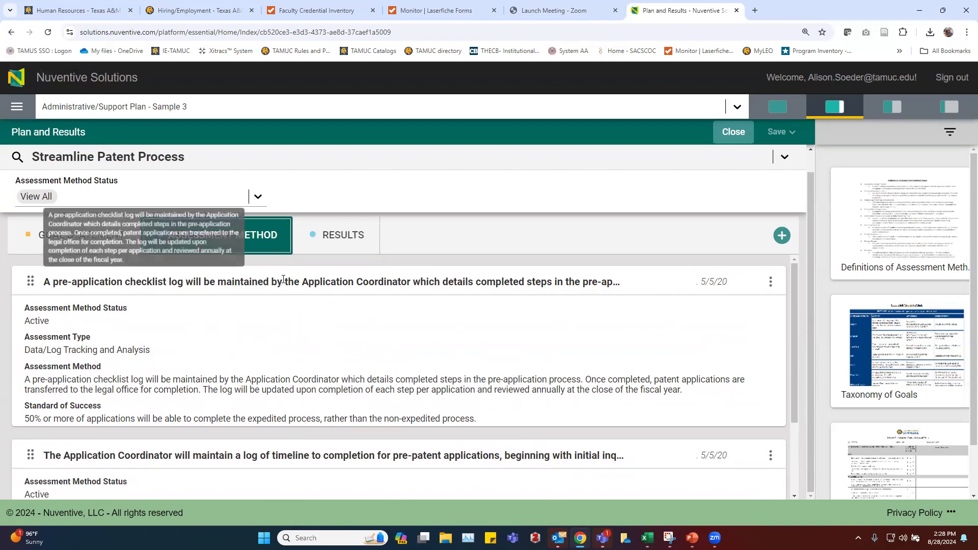
# Step: Open the pre-application checklist log assessment method and read the guidance for its status, assessment method, standard of success and notes fields
pyautogui.click(770, 285)
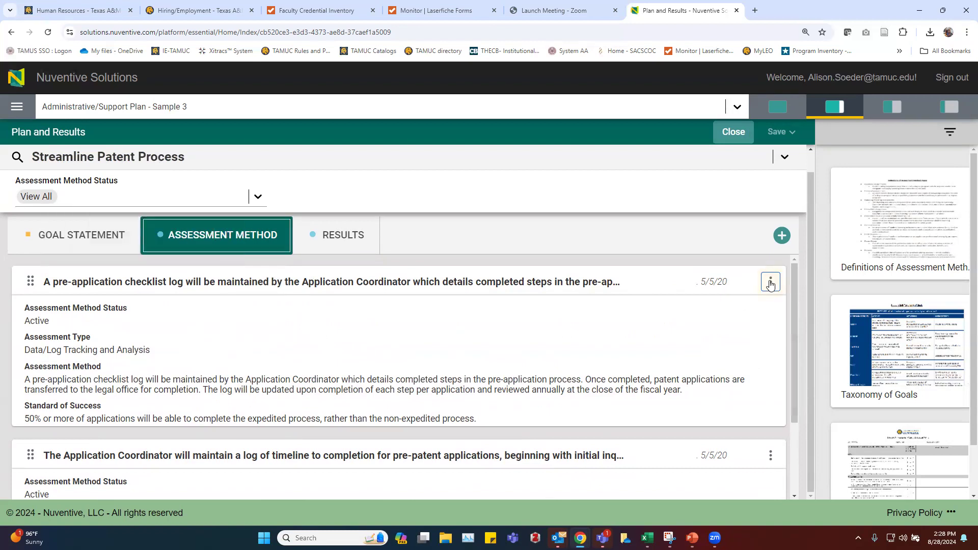
pyautogui.click(829, 286)
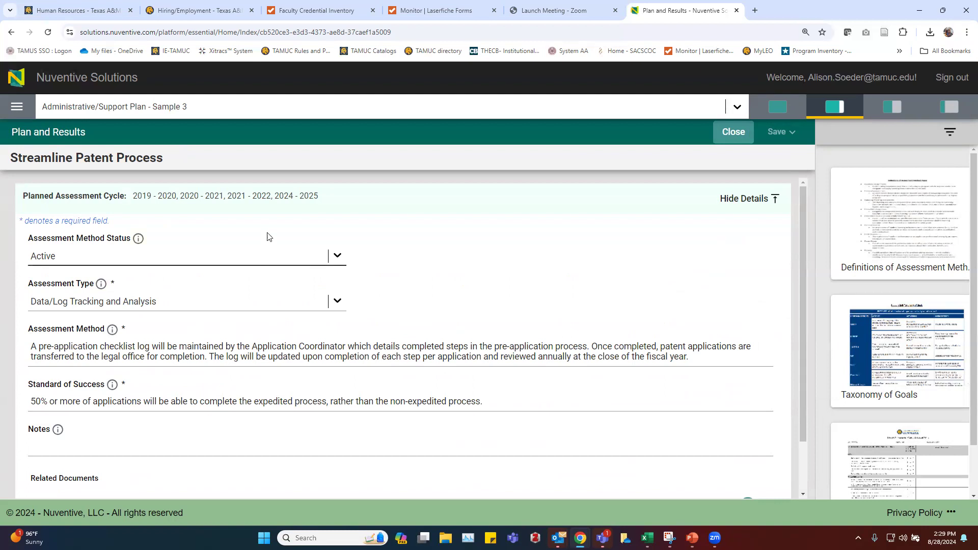
pyautogui.click(207, 259)
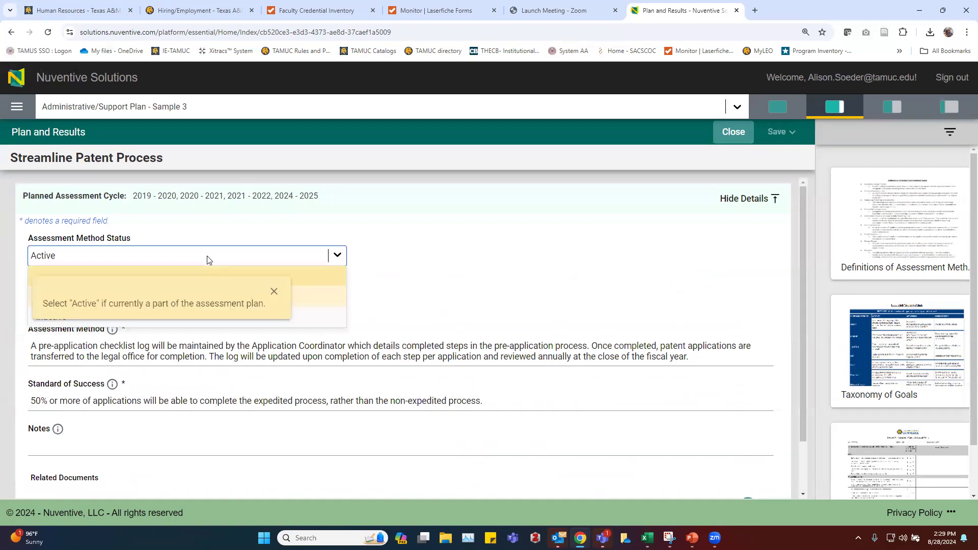
pyautogui.click(272, 291)
pyautogui.click(443, 277)
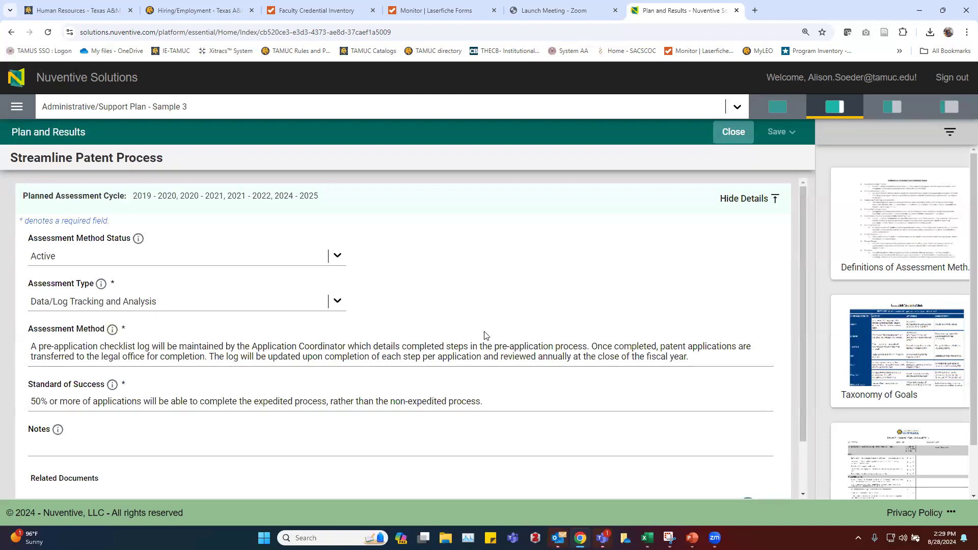
pyautogui.click(484, 351)
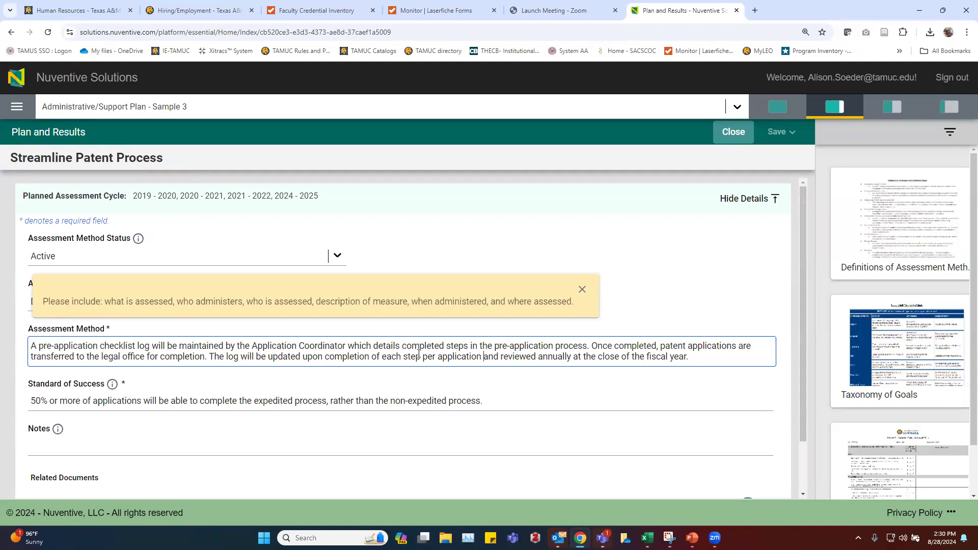
pyautogui.click(248, 404)
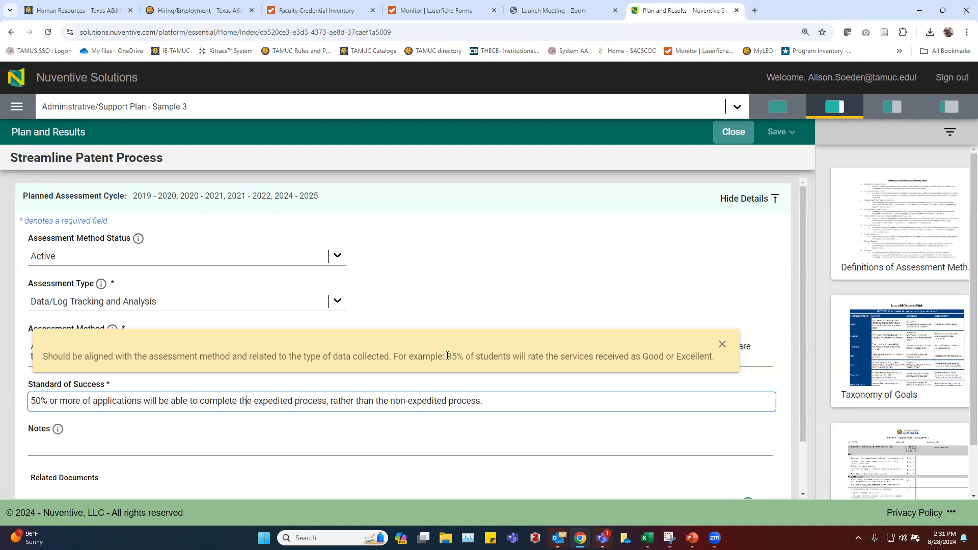
pyautogui.click(176, 446)
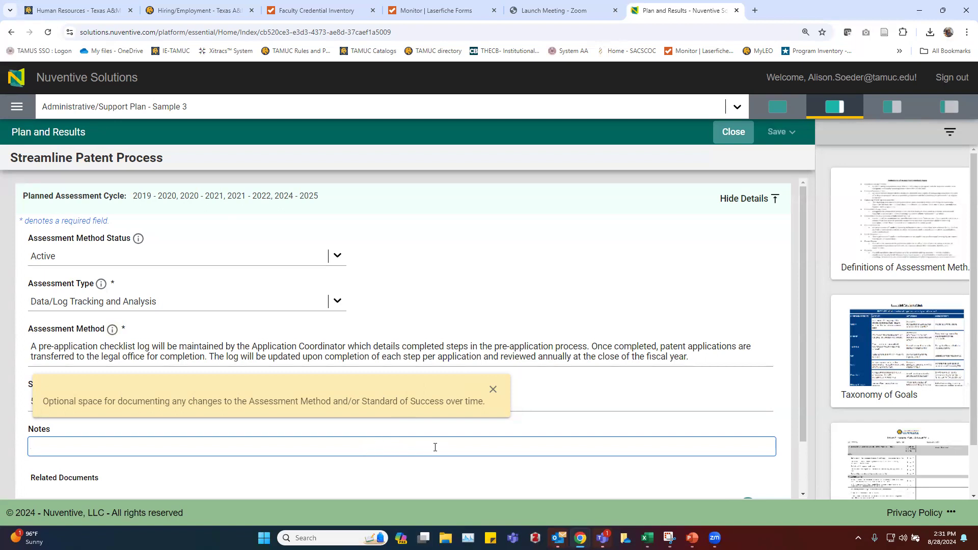
pyautogui.click(493, 389)
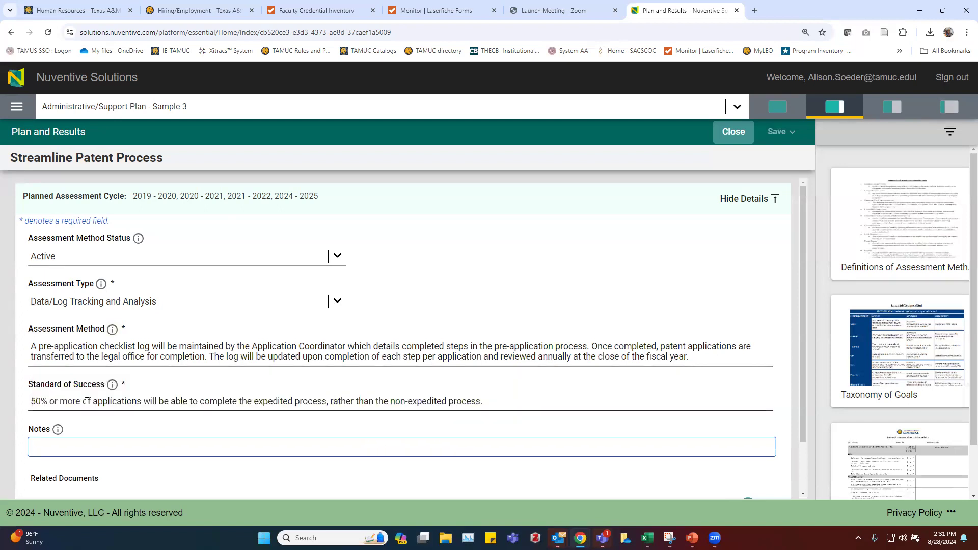
# Step: Change the percentage in the assessment method's standard of success to 65%
pyautogui.click(36, 402)
pyautogui.press('BackSpace')
pyautogui.press('Delete')
pyautogui.write('65')
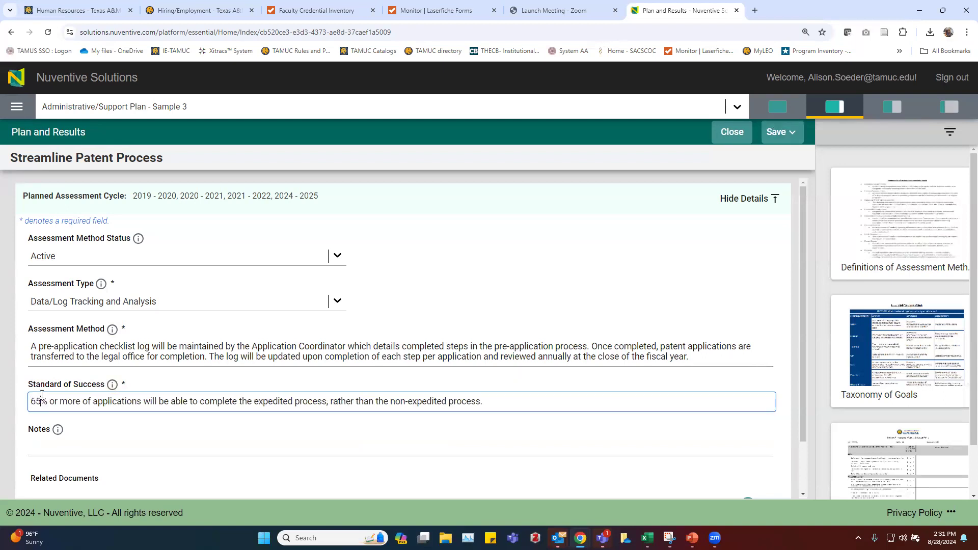
# Step: Add the note "50% standard of success increased to 65% in Fall 2024." and save the assessment method
pyautogui.click(151, 447)
pyautogui.write('50')
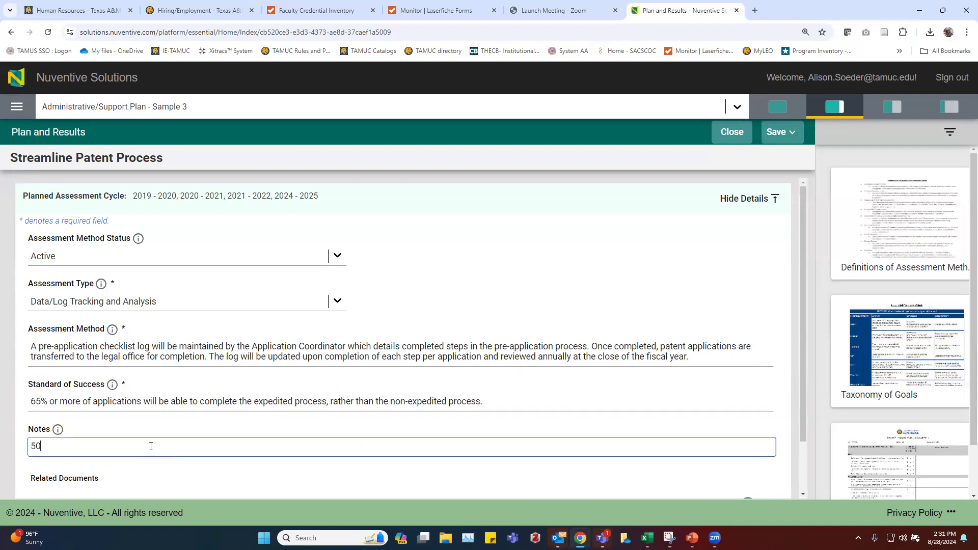
pyautogui.write('% standard of success increased to 65% in Fall 2024.')
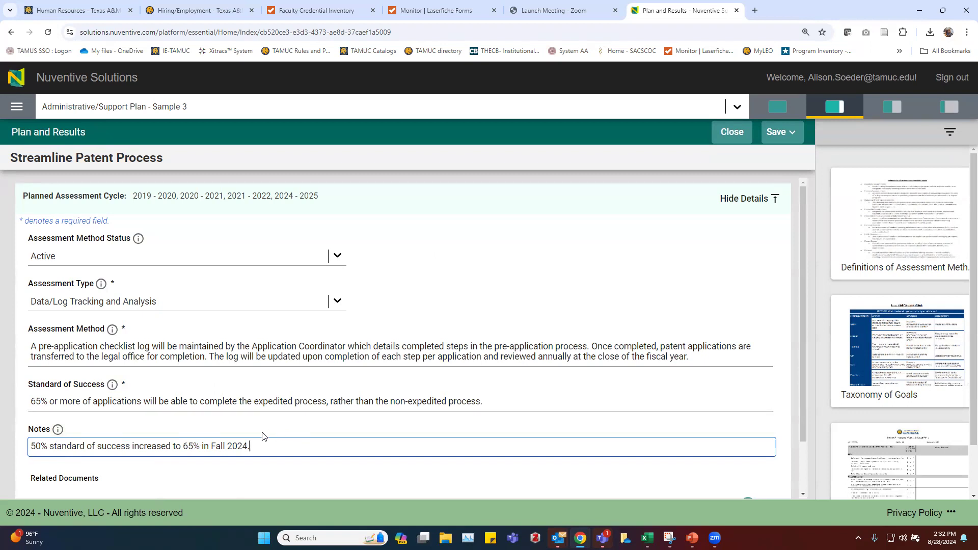
pyautogui.scroll(-1, 262, 436)
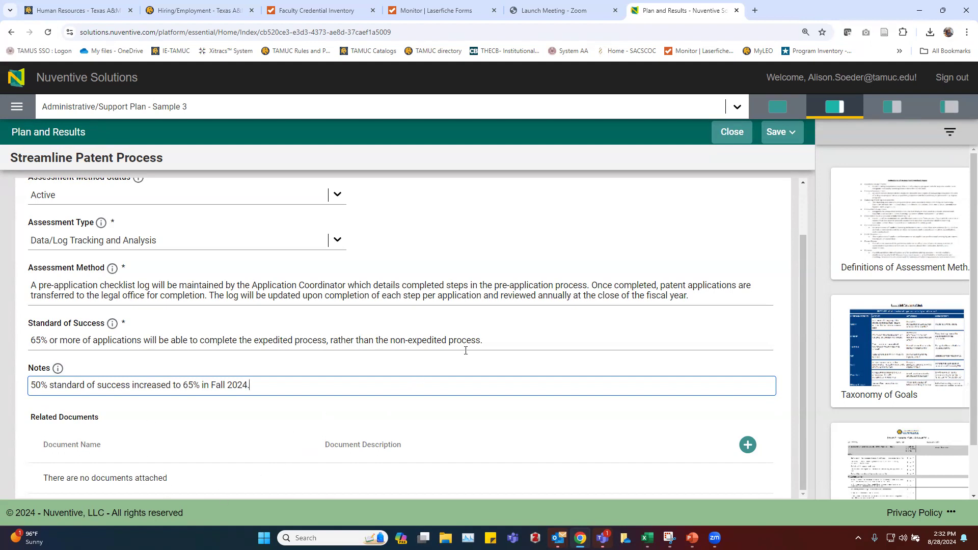
pyautogui.scroll(1, 420, 262)
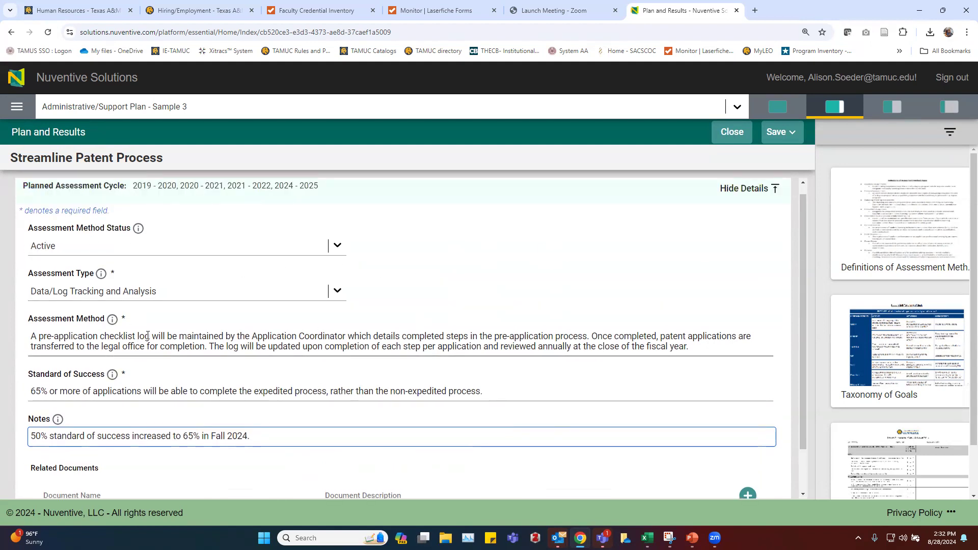
pyautogui.click(783, 133)
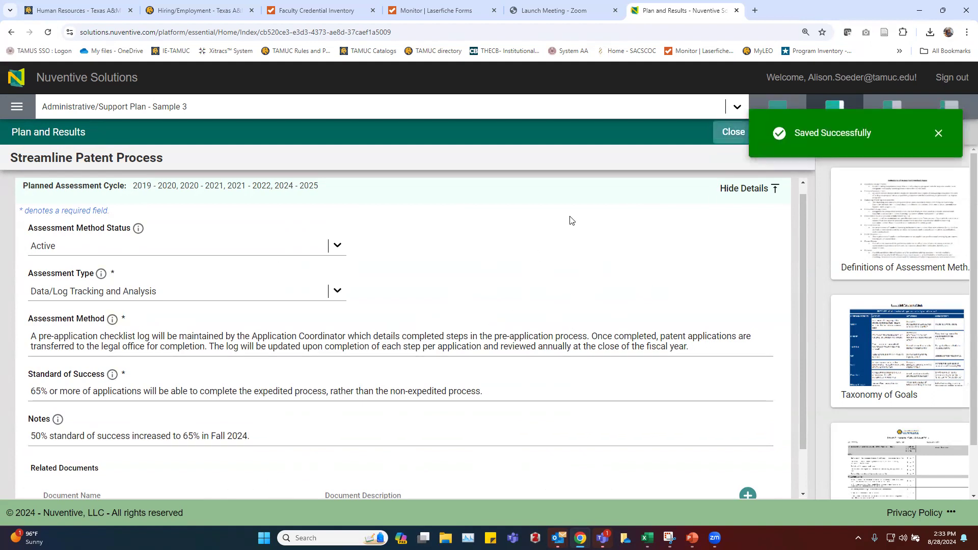
# Step: Close the assessment method and the Streamline Patent Process goal to return to the plan's list of goals
pyautogui.click(737, 134)
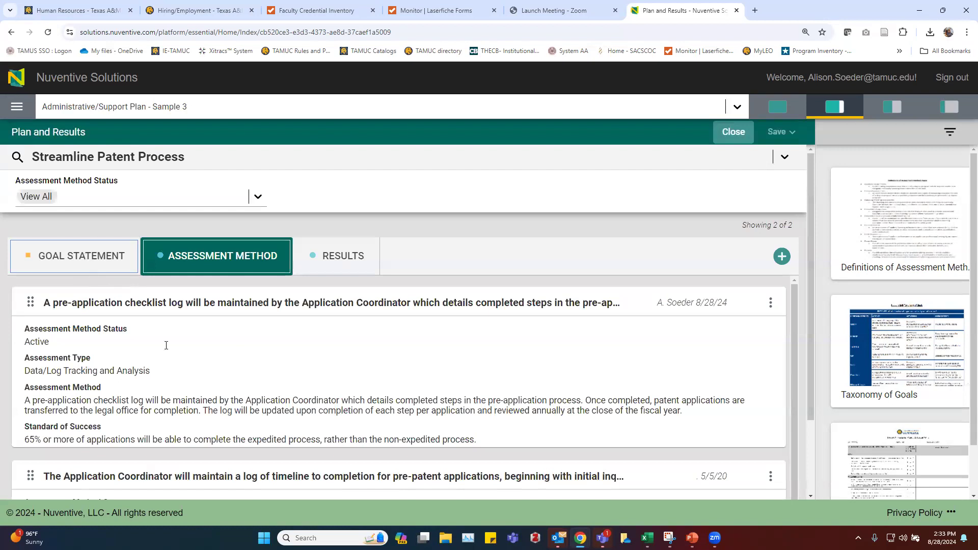
pyautogui.click(85, 258)
pyautogui.click(734, 132)
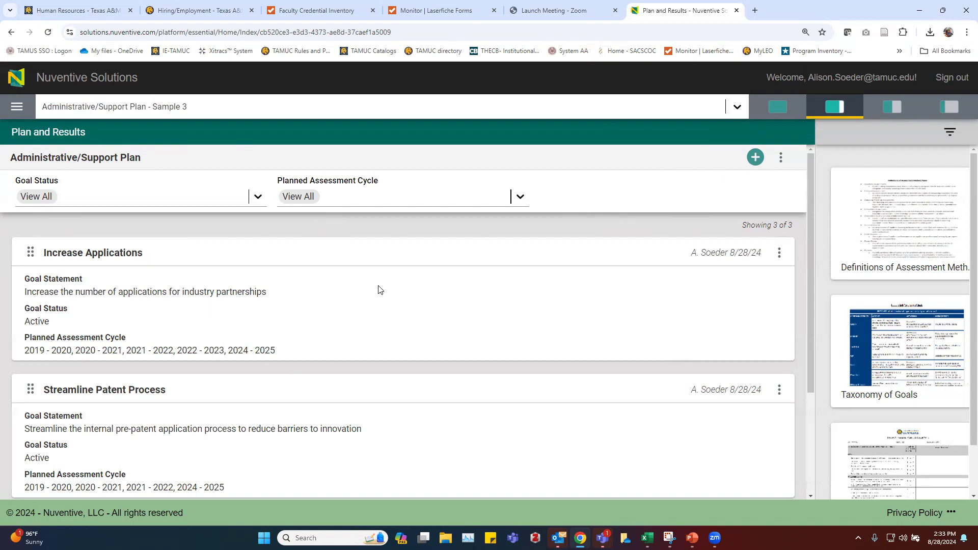
# Step: Start a new goal statement in the Administrative/Support Plan with status Active and planned assessment cycle 2024 - 2025
pyautogui.click(755, 158)
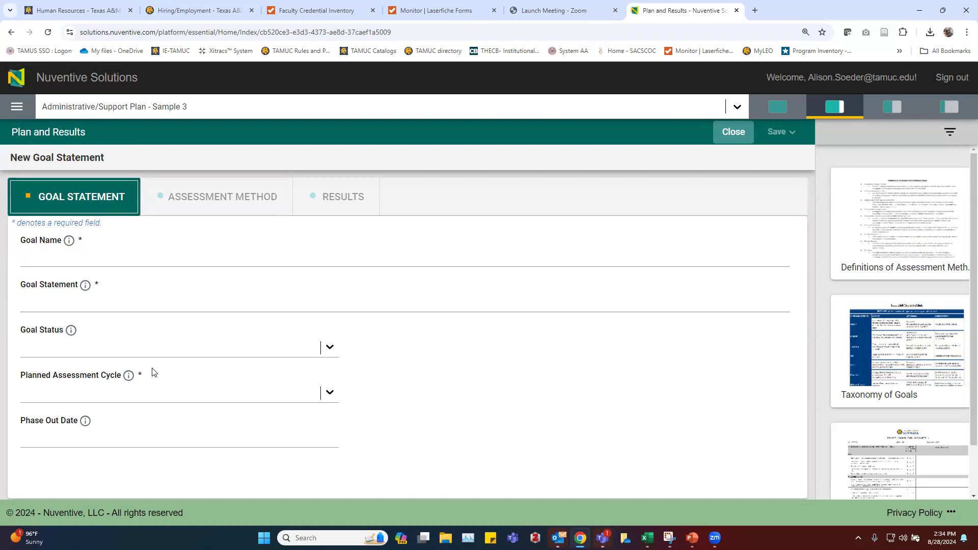
pyautogui.click(159, 354)
pyautogui.click(57, 387)
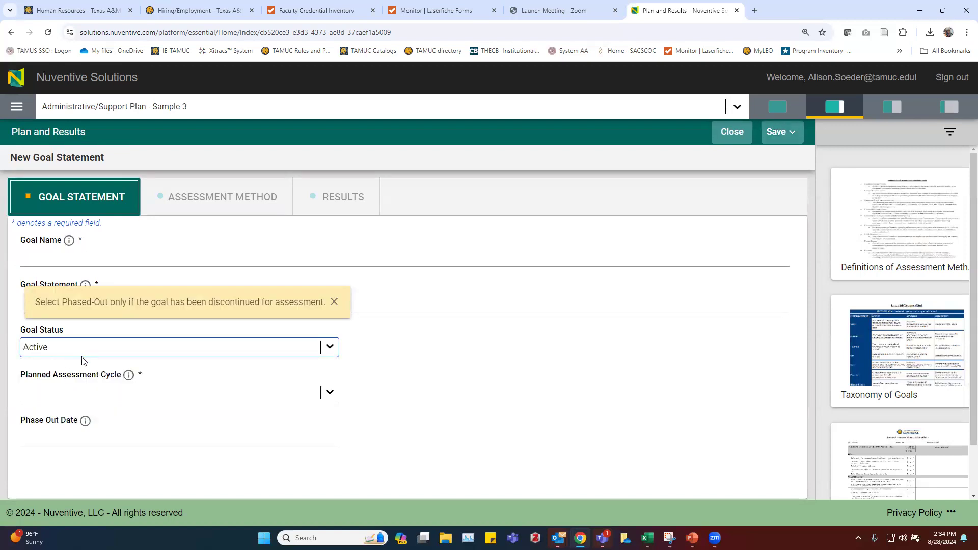
pyautogui.click(84, 395)
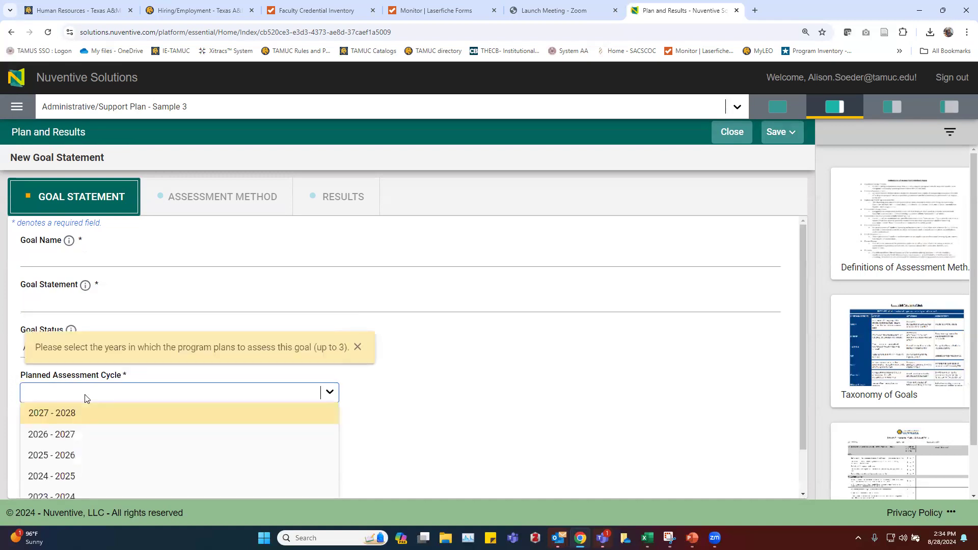
pyautogui.click(81, 475)
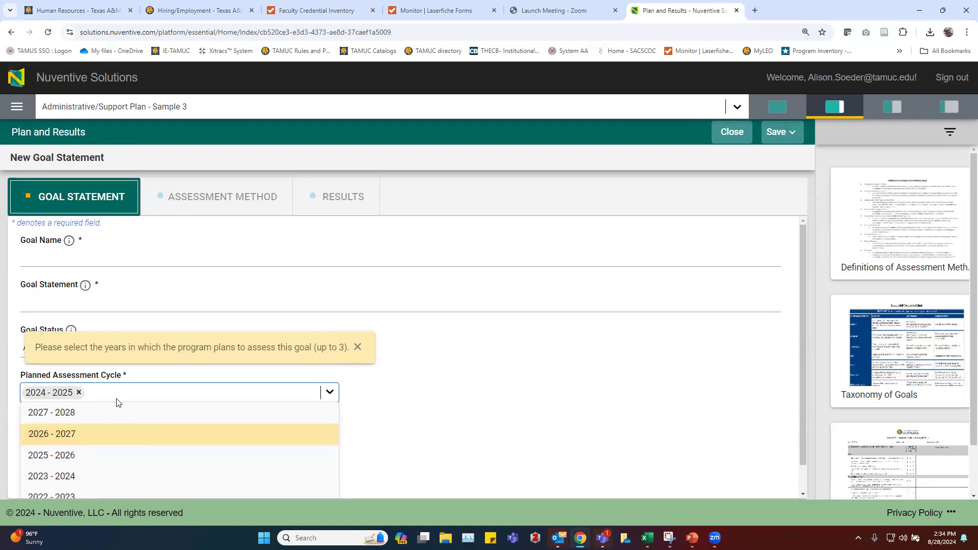
# Step: Add 2025 - 2026 to the goal's planned assessment cycle and enter Multiculturalism and Globalism as the goal name
pyautogui.click(87, 453)
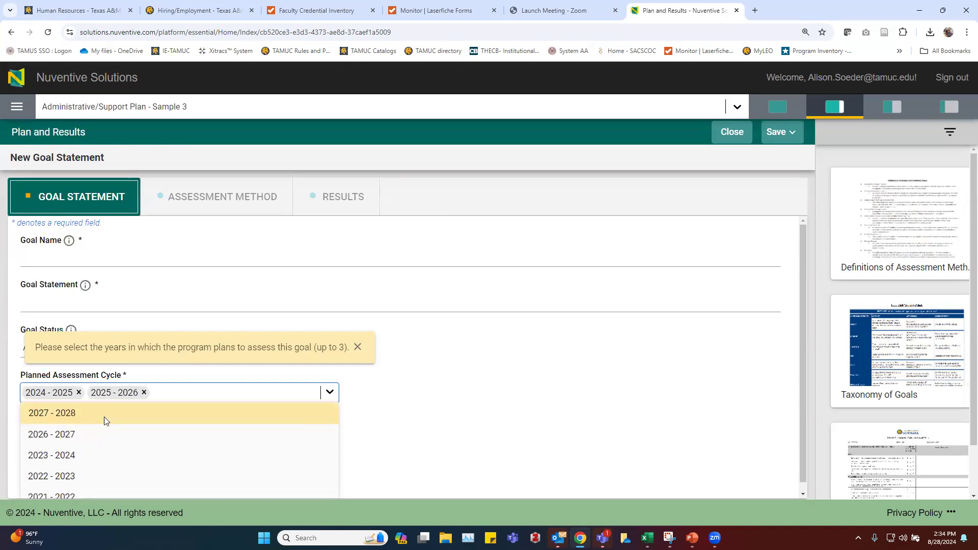
pyautogui.click(370, 417)
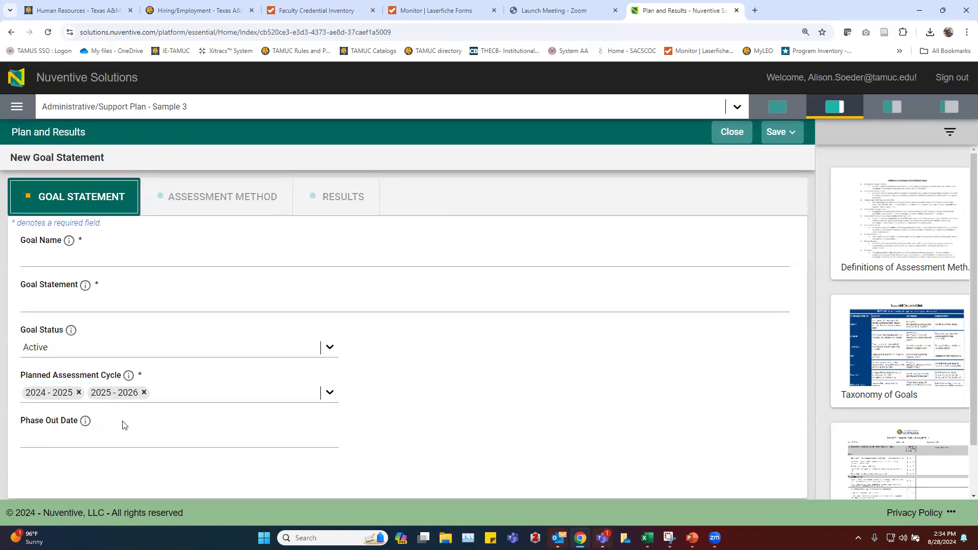
pyautogui.click(108, 263)
pyautogui.click(109, 263)
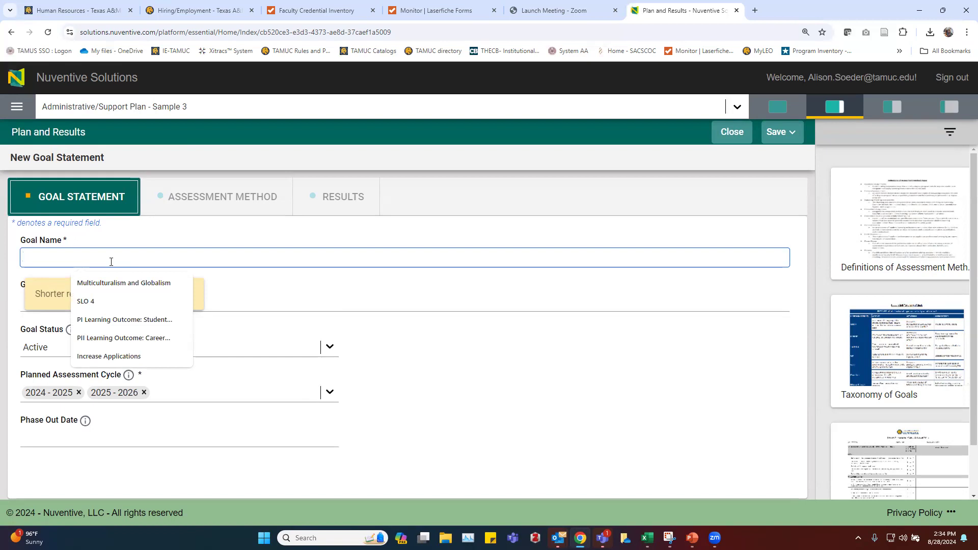
pyautogui.click(126, 282)
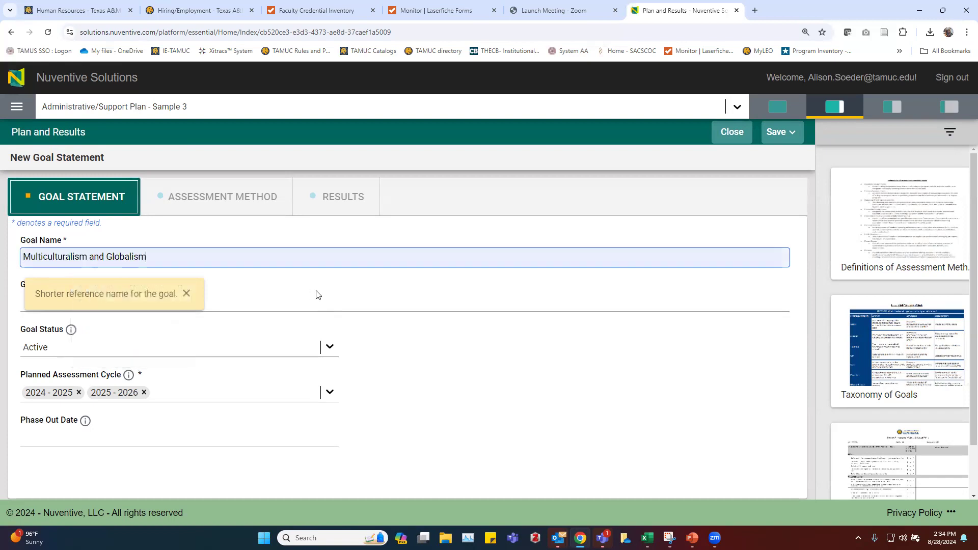
pyautogui.click(186, 293)
pyautogui.click(447, 309)
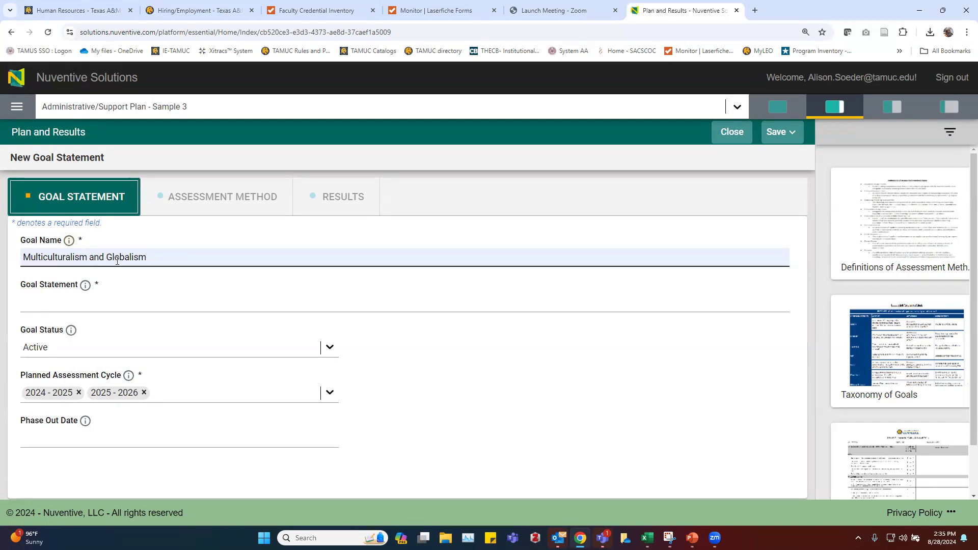
# Step: Extend the goal name with its outcome number in parentheses so it reads "Multiculturalism and Globalism (SLO 3)"
pyautogui.click(167, 258)
pyautogui.write('SLO')
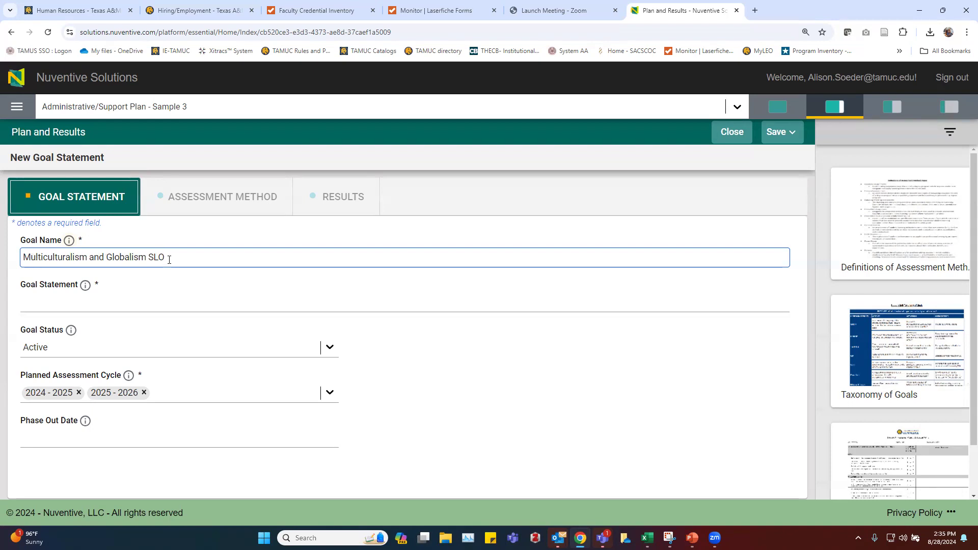
pyautogui.write('(')
pyautogui.write('SLO 3)')
pyautogui.press('BackSpace')
pyautogui.press('BackSpace')
pyautogui.press('BackSpace')
pyautogui.press('BackSpace')
# Step: Enter "Timely Submission of Payroll" as the goal statement and save the new goal
pyautogui.click(51, 300)
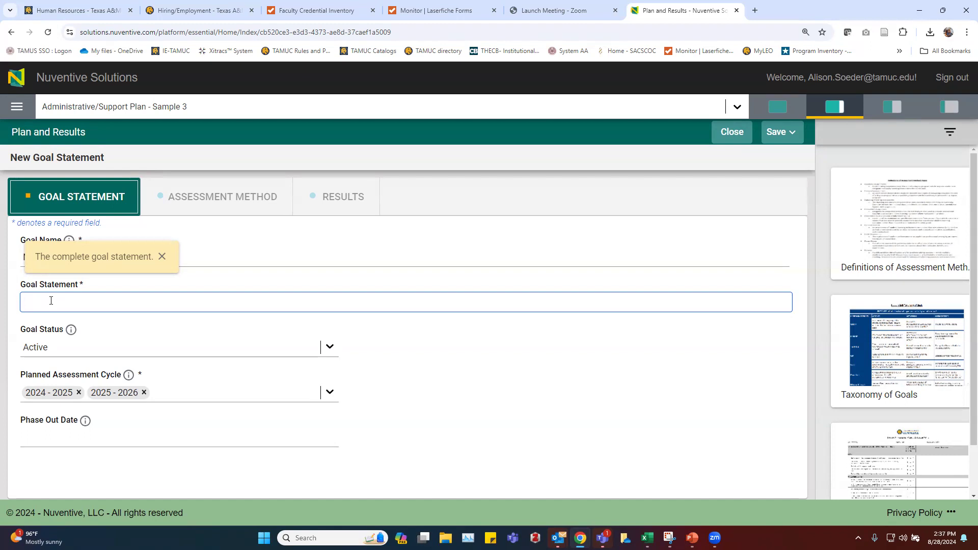
pyautogui.write('Timely Submission of Payroll')
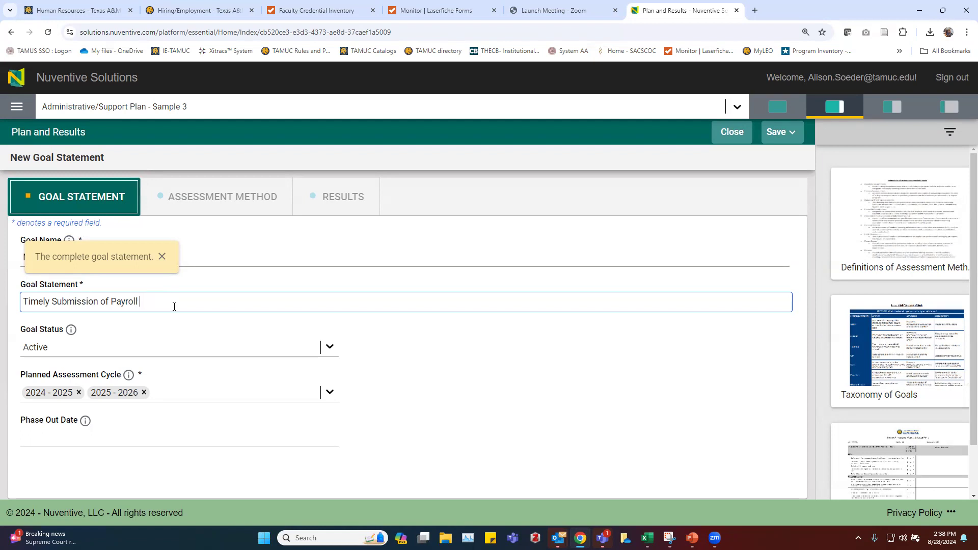
pyautogui.click(162, 256)
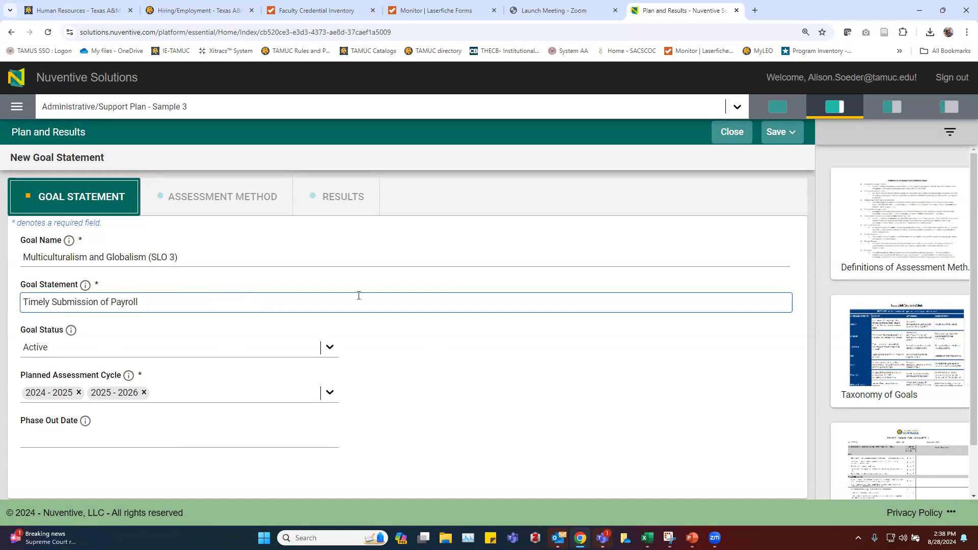
pyautogui.click(788, 133)
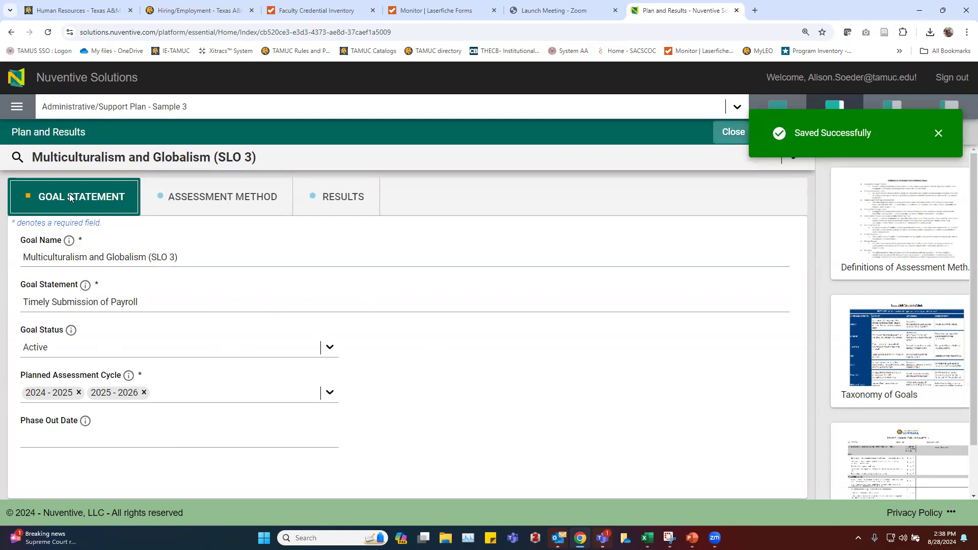
# Step: Create a new assessment method for the Multiculturalism and Globalism (SLO 3) goal with its status set to Active
pyautogui.click(222, 197)
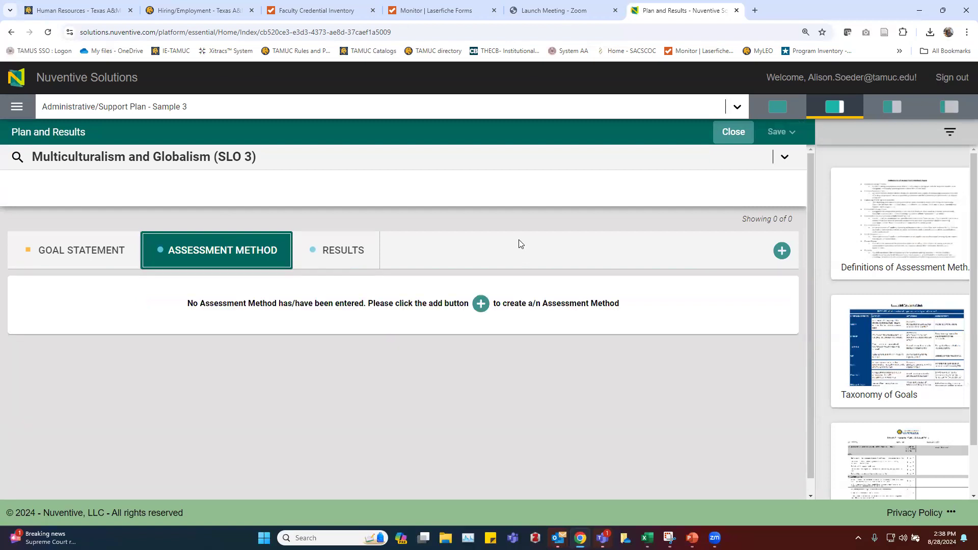
pyautogui.click(480, 304)
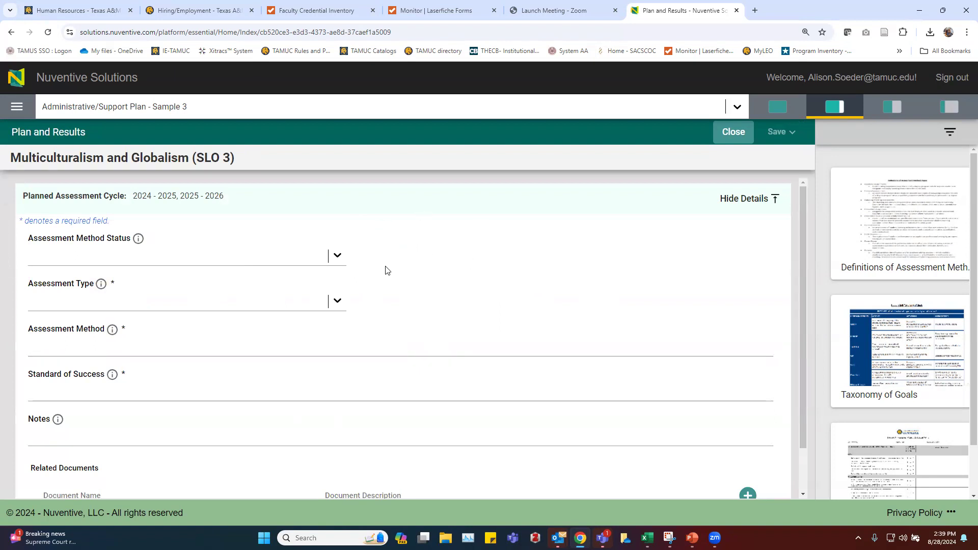
pyautogui.click(323, 257)
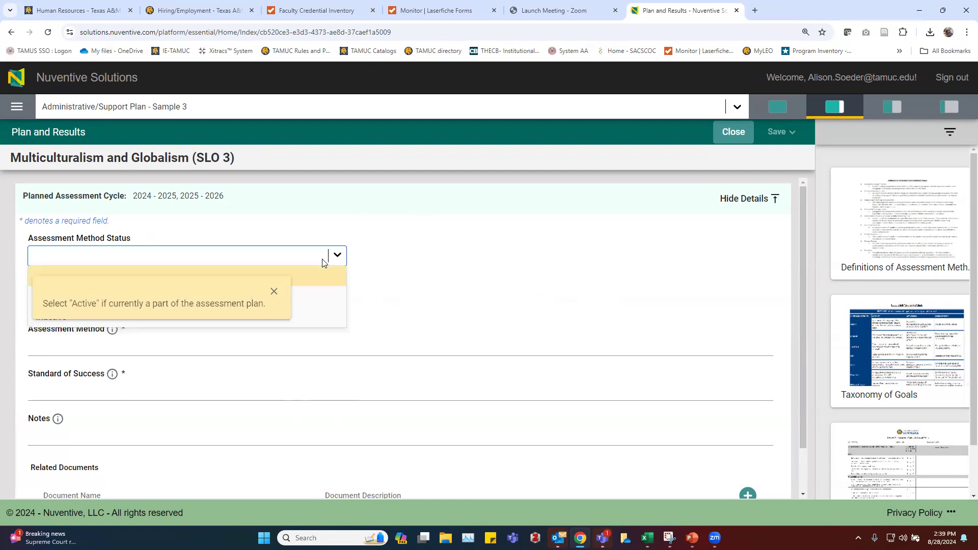
pyautogui.click(274, 292)
pyautogui.click(68, 296)
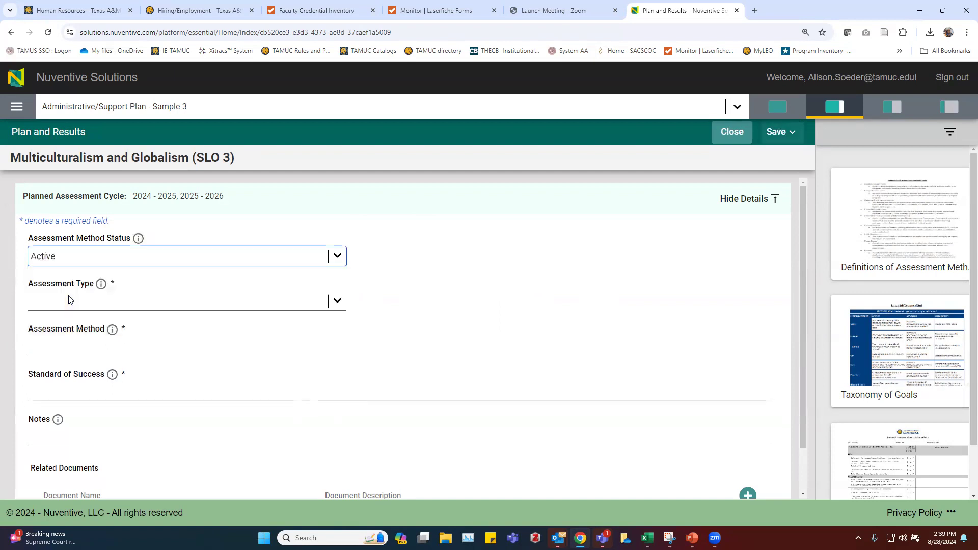
# Step: Look through the available assessment types and read the Definitions of Assessment Method Types document beside the form
pyautogui.click(241, 300)
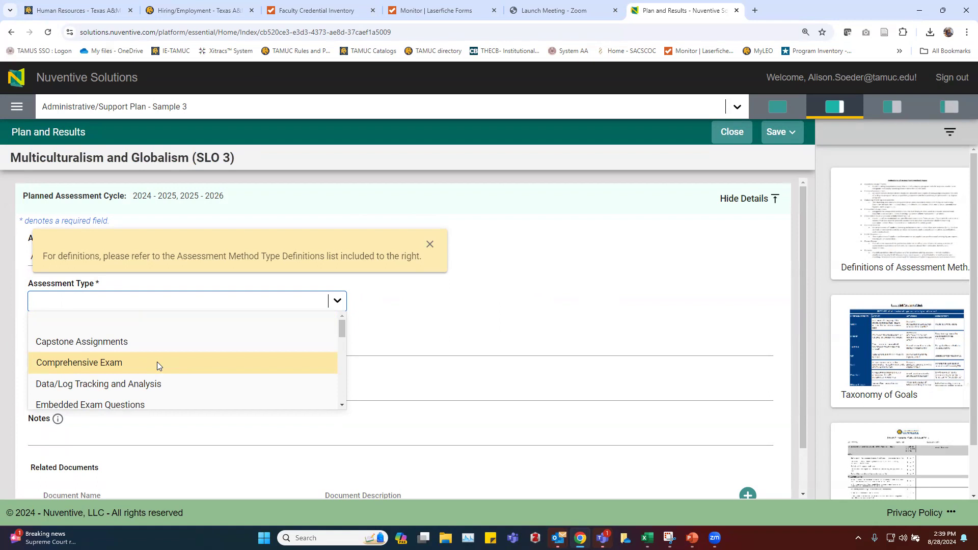
pyautogui.scroll(-5, 157, 361)
pyautogui.scroll(-3, 157, 365)
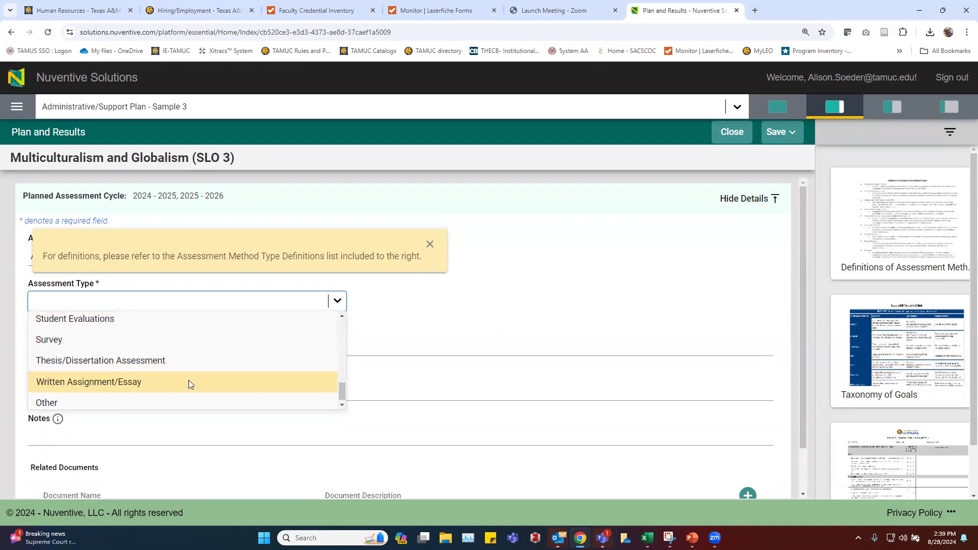
pyautogui.scroll(5, 182, 379)
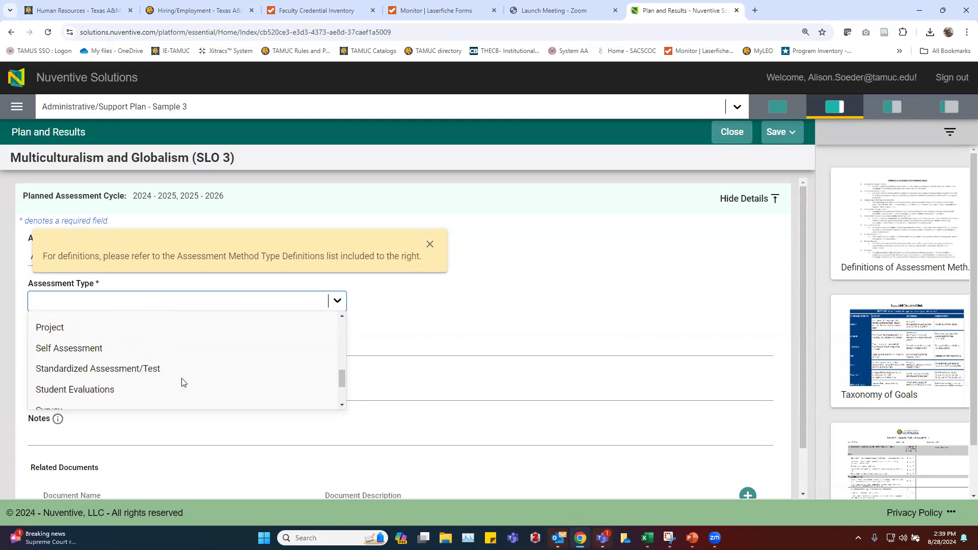
pyautogui.scroll(2, 141, 367)
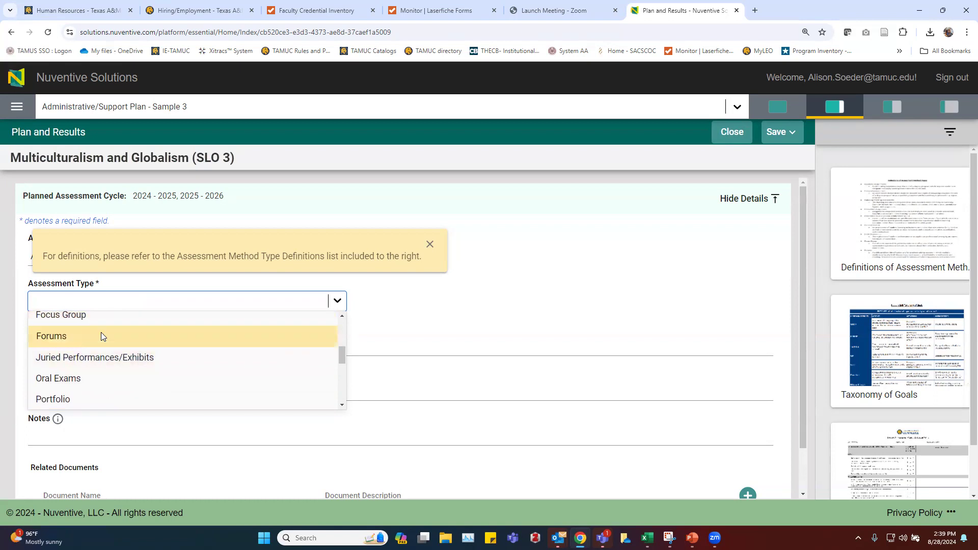
pyautogui.scroll(1, 101, 332)
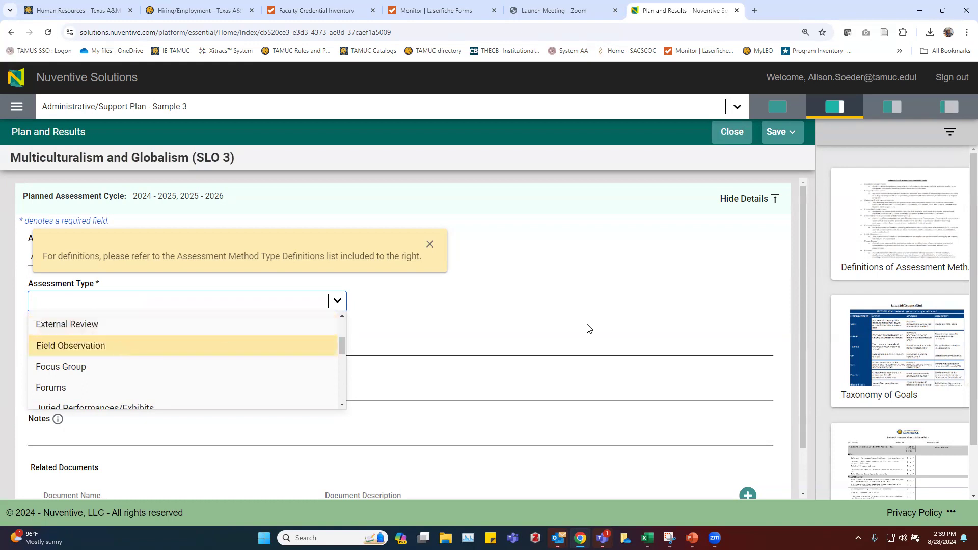
pyautogui.moveTo(884, 278)
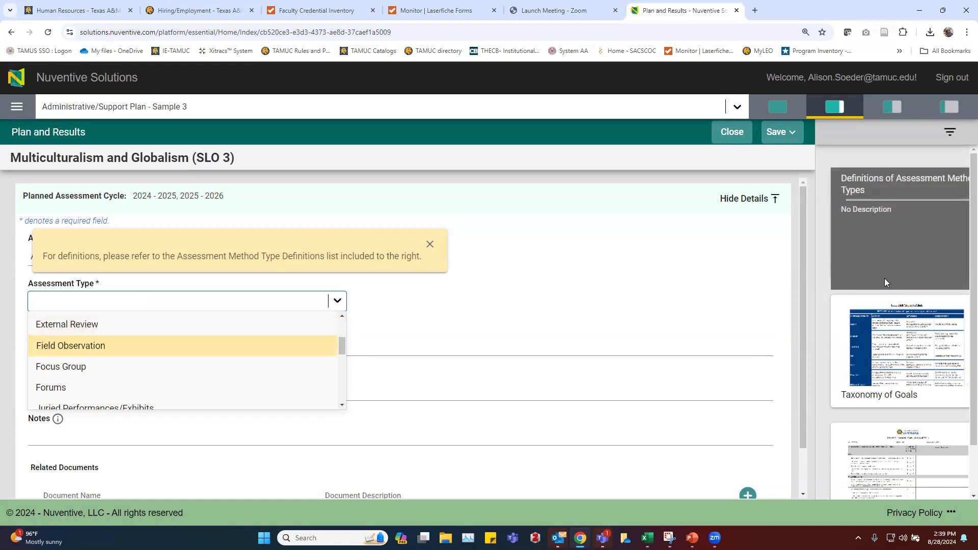
pyautogui.click(905, 233)
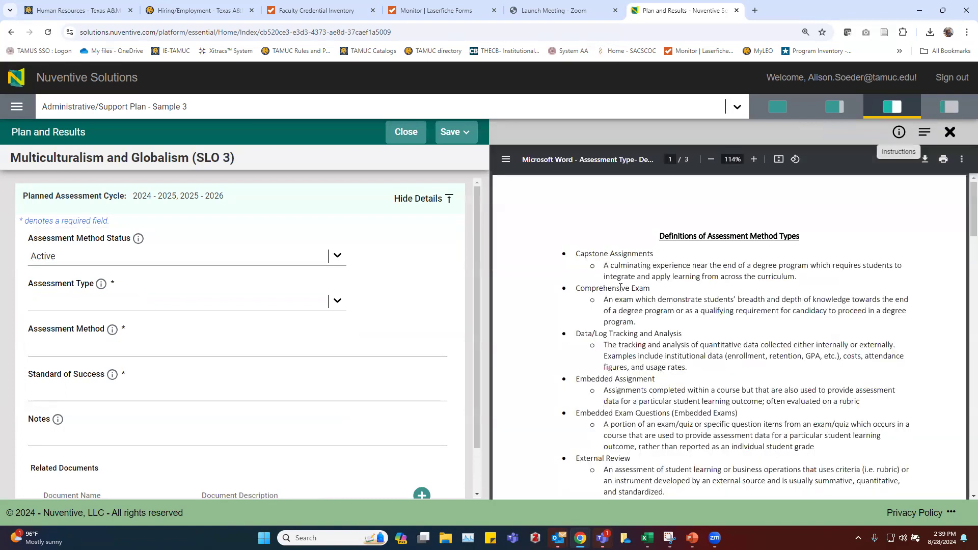
pyautogui.scroll(-1, 621, 287)
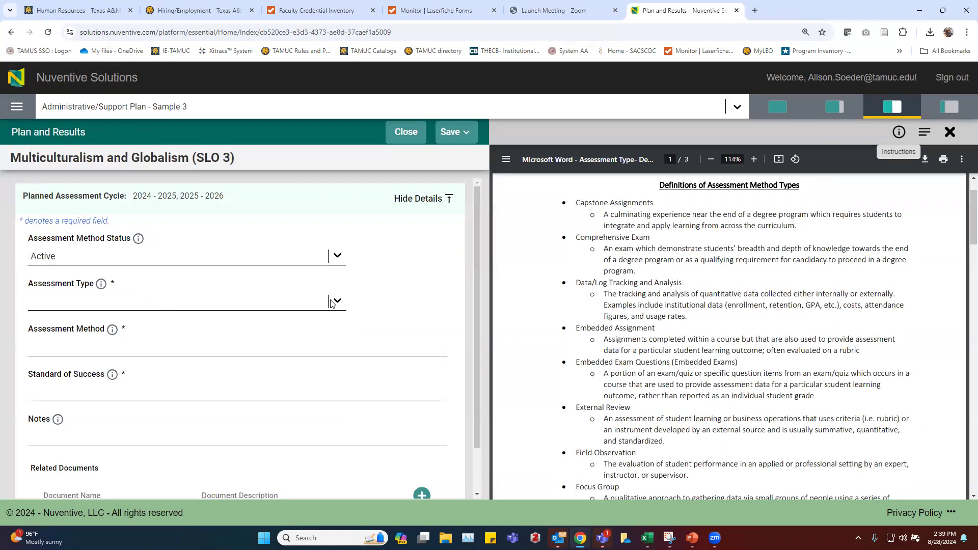
pyautogui.scroll(-2, 616, 299)
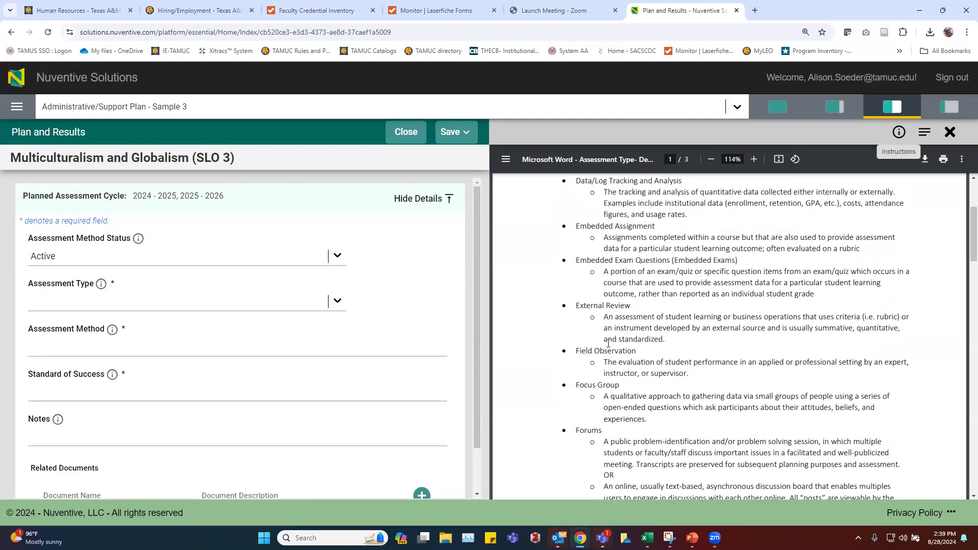
pyautogui.scroll(-1, 607, 343)
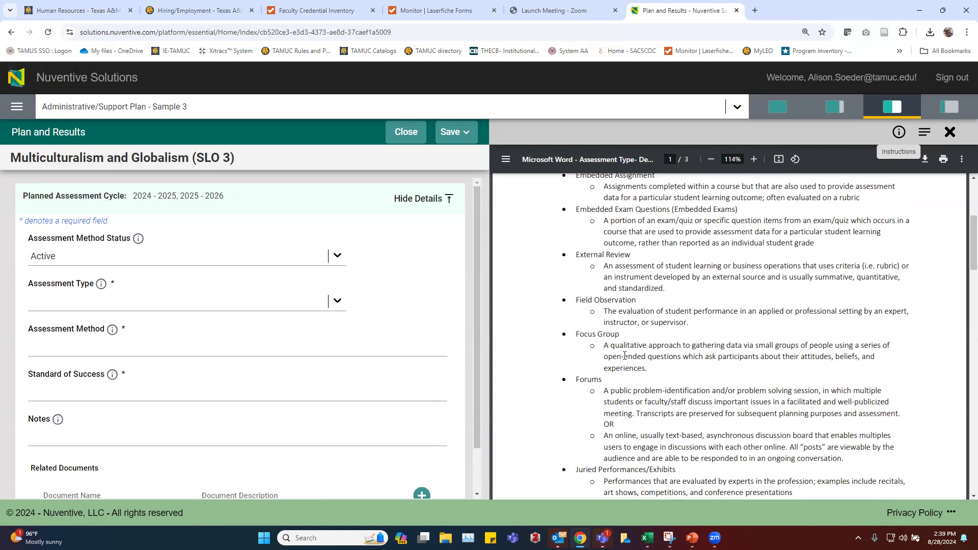
# Step: Set the assessment type of the new assessment method to Focus Group
pyautogui.click(309, 306)
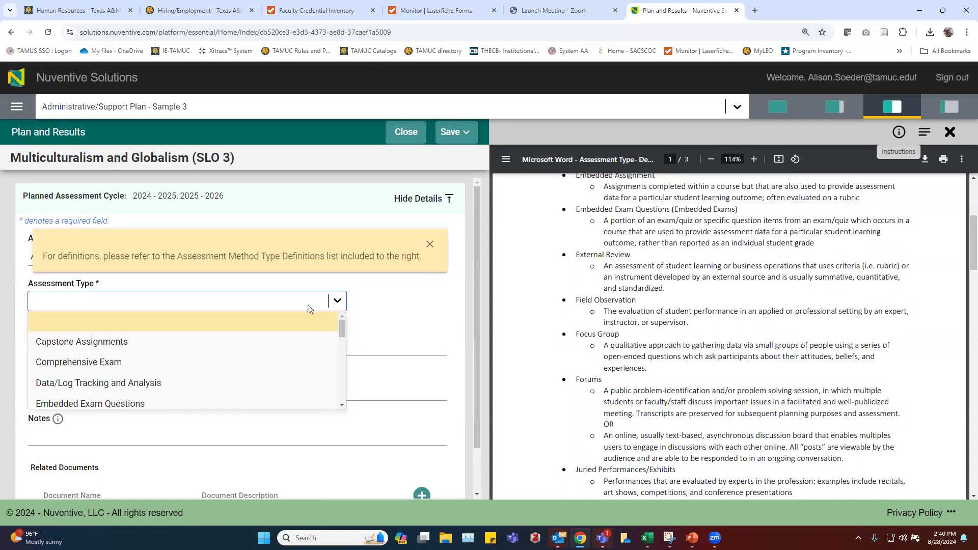
pyautogui.scroll(-2, 151, 346)
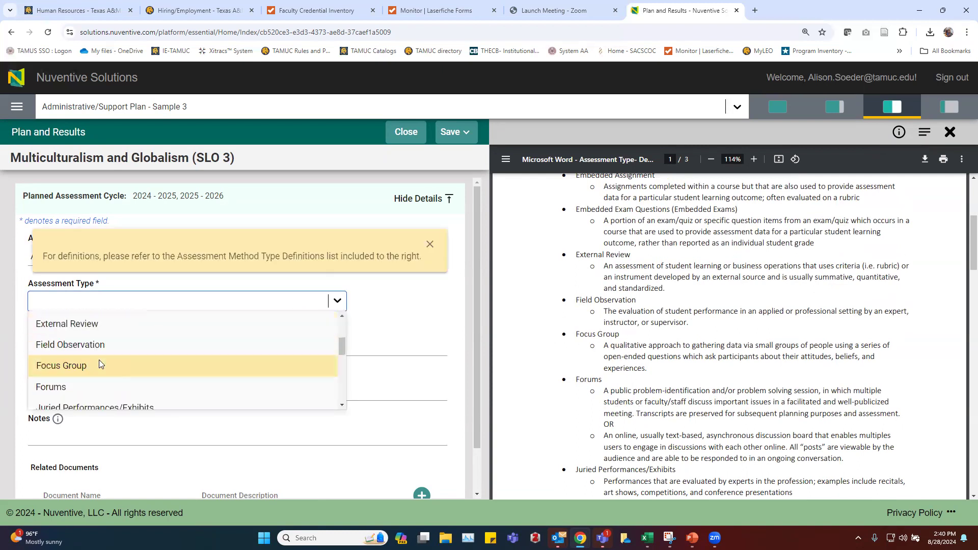
pyautogui.click(99, 361)
# Step: Review the guidance for the Assessment Method field and enter "RICH DESCRIPTION" as the method text
pyautogui.click(114, 352)
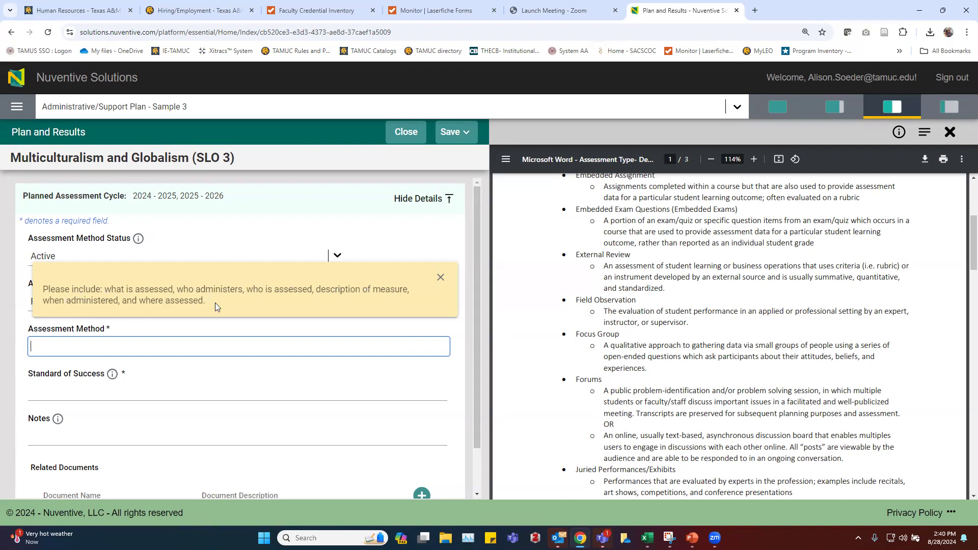
pyautogui.moveTo(44, 300); pyautogui.dragTo(203, 300)
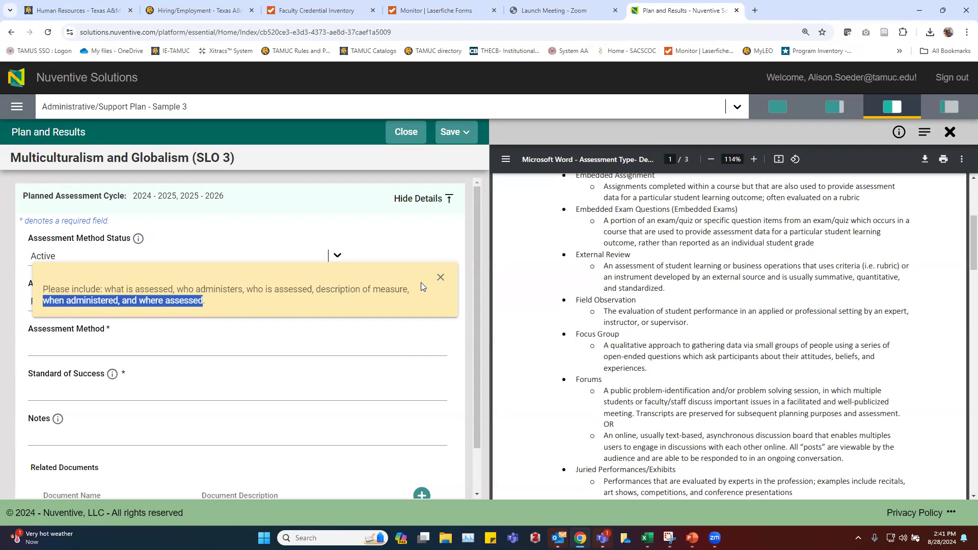
pyautogui.click(440, 279)
pyautogui.click(190, 345)
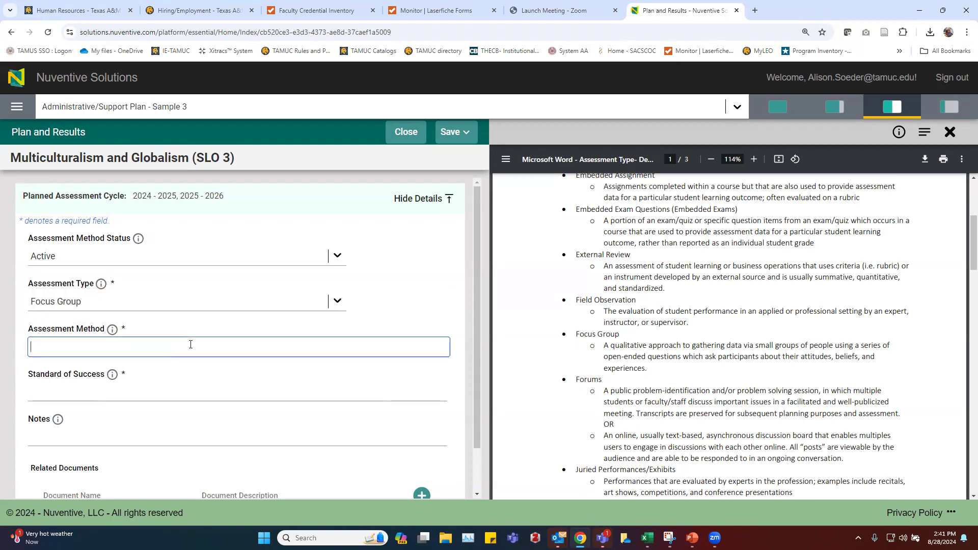
pyautogui.write('DESCRIPTION')
pyautogui.press('Home')
pyautogui.write('RICH')
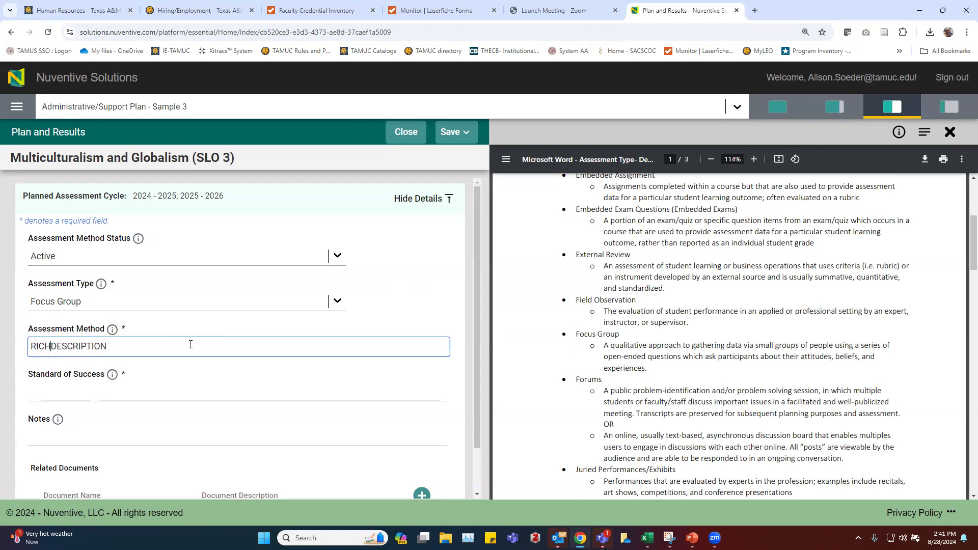
# Step: Enter "Quantitative Measure" as the assessment method's standard of success
pyautogui.scroll(-1, 166, 352)
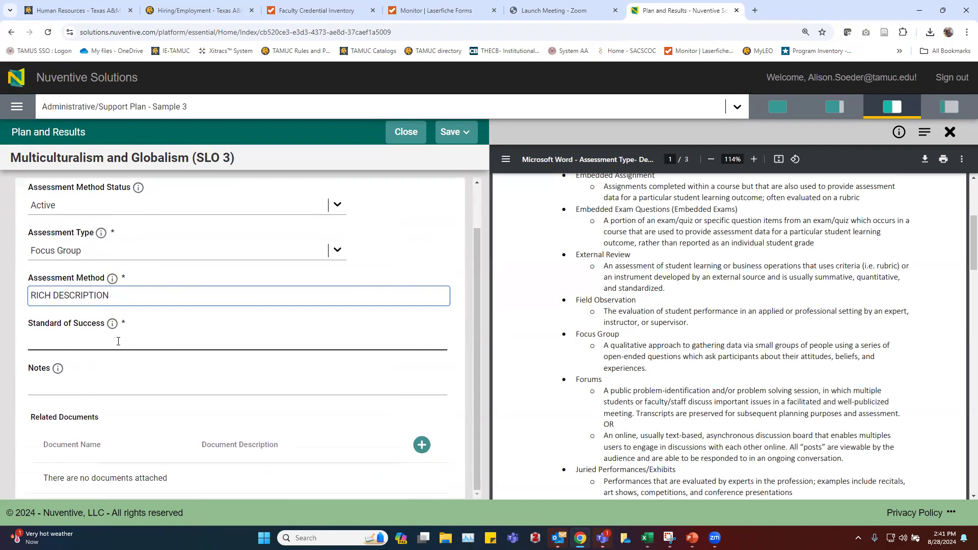
pyautogui.click(162, 344)
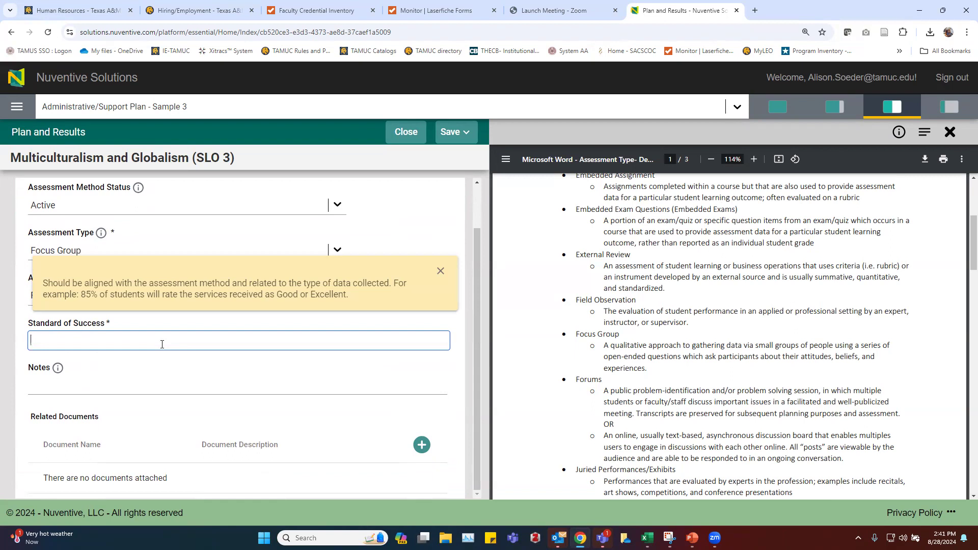
pyautogui.write('Quantitative Measure')
# Step: Enter the note "notes are printed in the 2 column report." and restore the wide form layout with the narrow document list
pyautogui.click(127, 385)
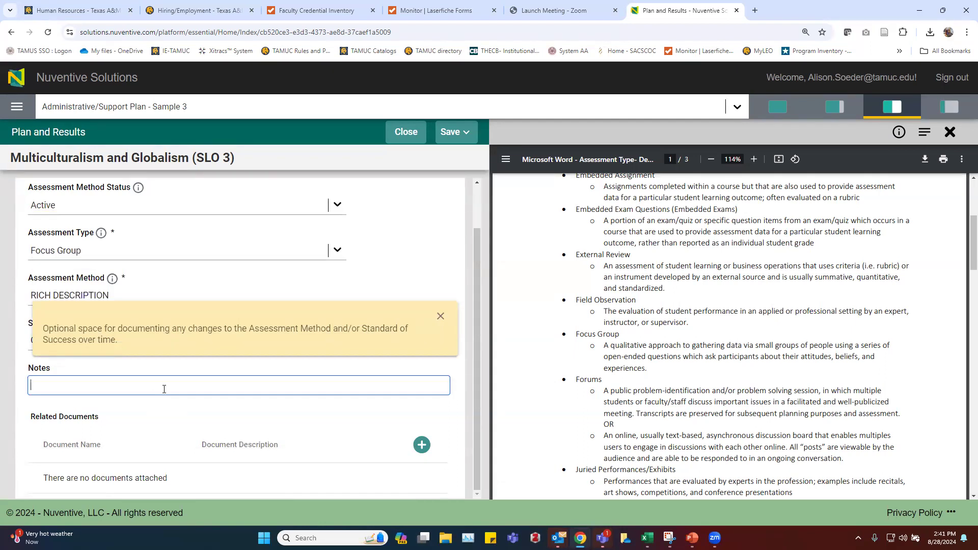
pyautogui.write('notes are printed the')
pyautogui.press('BackSpace')
pyautogui.press('BackSpace')
pyautogui.press('BackSpace')
pyautogui.write('in the 2 o')
pyautogui.press('BackSpace')
pyautogui.write('column report.')
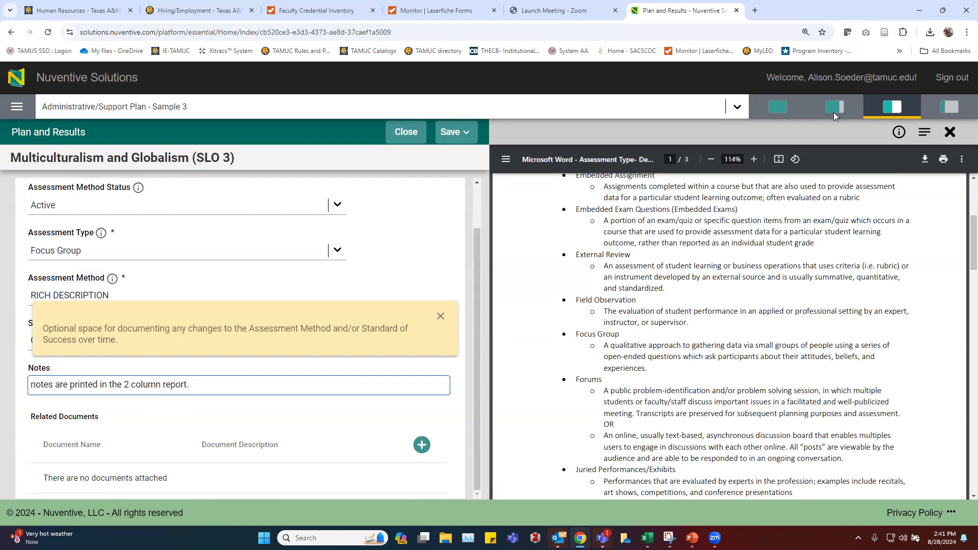
pyautogui.click(833, 109)
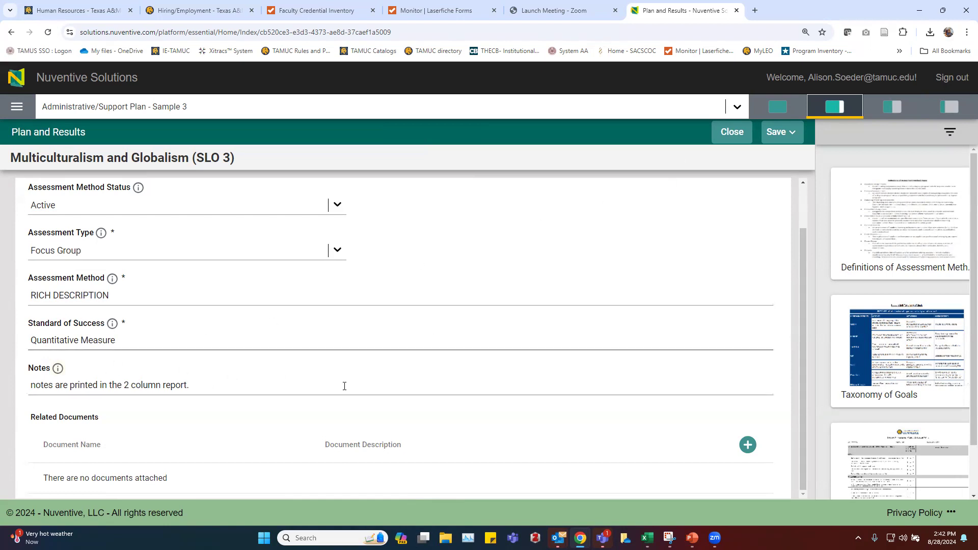
# Step: Save the completed RICH DESCRIPTION assessment method and close its form
pyautogui.scroll(1, 334, 308)
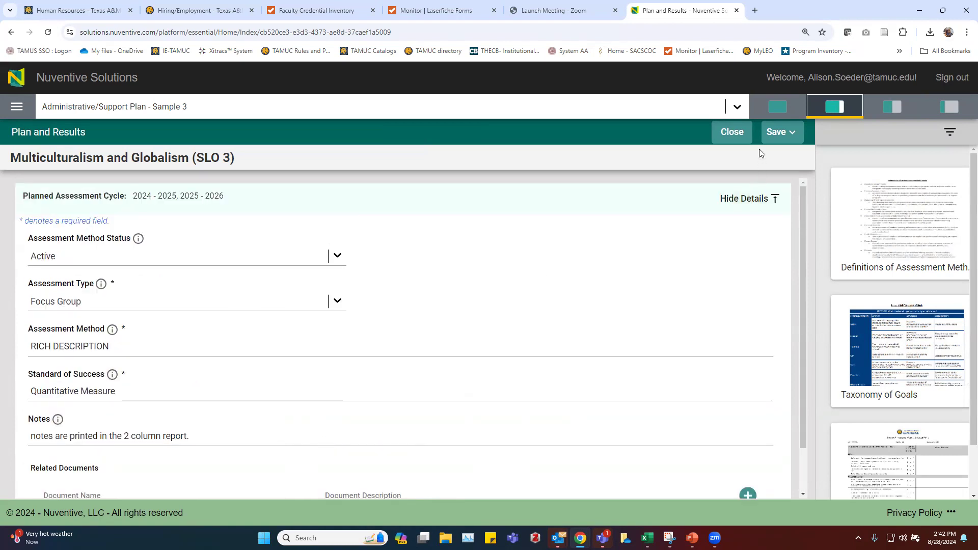
pyautogui.click(775, 132)
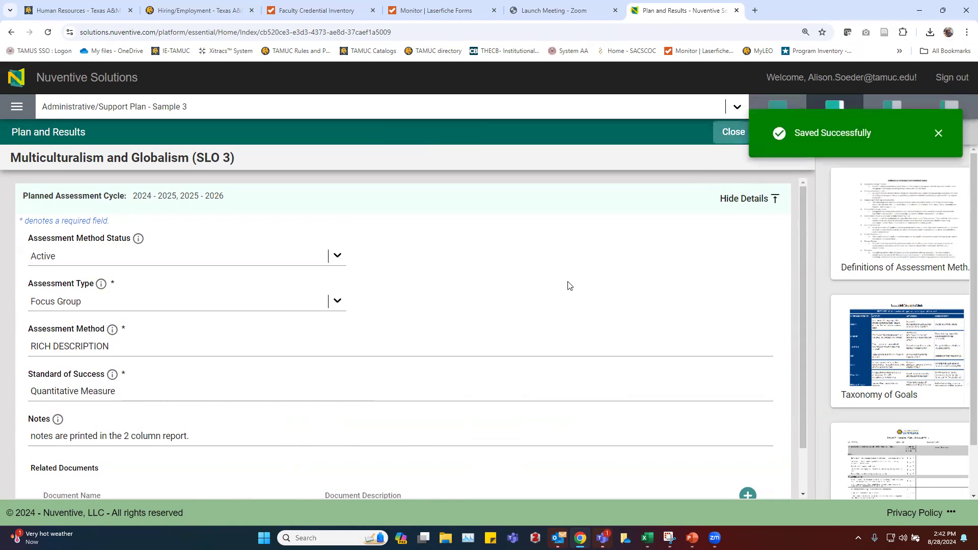
pyautogui.click(732, 133)
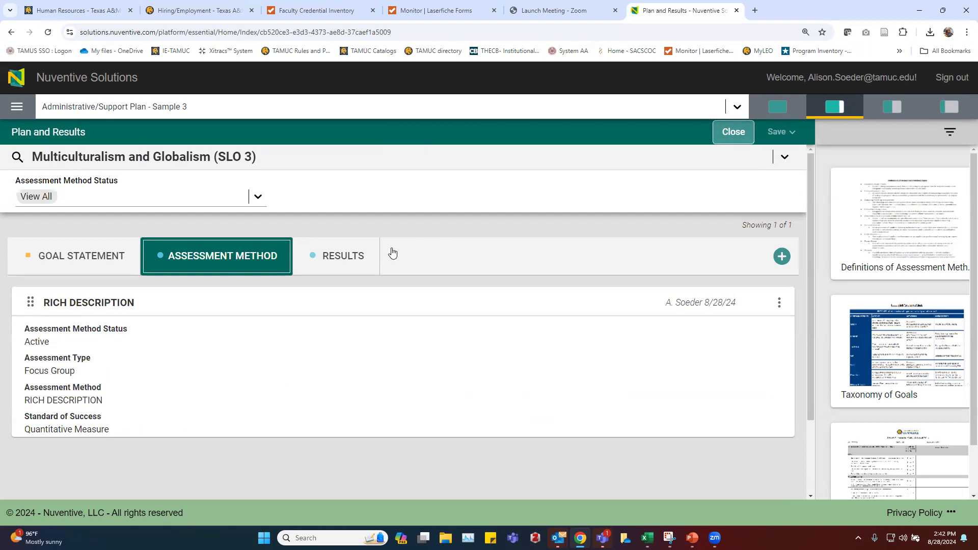
# Step: Check the new goal's results and goal statement, close the goal, and look through the unit's list of goals
pyautogui.click(350, 254)
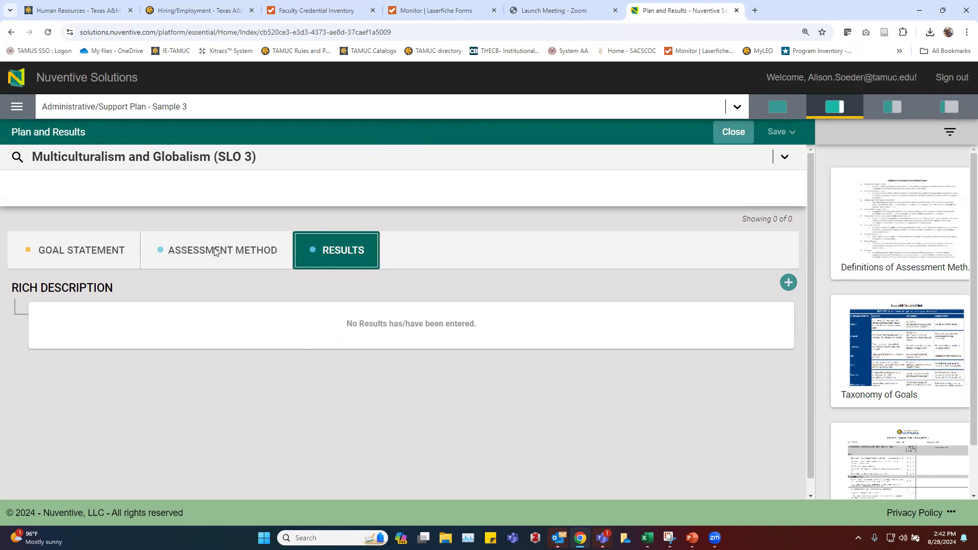
pyautogui.click(80, 248)
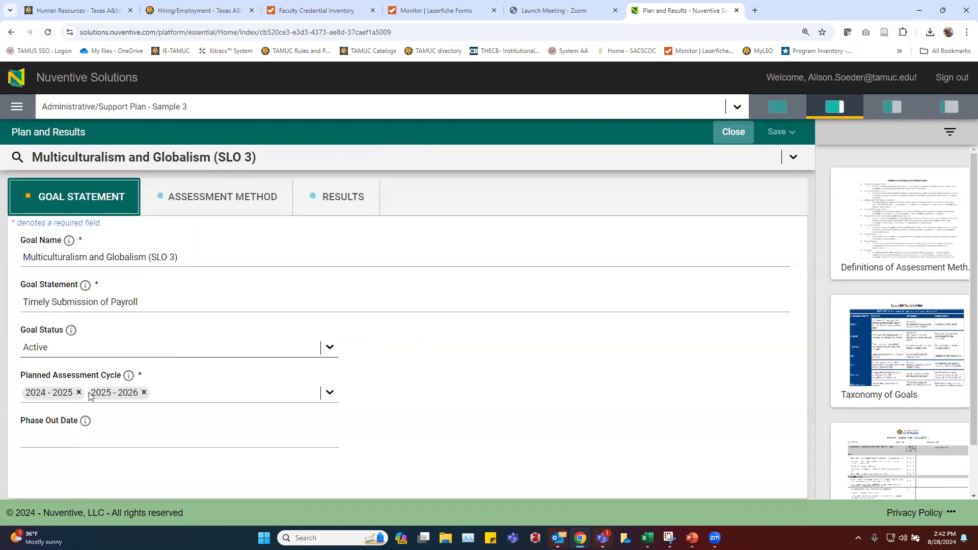
pyautogui.click(734, 131)
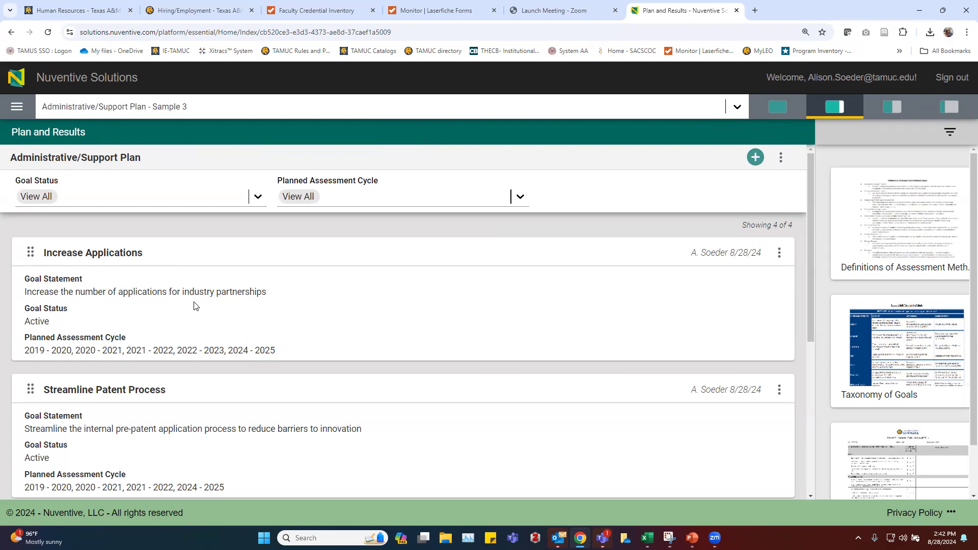
pyautogui.scroll(-2, 194, 305)
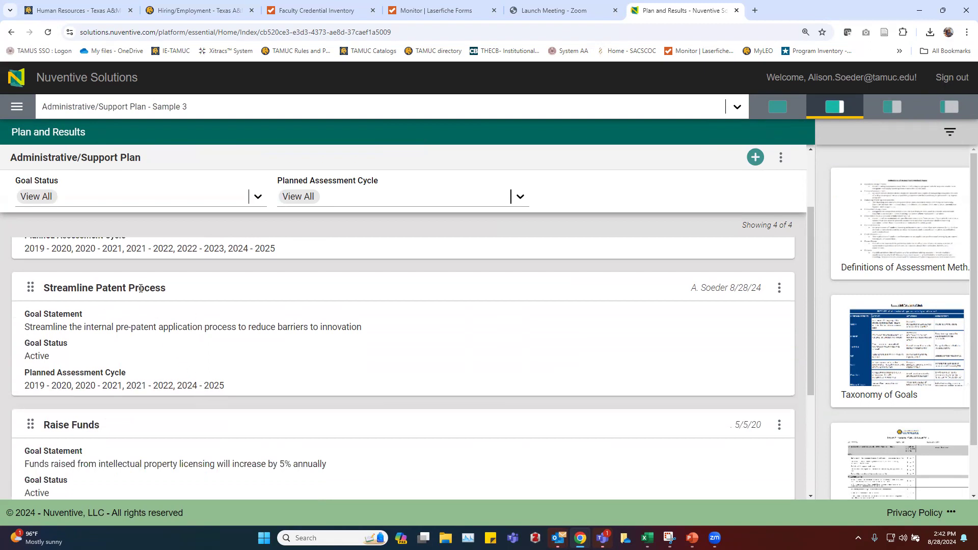
pyautogui.scroll(-4, 179, 348)
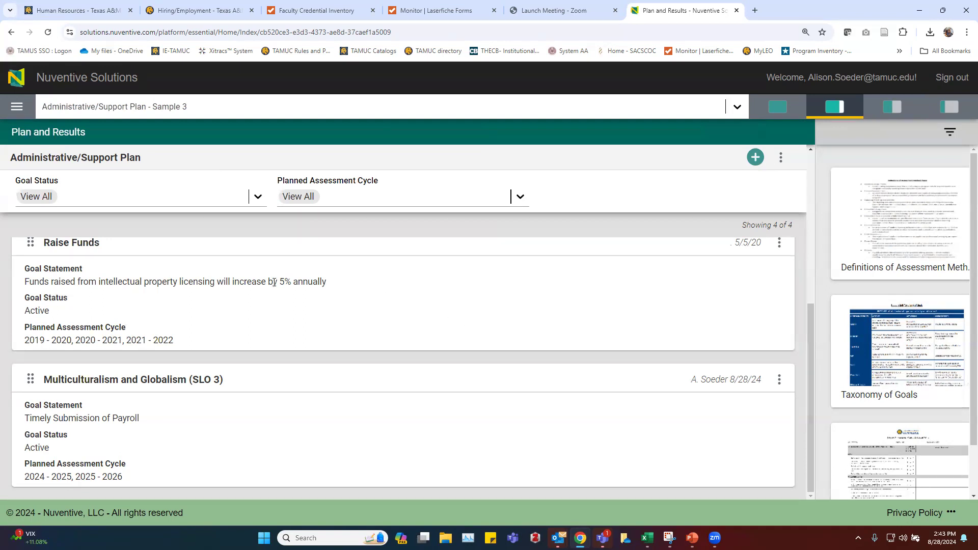
# Step: Open the unit's reports and read the Two Column Report through to the Increase Applications goal and its results
pyautogui.click(17, 109)
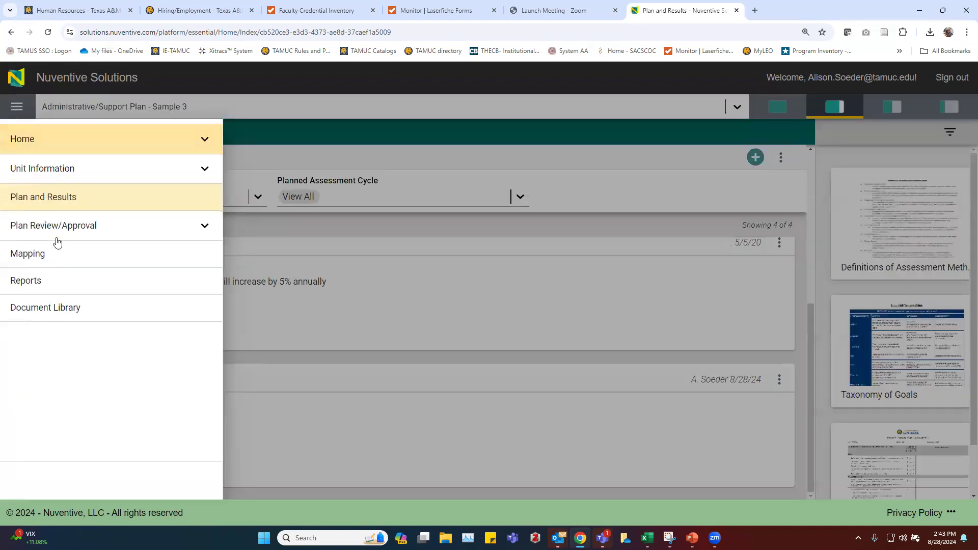
pyautogui.click(51, 282)
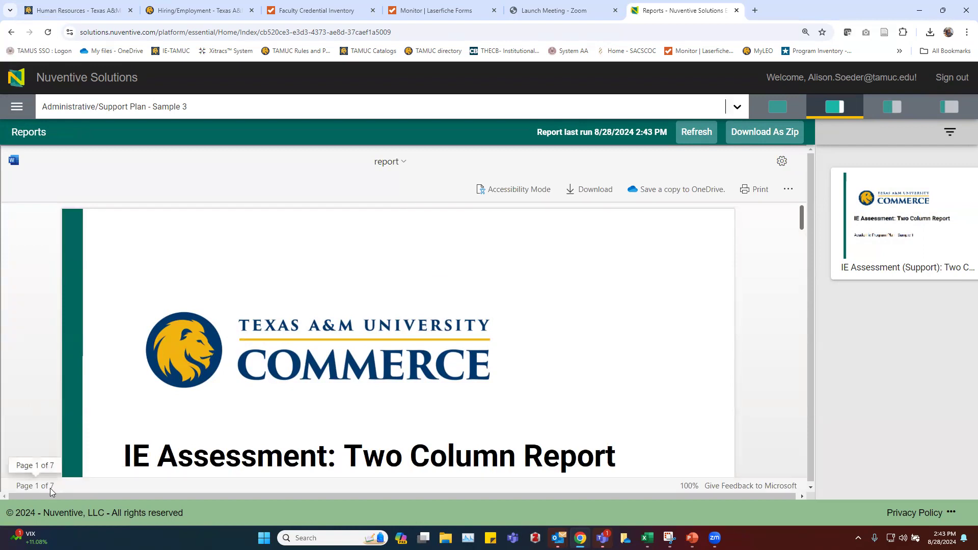
pyautogui.scroll(-3, 199, 402)
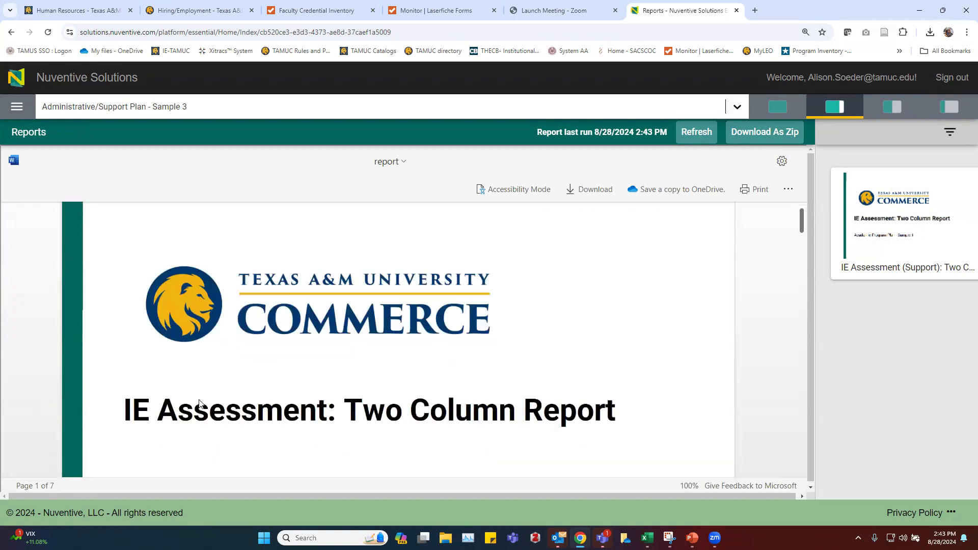
pyautogui.scroll(-2, 199, 403)
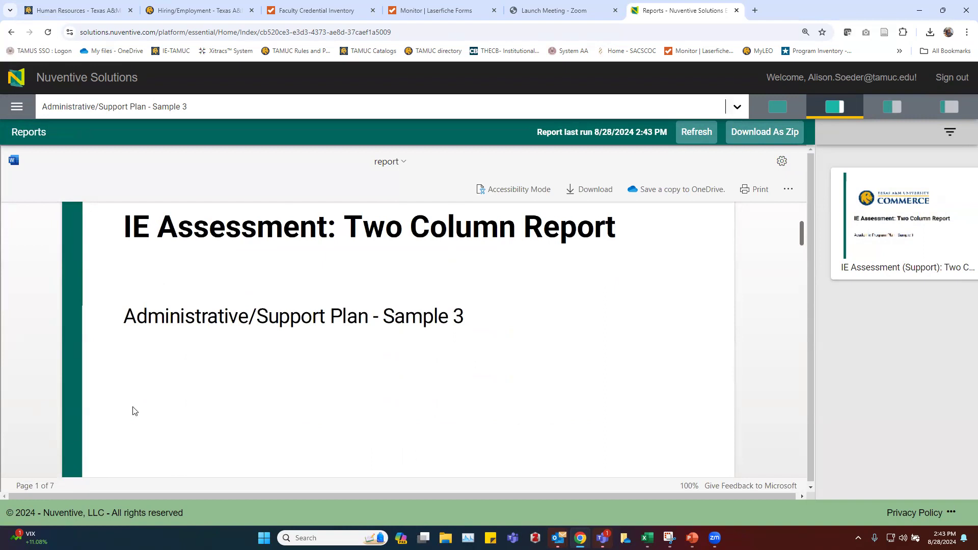
pyautogui.scroll(-5, 136, 403)
pyautogui.scroll(-1, 136, 403)
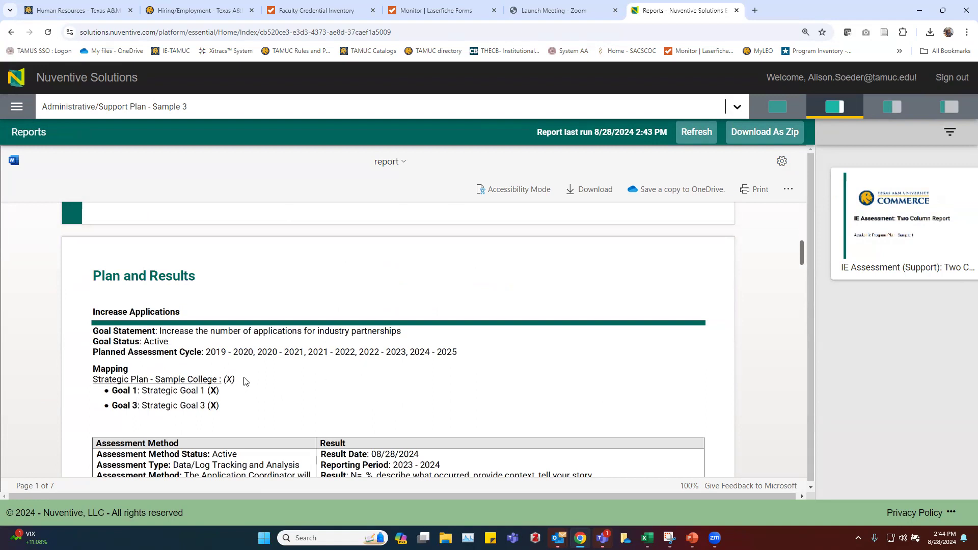
pyautogui.scroll(-2, 255, 374)
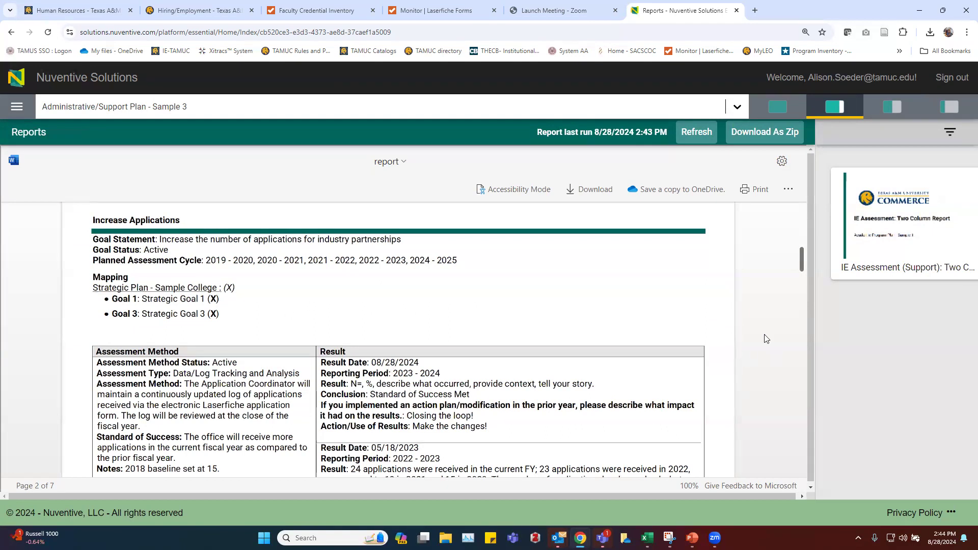
# Step: Open the filter settings of the Two Column Report and limit the planned assessment cycle to 2023 - 2024 and 2024 - 2025
pyautogui.moveTo(904, 226)
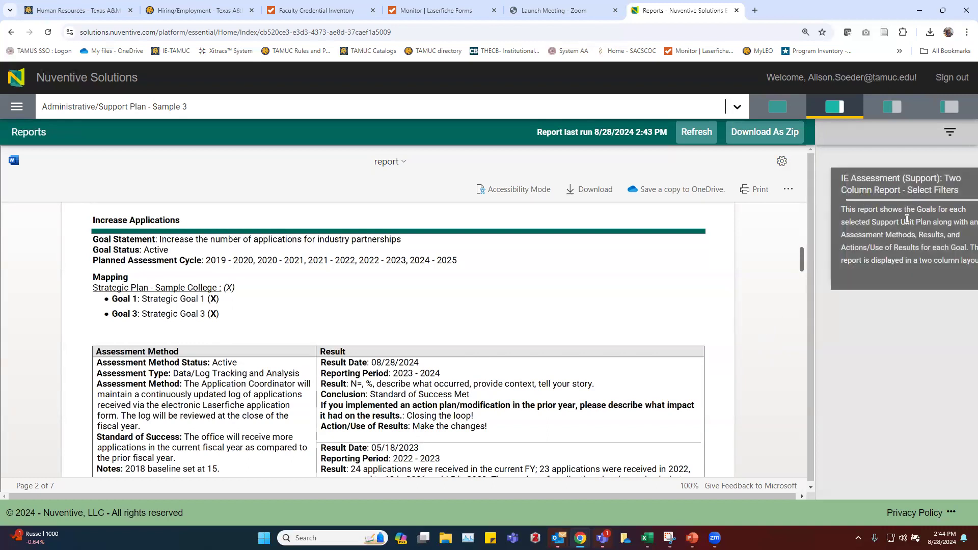
pyautogui.click(905, 218)
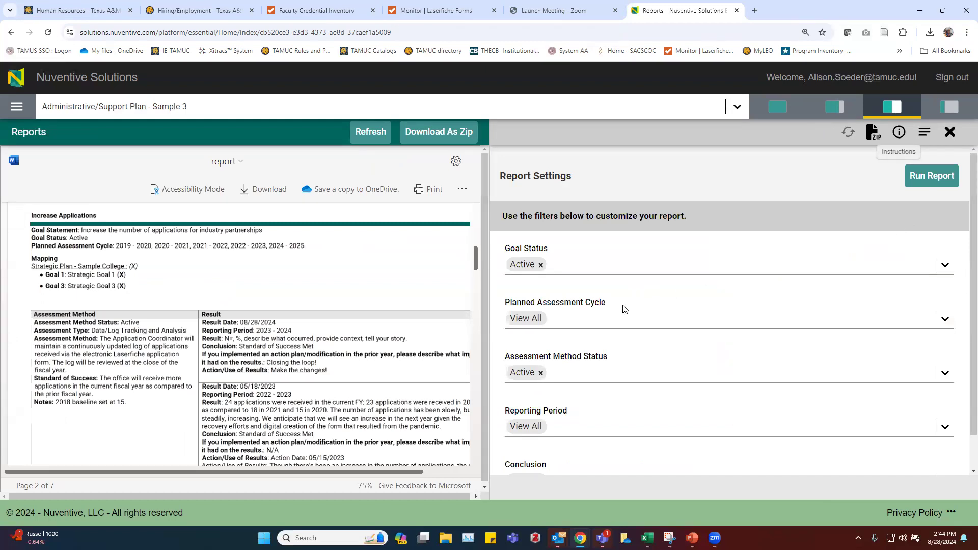
pyautogui.click(610, 323)
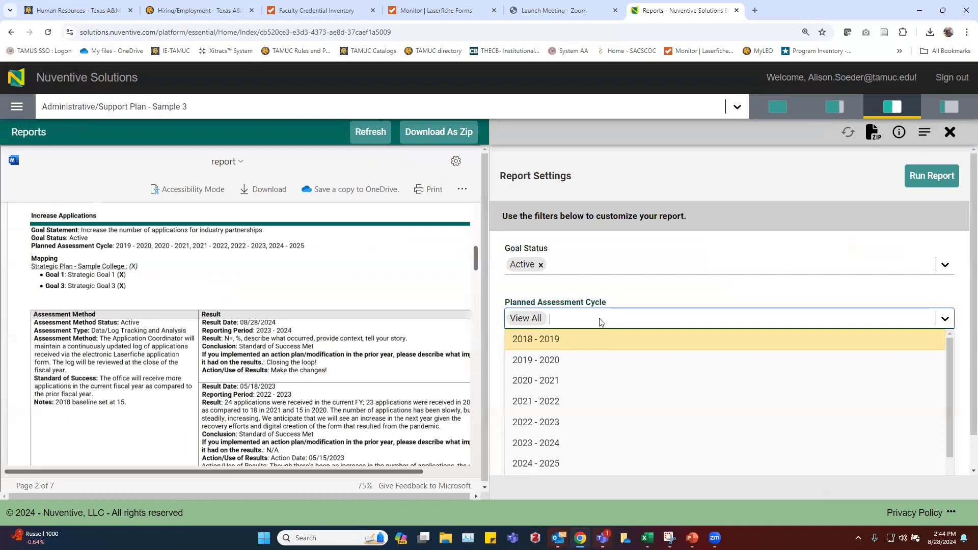
pyautogui.click(563, 445)
pyautogui.click(554, 463)
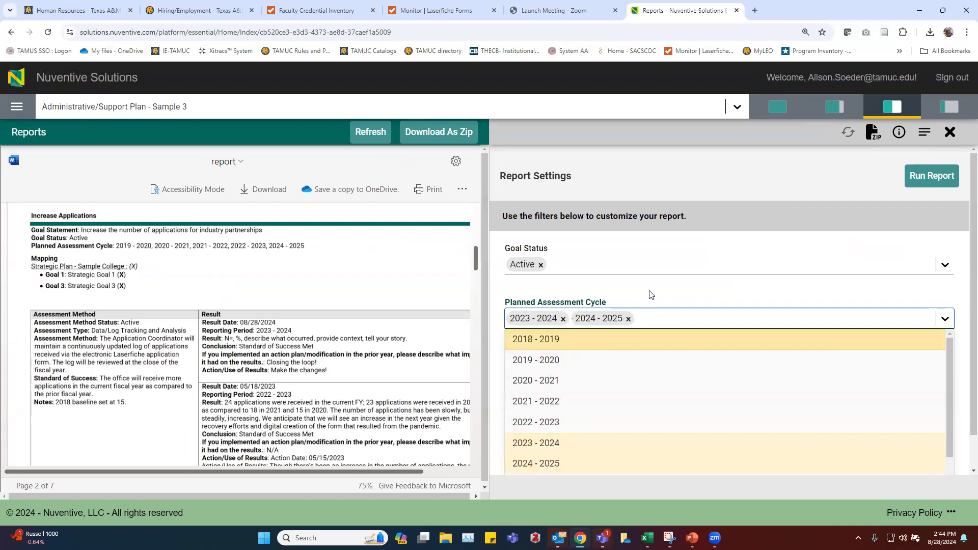
pyautogui.click(650, 294)
# Step: Set the report's reporting period to 2023 - 2024, run the report, and look through the filtered output
pyautogui.click(569, 413)
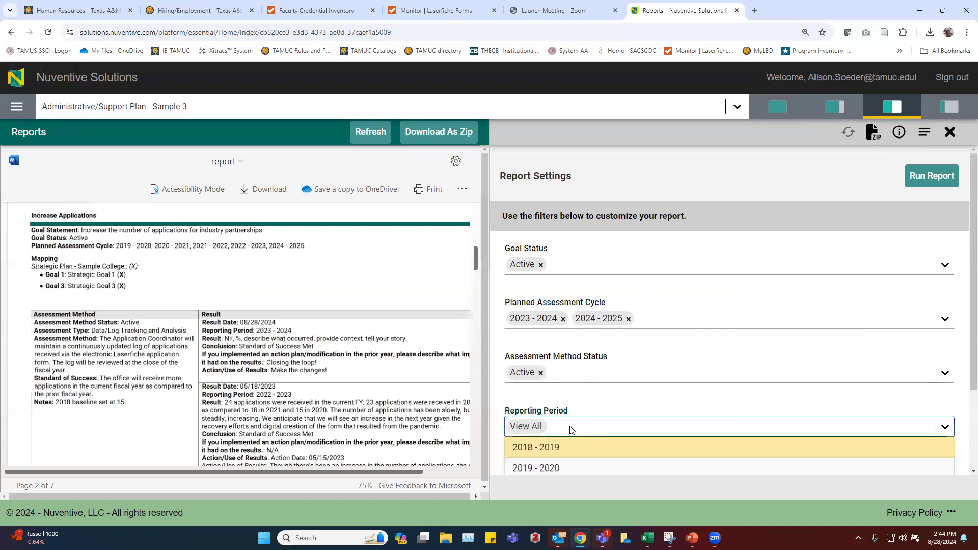
pyautogui.scroll(-2, 568, 416)
pyautogui.click(563, 444)
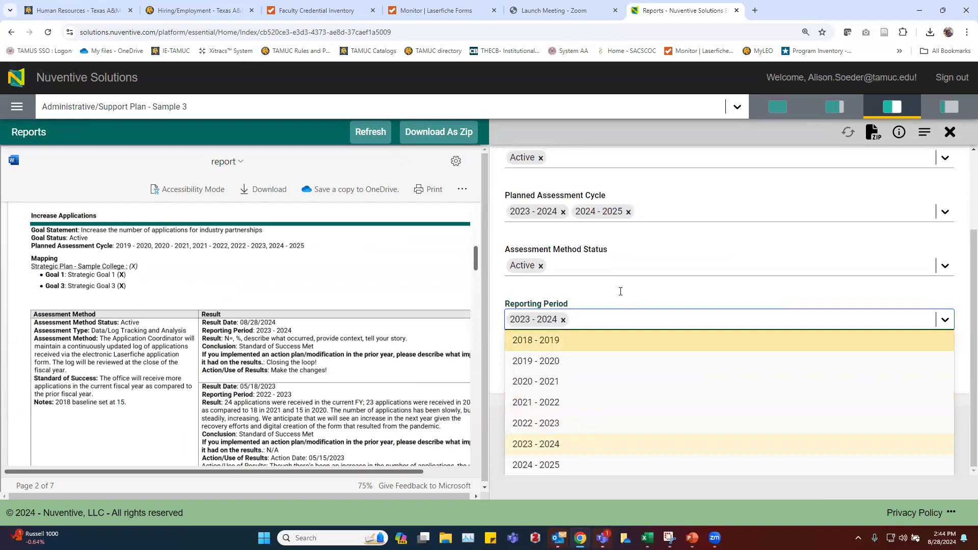
pyautogui.click(620, 290)
pyautogui.click(916, 153)
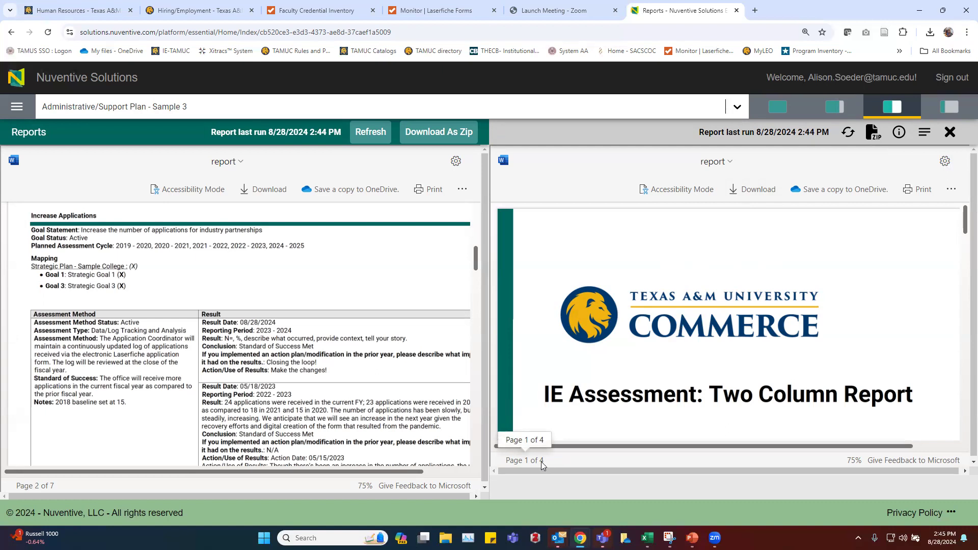
pyautogui.scroll(-8, 571, 375)
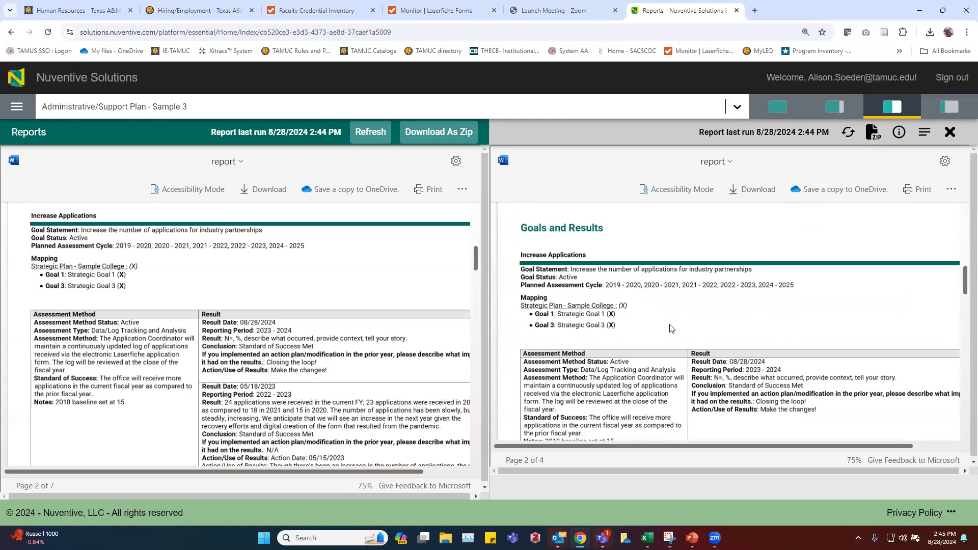
pyautogui.scroll(8, 656, 368)
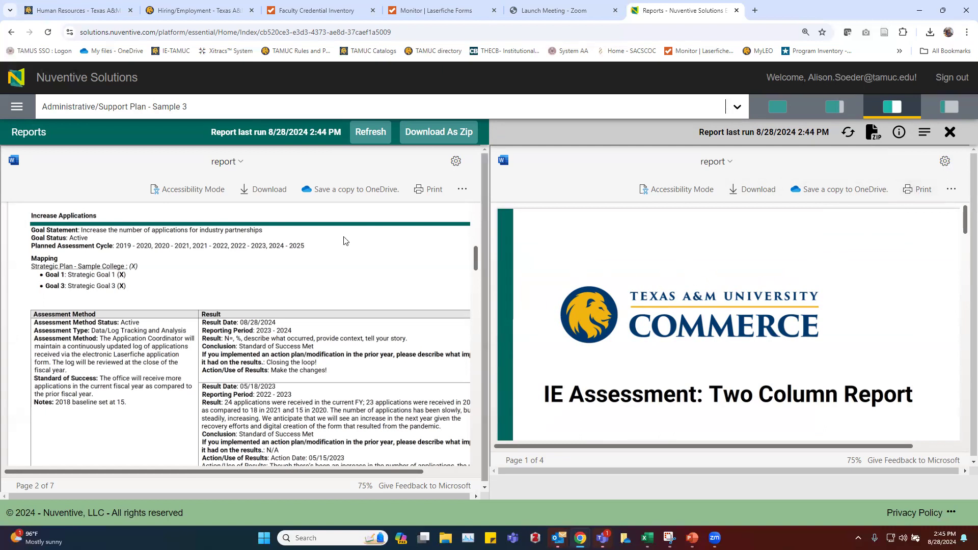
# Step: Open the Mapping page for the sample unit and use the wide layout with the narrow document list
pyautogui.click(19, 116)
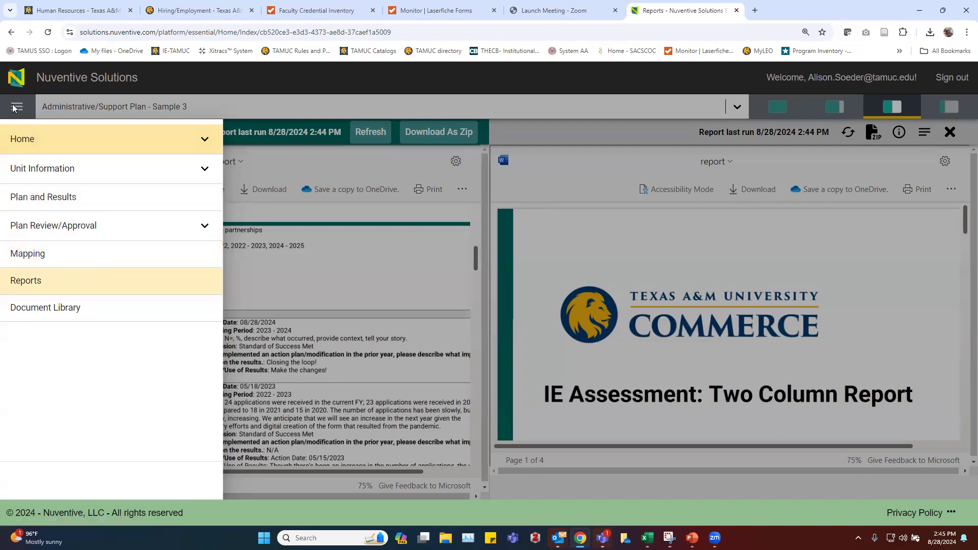
pyautogui.click(65, 254)
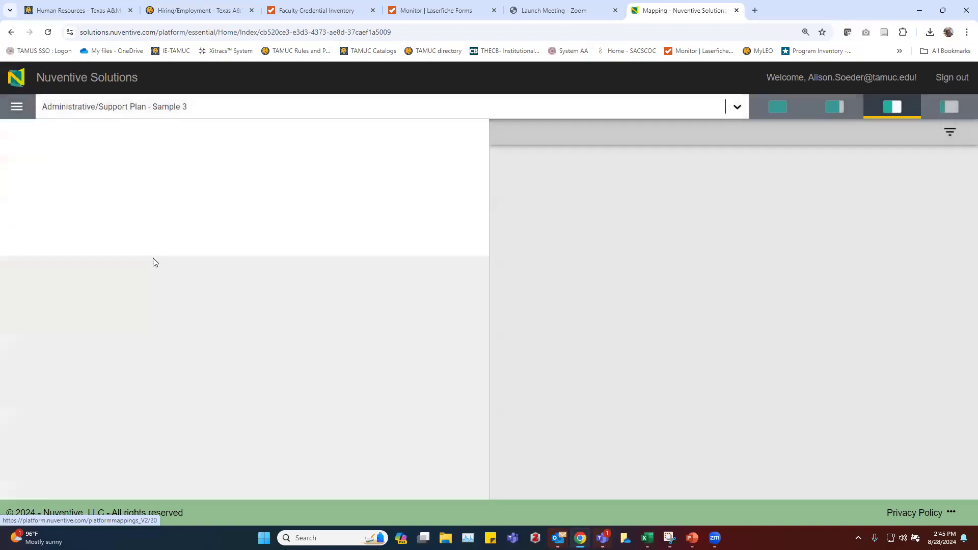
pyautogui.click(834, 107)
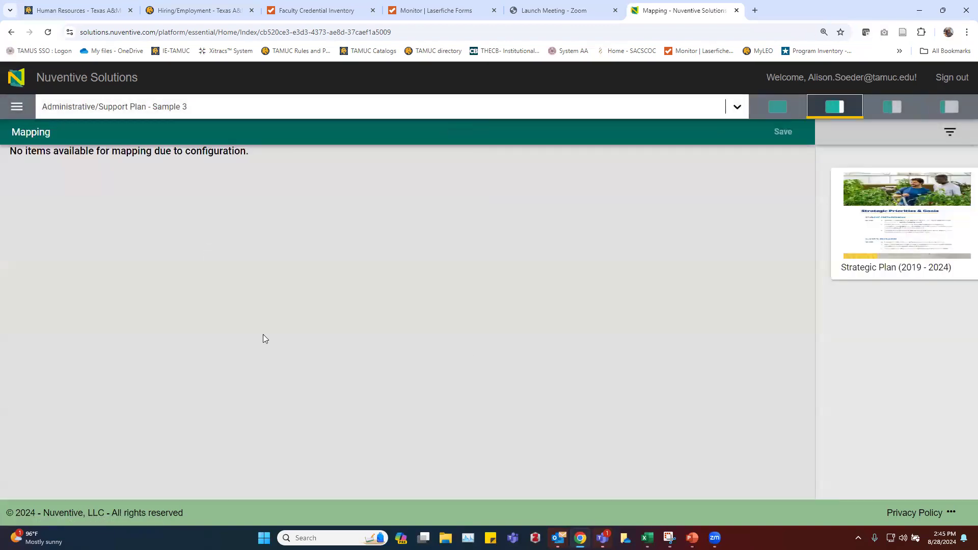
# Step: Switch to the Support - Institutional Effectiveness unit and open its Mapping page
pyautogui.click(209, 105)
pyautogui.write('eff')
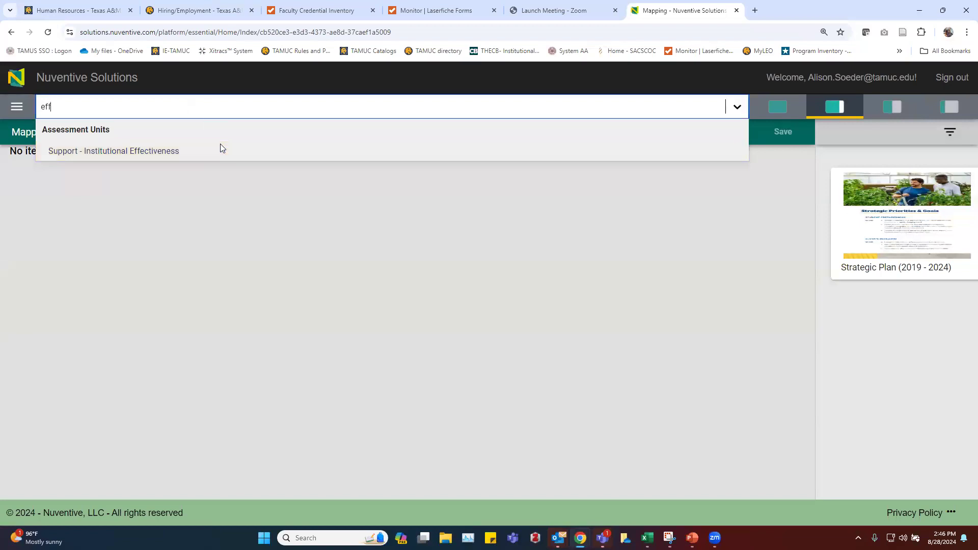
pyautogui.click(220, 145)
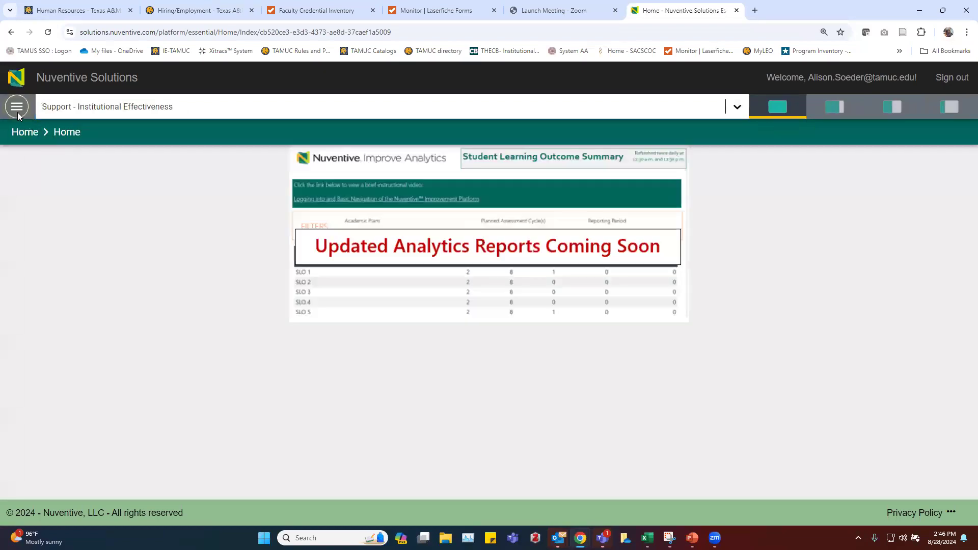
pyautogui.click(17, 106)
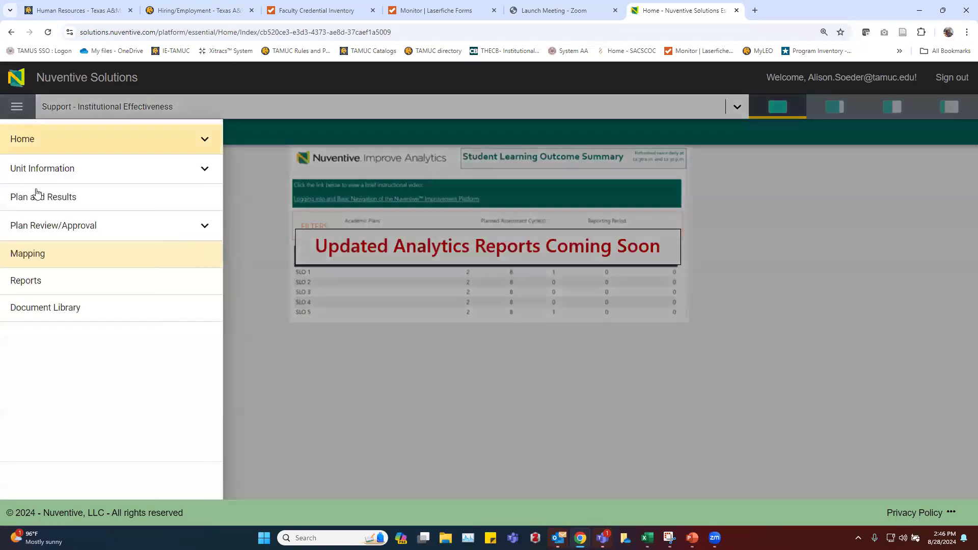
pyautogui.click(55, 253)
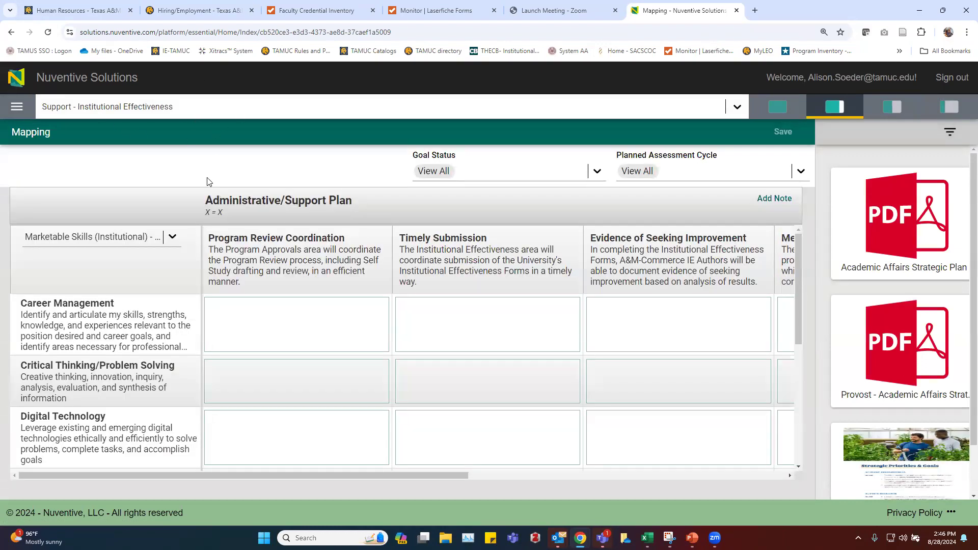
pyautogui.click(17, 104)
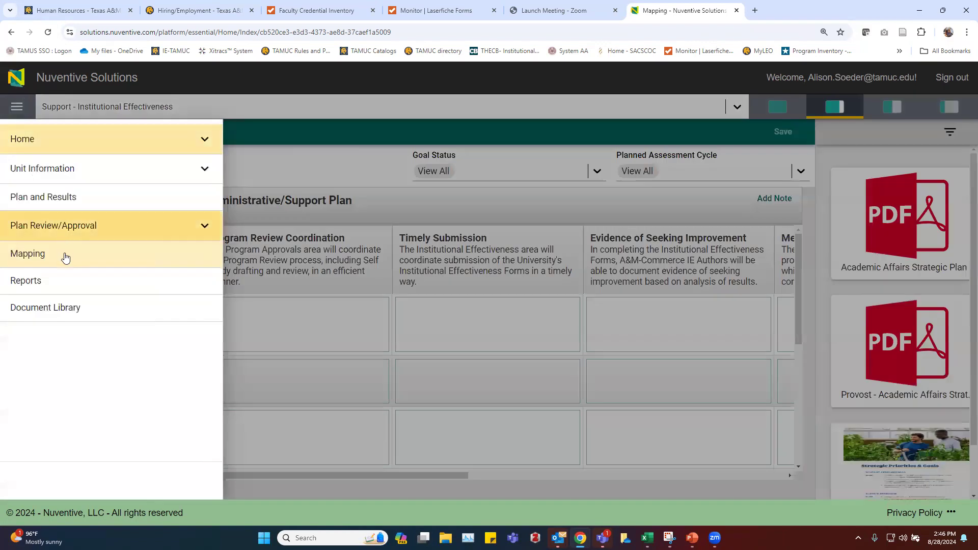
pyautogui.click(249, 172)
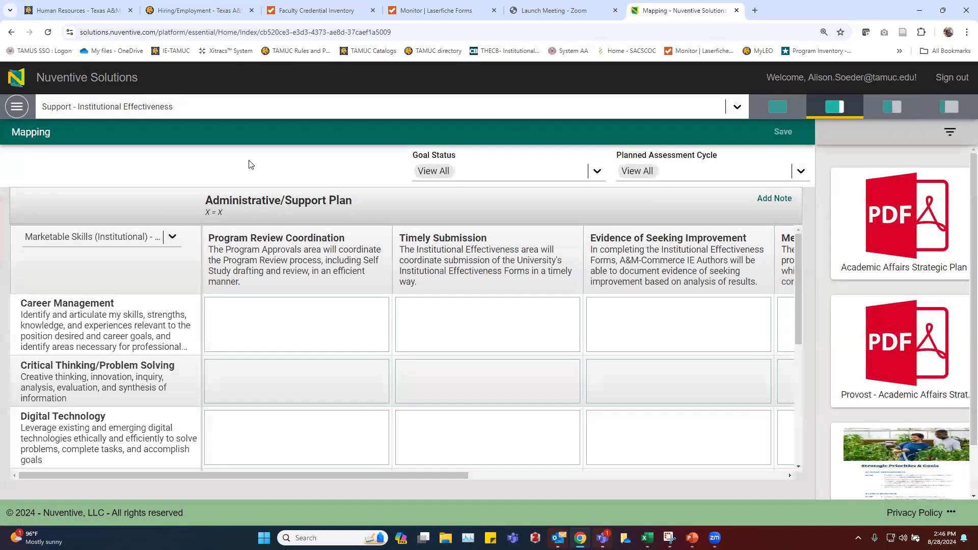
# Step: Check the goal sets available for mapping, keep Marketable Skills, and map the Program Review Coordination goal to Career Management
pyautogui.click(171, 238)
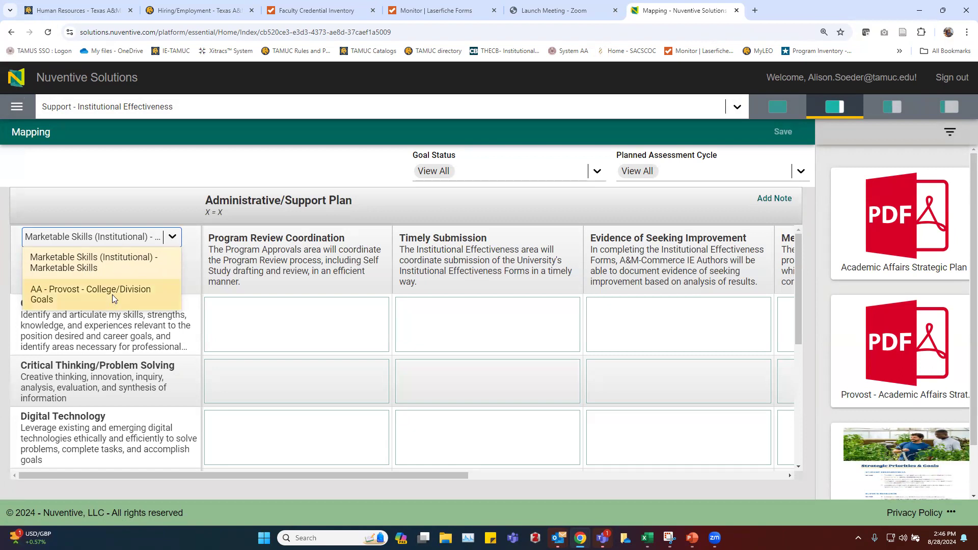
pyautogui.click(185, 266)
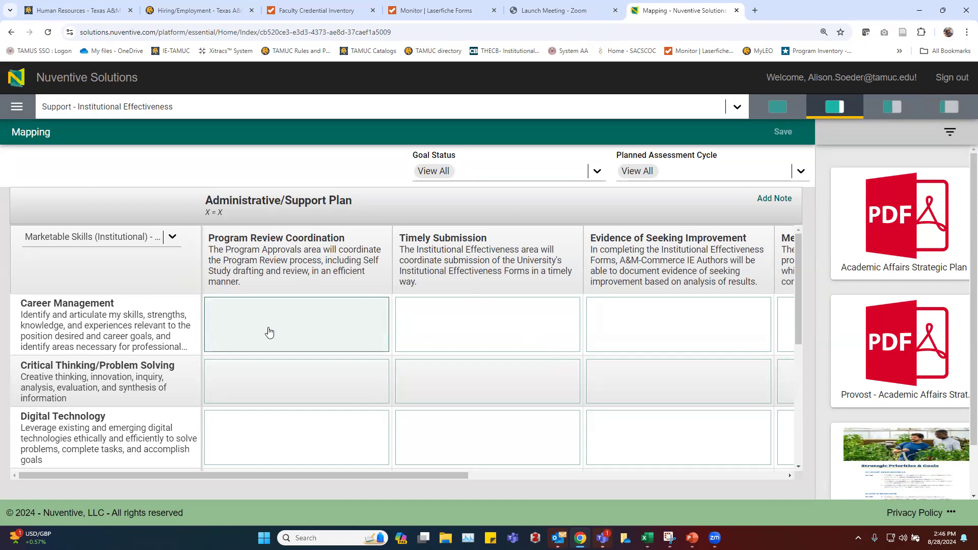
pyautogui.click(312, 324)
pyautogui.click(311, 324)
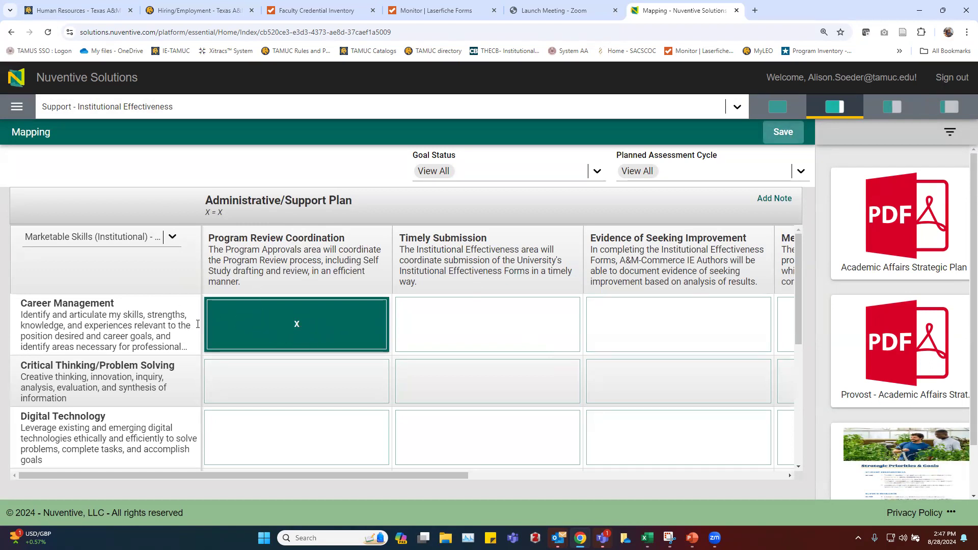
# Step: Try mapping Program Review Coordination to Critical Thinking/Problem Solving, clear that and the Career Management mapping, and save the mappings
pyautogui.click(290, 390)
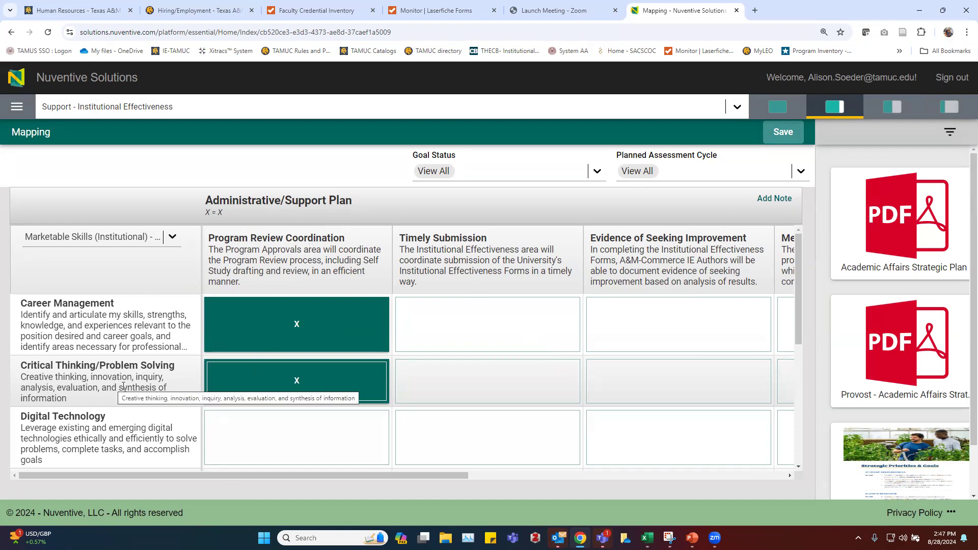
pyautogui.click(244, 383)
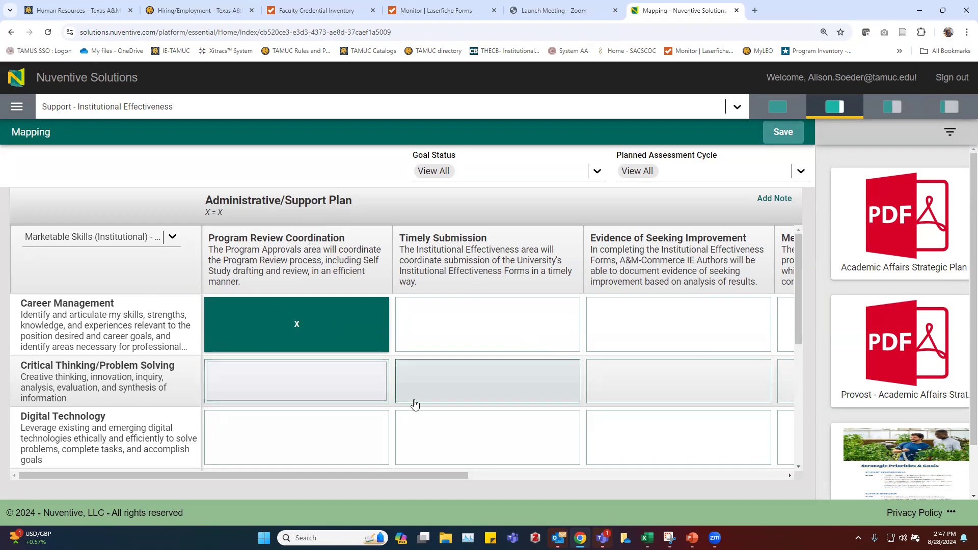
pyautogui.click(245, 334)
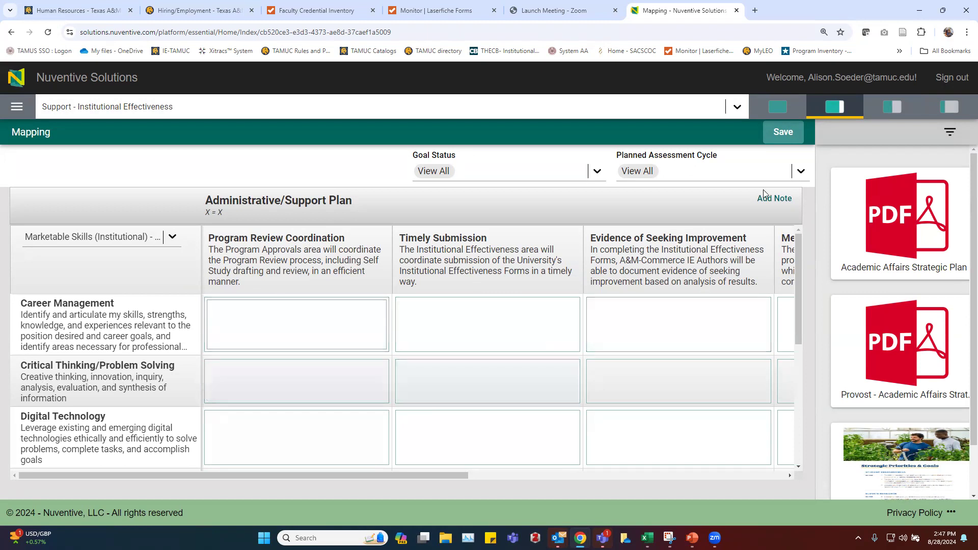
pyautogui.click(782, 132)
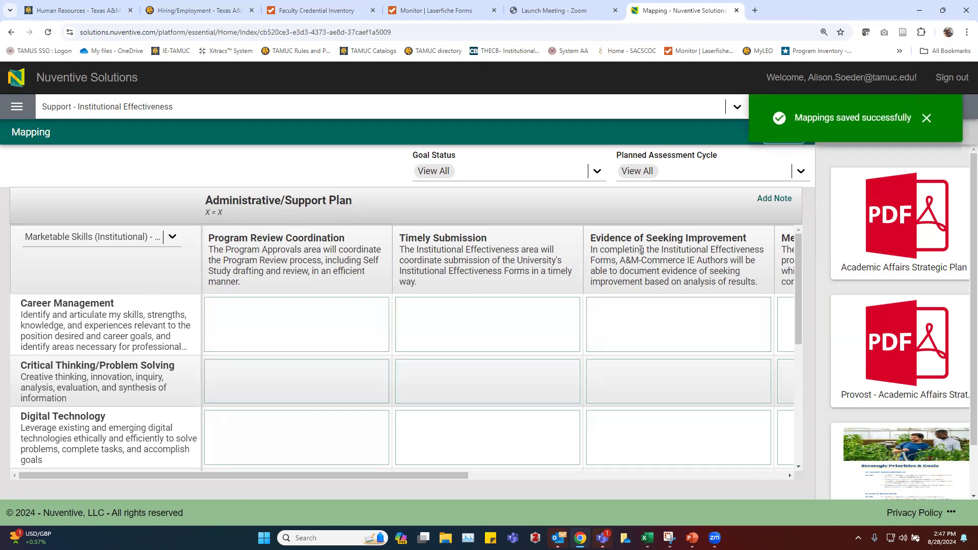
# Step: Switch the mapping goal set to AA - Provost - College/Division Goals and look through its goals
pyautogui.click(172, 239)
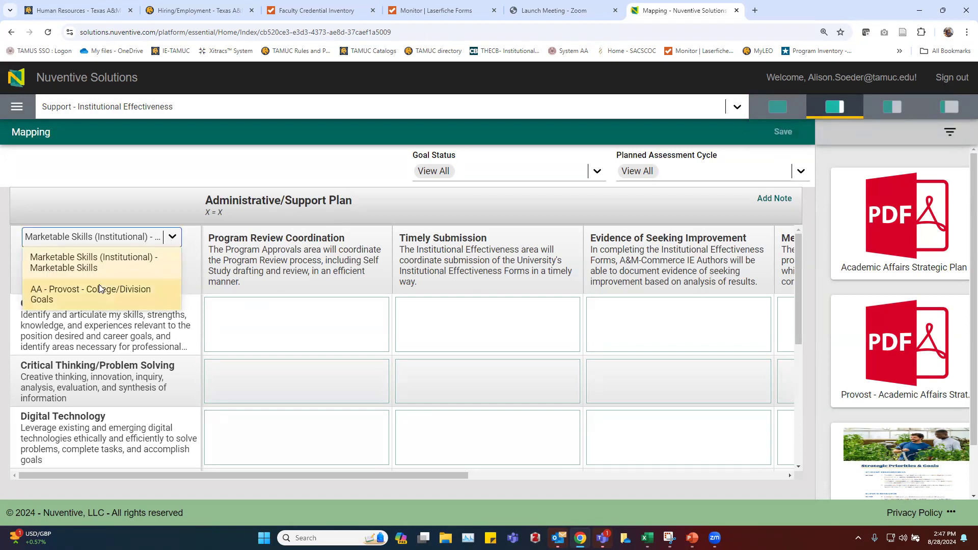
pyautogui.click(68, 300)
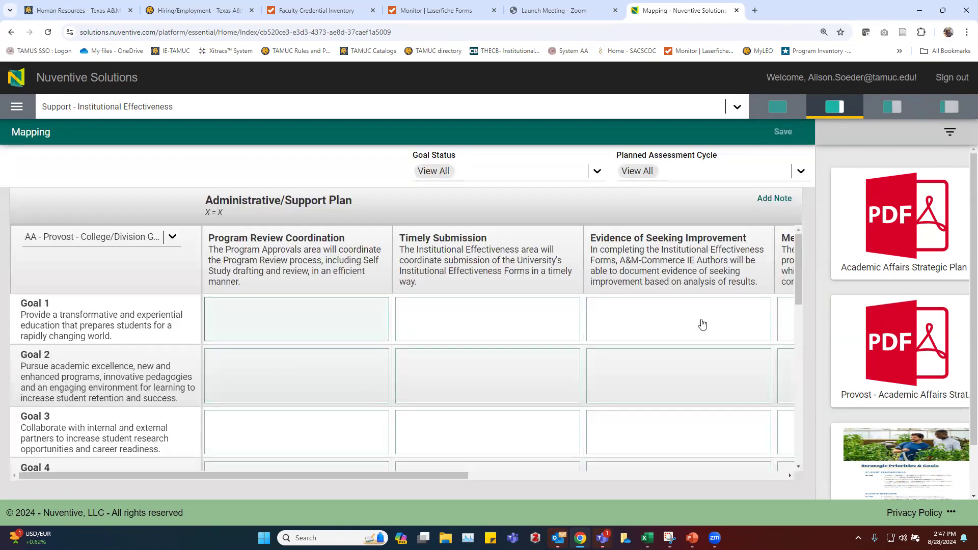
pyautogui.scroll(-5, 384, 360)
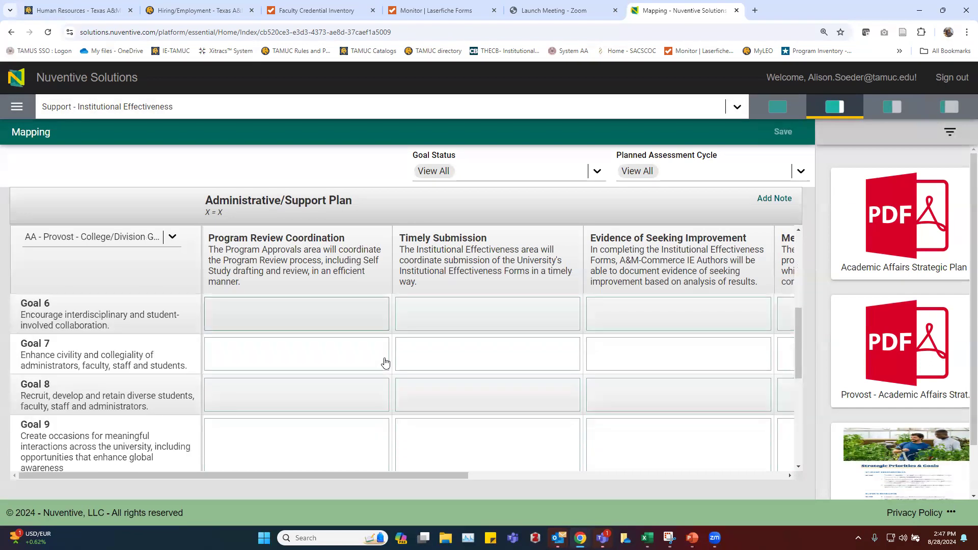
pyautogui.scroll(5, 361, 361)
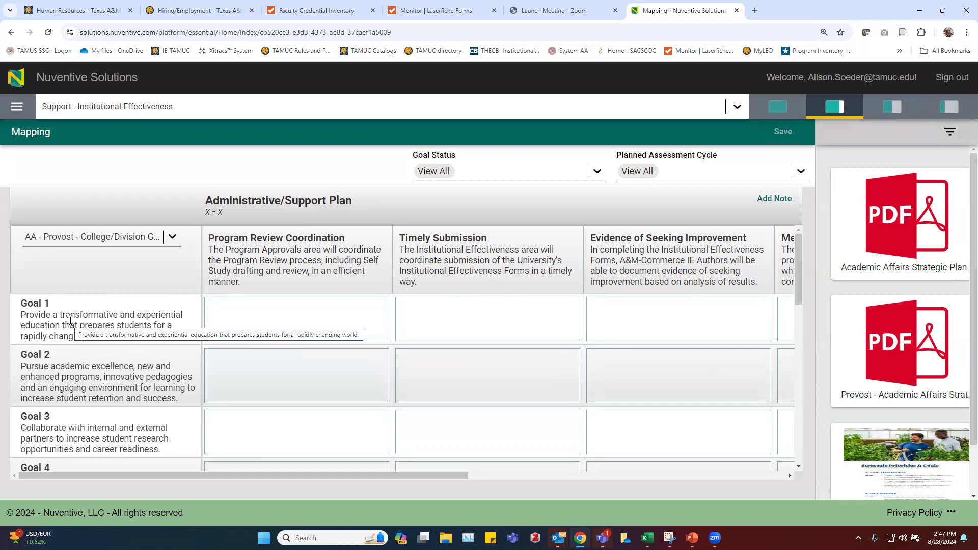
# Step: Open the IE Representative Review page under Plan Review/Approval for the Institutional Effectiveness unit
pyautogui.click(20, 111)
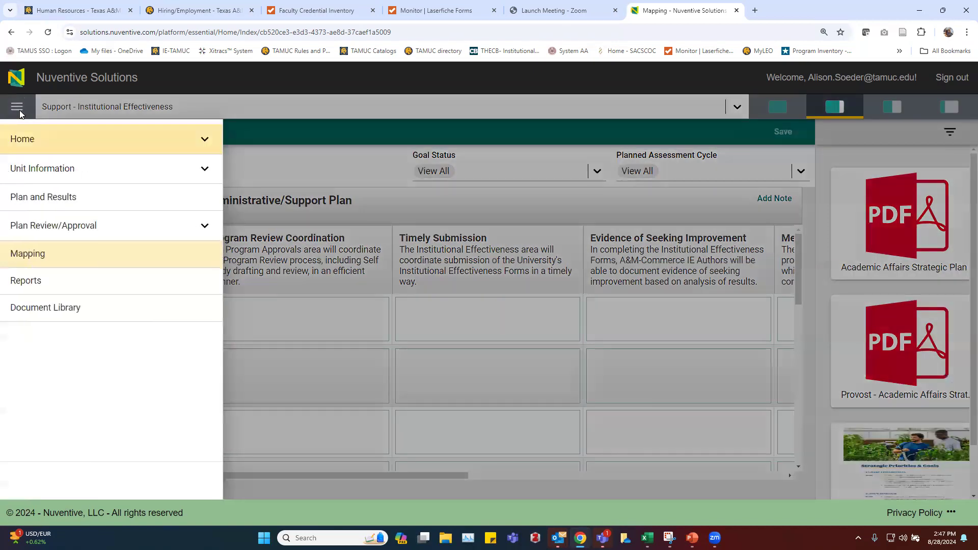
pyautogui.click(272, 136)
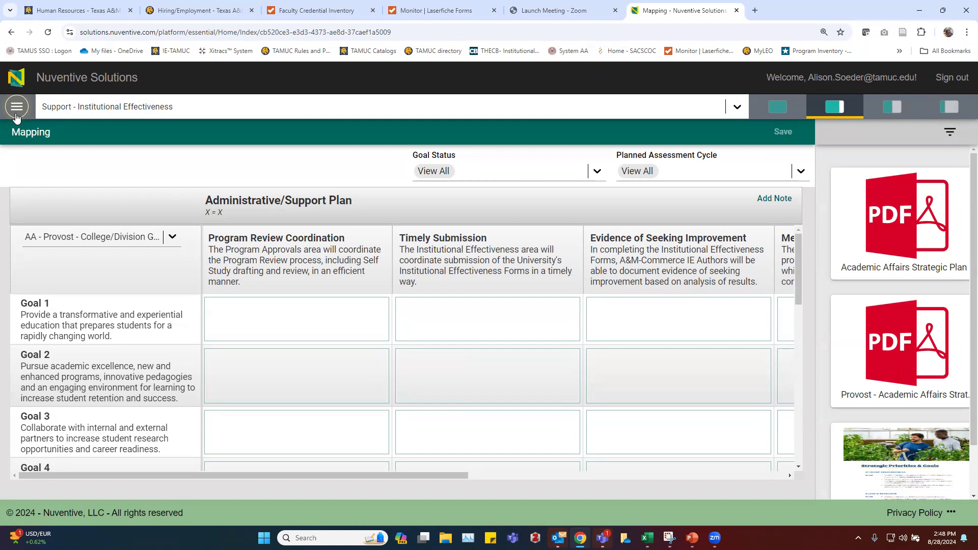
pyautogui.click(16, 115)
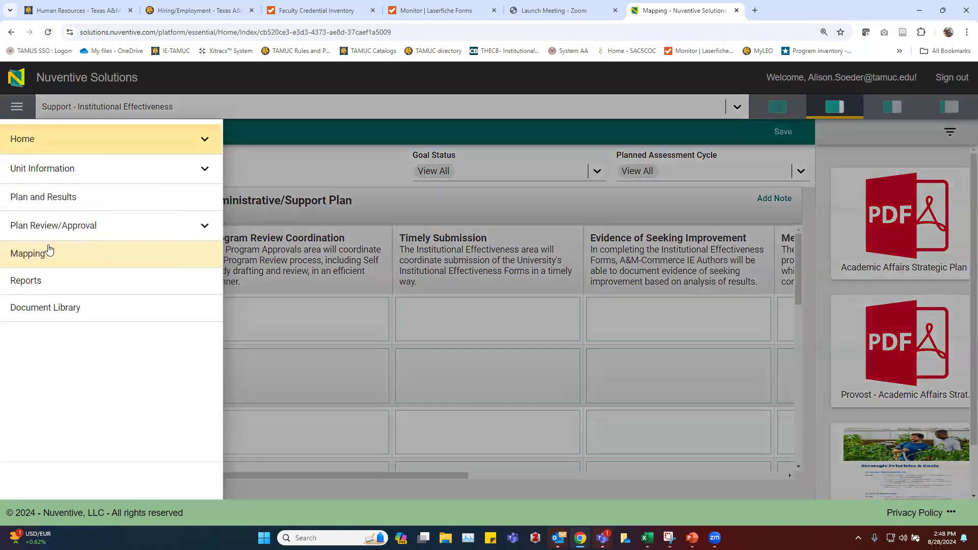
pyautogui.click(92, 230)
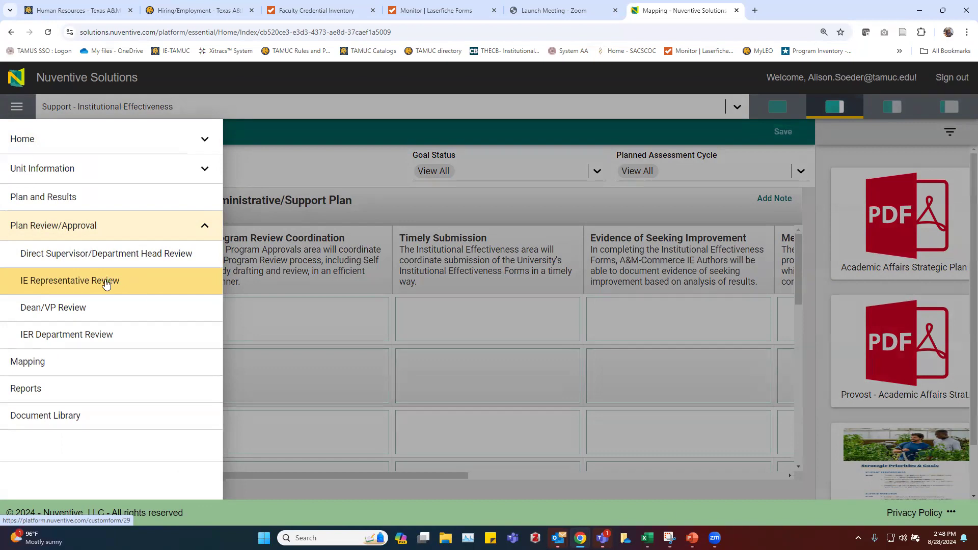
pyautogui.click(133, 286)
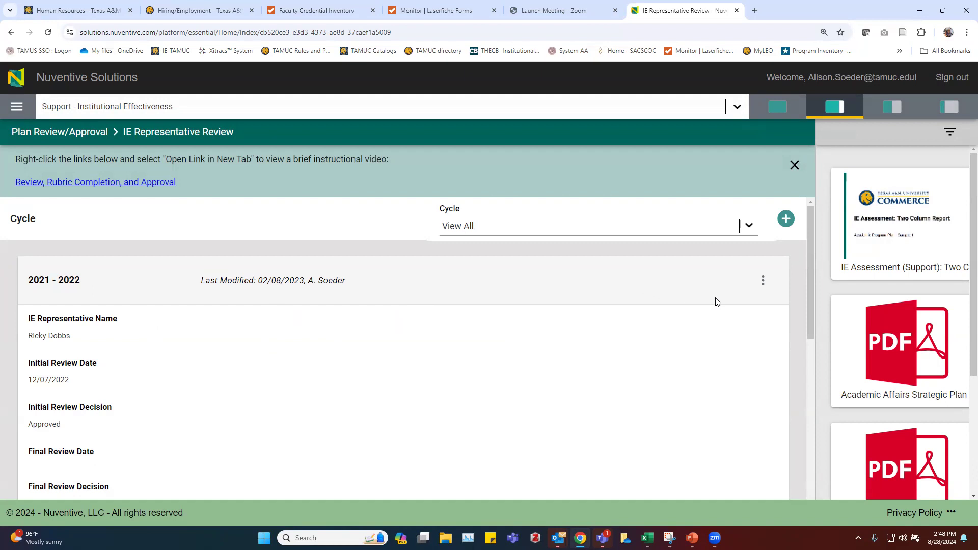
# Step: Open the printable view of the 2021 - 2022 IE representative review and look through the rubric ratings for goals and assessment methods
pyautogui.click(762, 281)
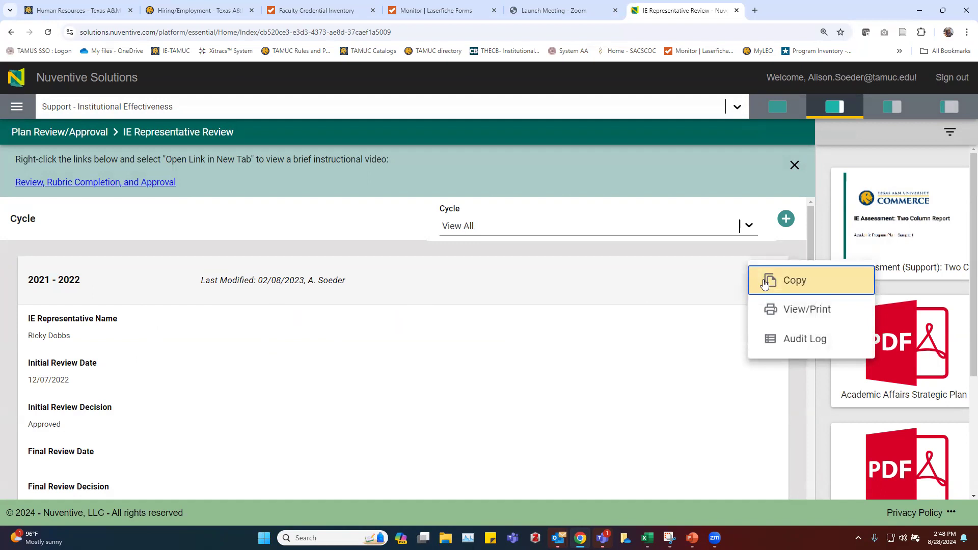
pyautogui.click(733, 286)
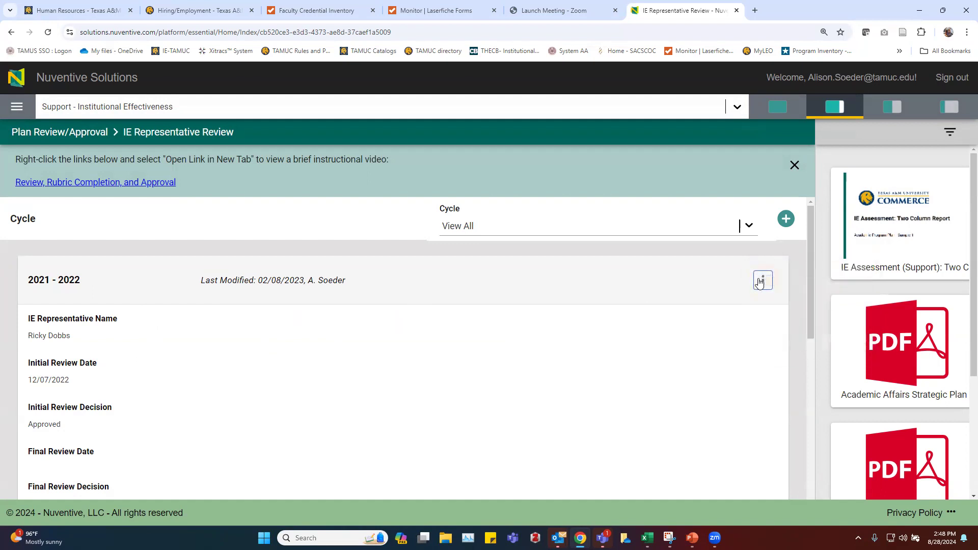
pyautogui.click(761, 285)
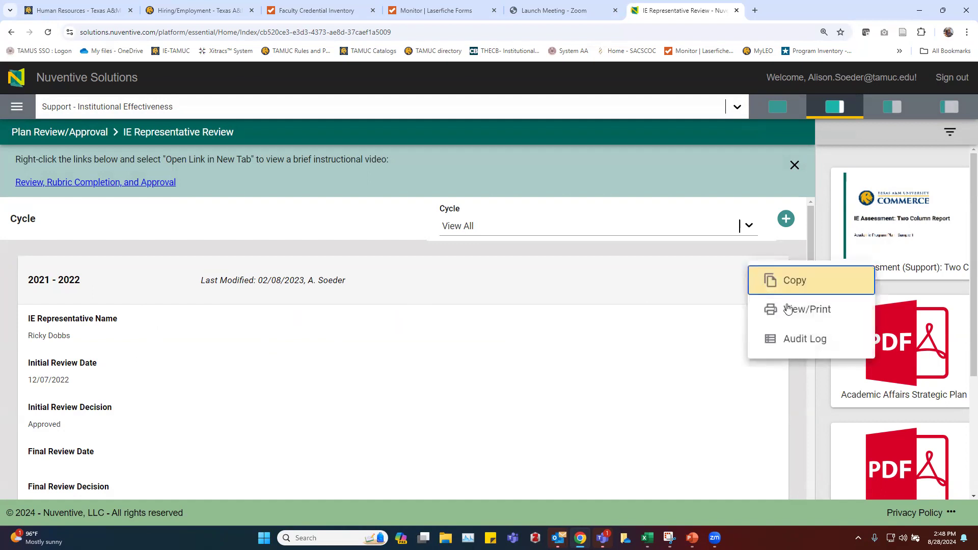
pyautogui.click(811, 314)
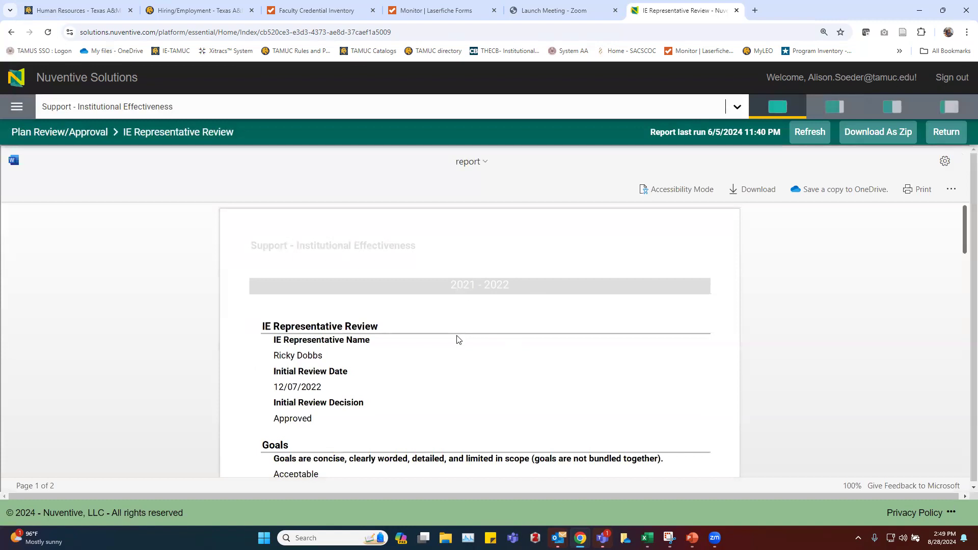
pyautogui.scroll(-3, 457, 339)
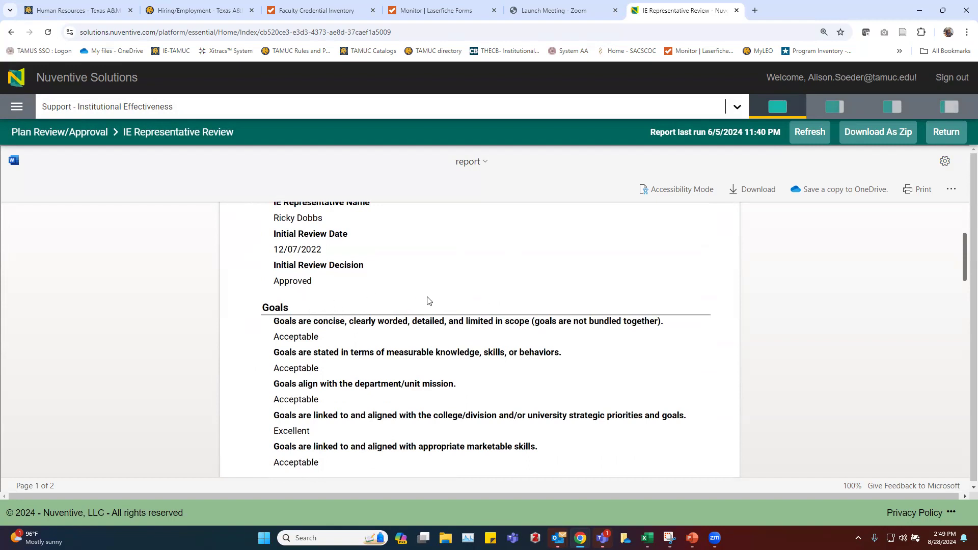
pyautogui.scroll(1, 417, 301)
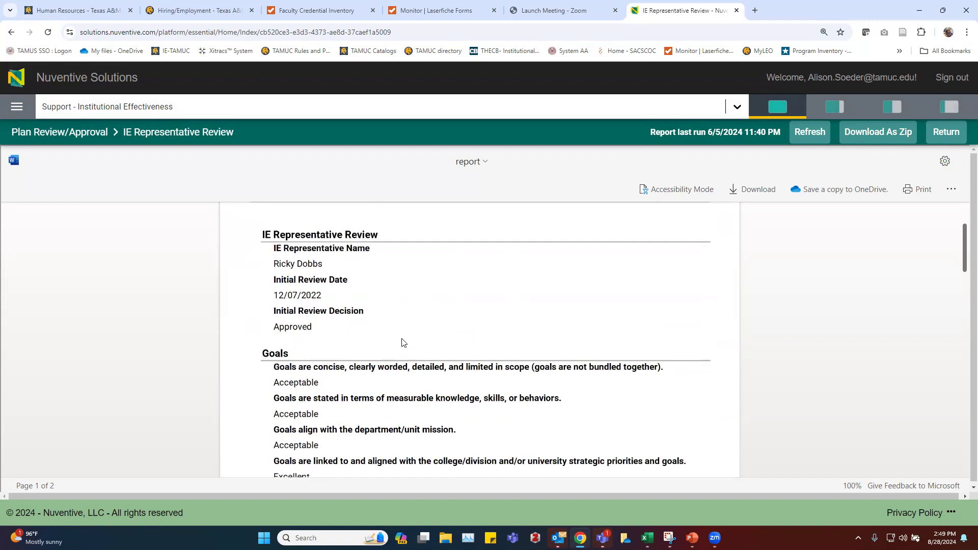
pyautogui.scroll(-3, 357, 347)
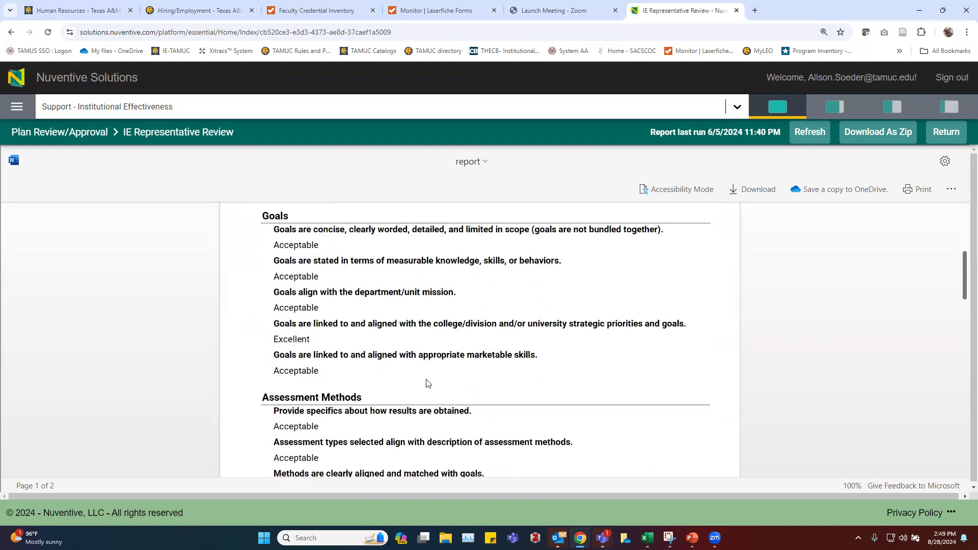
pyautogui.scroll(5, 416, 386)
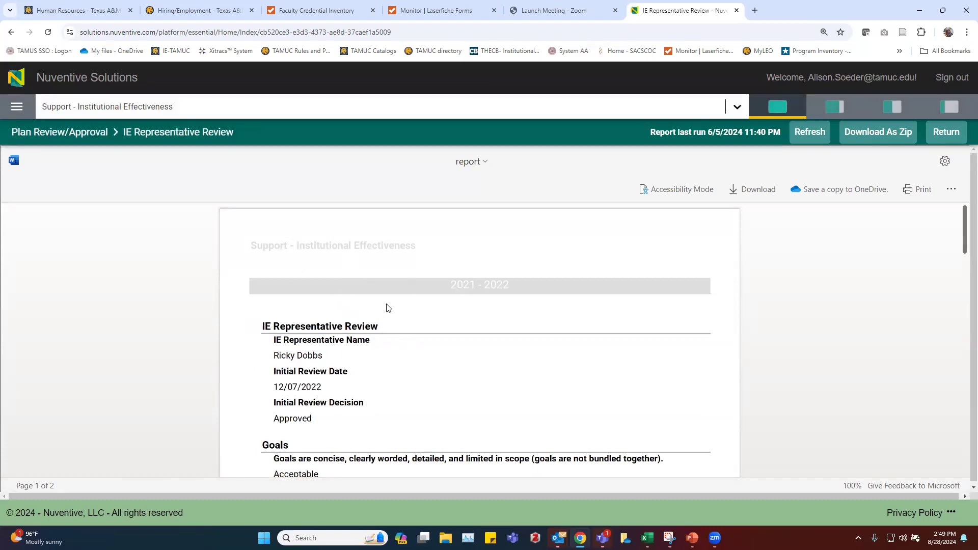
# Step: Leave the review report and open the unit's Plan and Results page
pyautogui.click(17, 107)
pyautogui.click(43, 197)
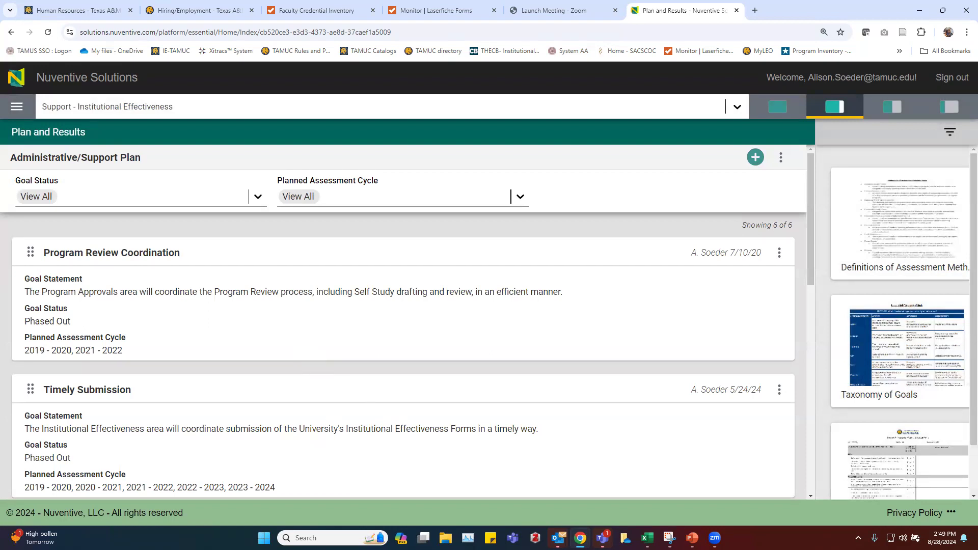
# Step: Switch to the PowerPoint training presentation and start the slide show at the IE Review and Approval Process slide
pyautogui.hotkey('alt', 'Tab')
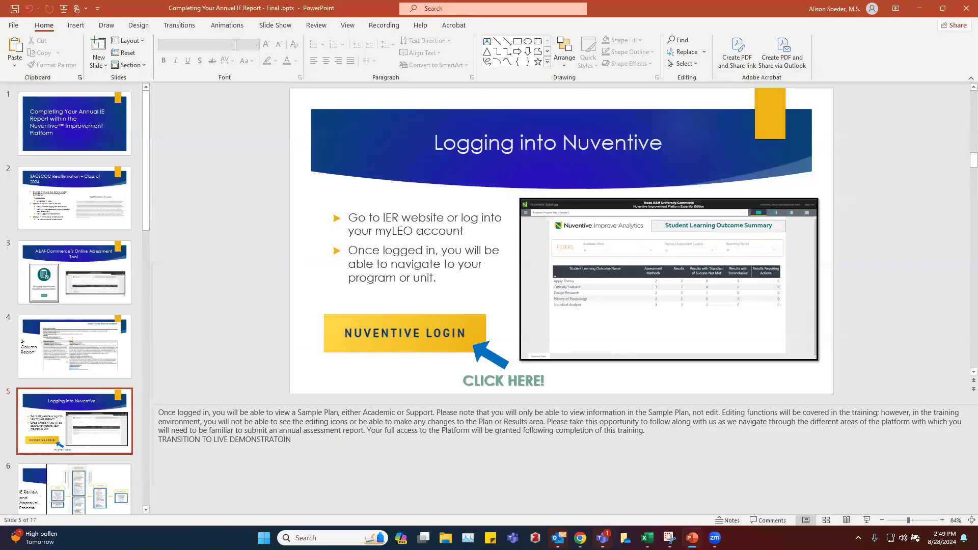
pyautogui.click(104, 480)
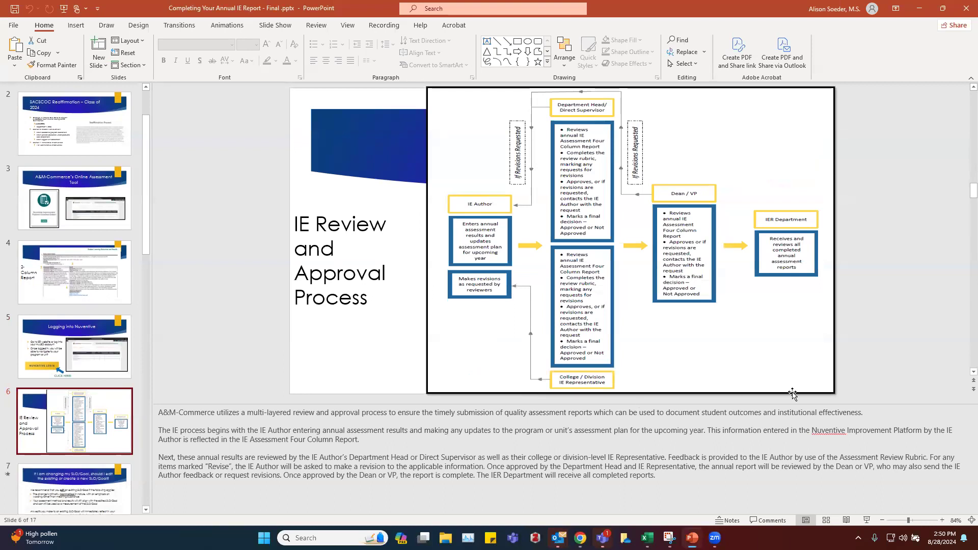
pyautogui.click(865, 520)
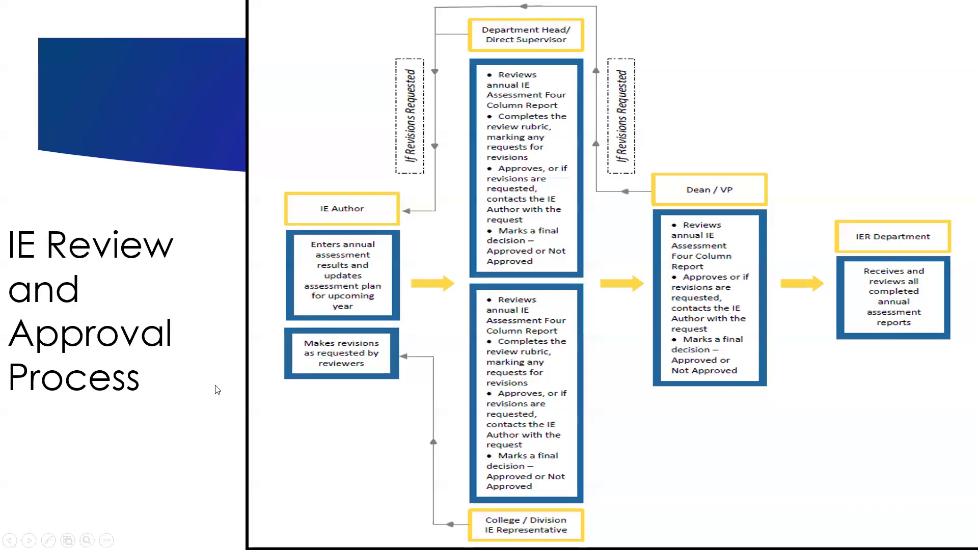